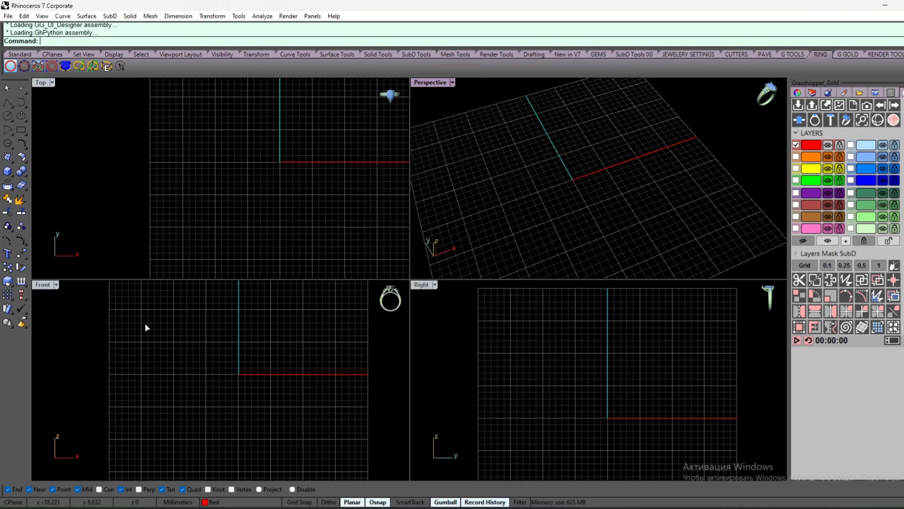
- Create a ring size rail curve with the region set to mm and the size set to 17
left_click(216, 161)
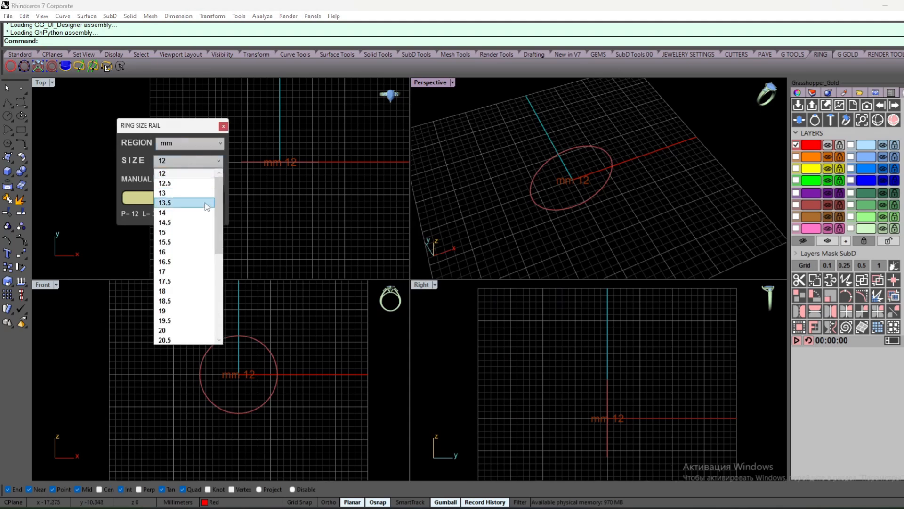
left_click(191, 276)
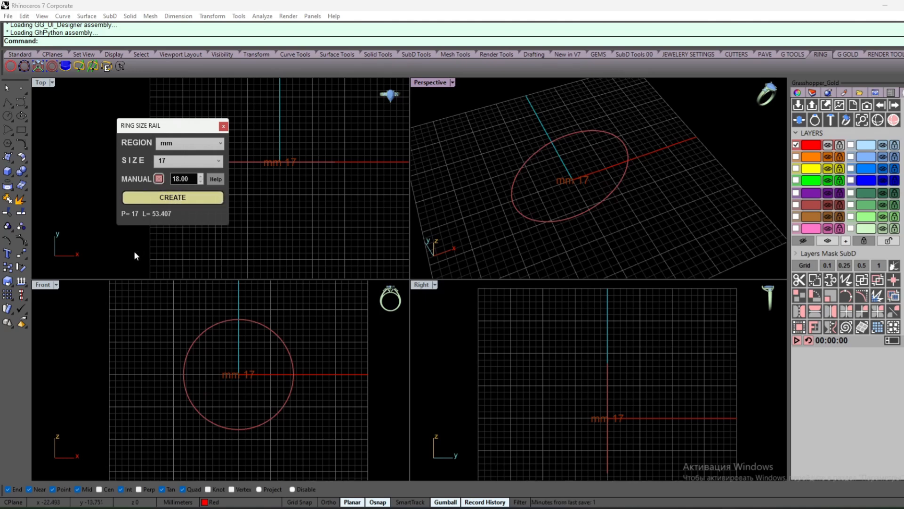
left_click(225, 126)
right_click_drag(420, 188, 460, 192)
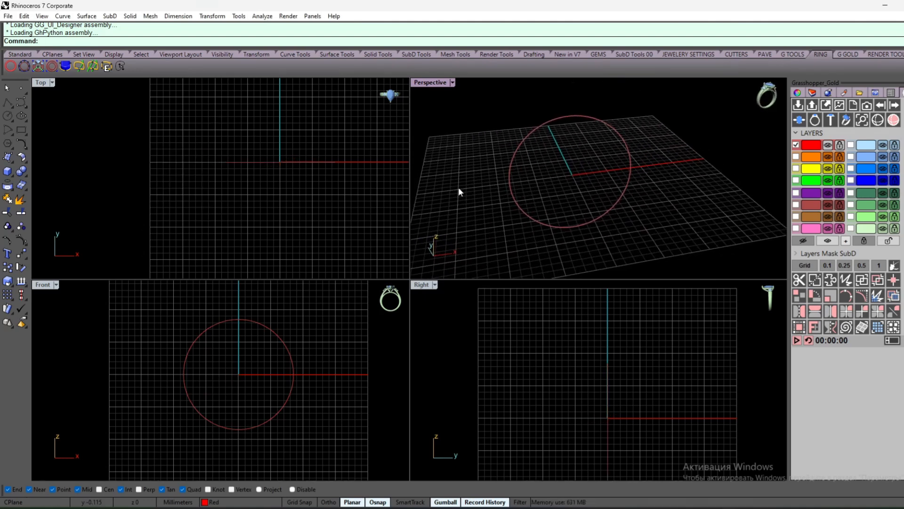
- Start a side ring rail from the 17 mm ring rail curve and maximize the Front view
left_click(24, 69)
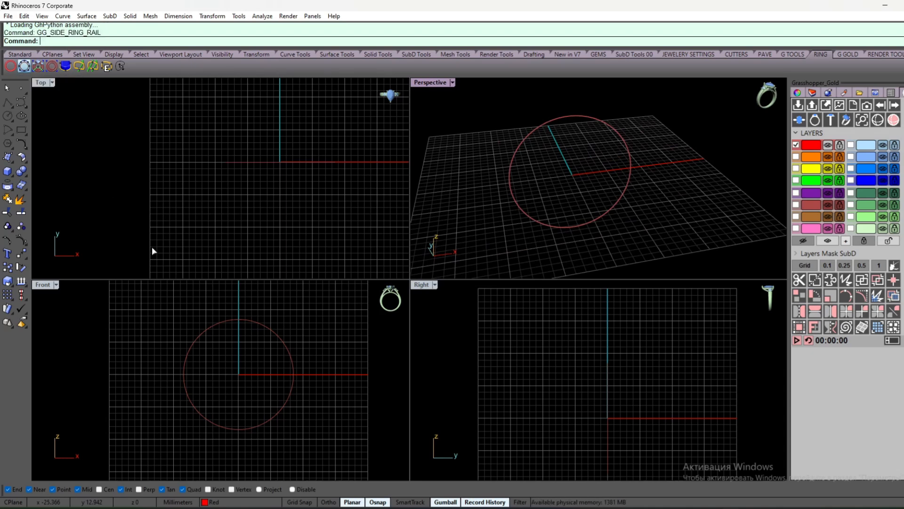
left_click(291, 360)
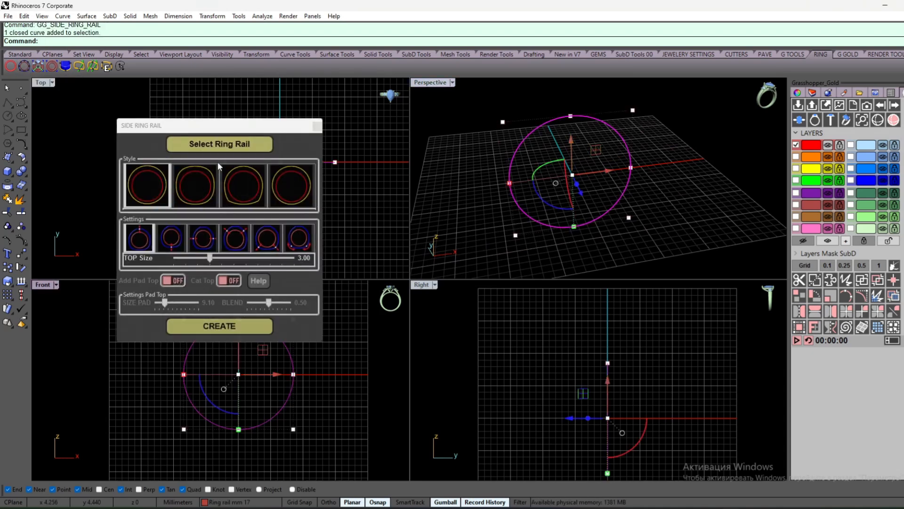
left_click(220, 143)
left_click(349, 349)
scroll(290, 394, "down", 4)
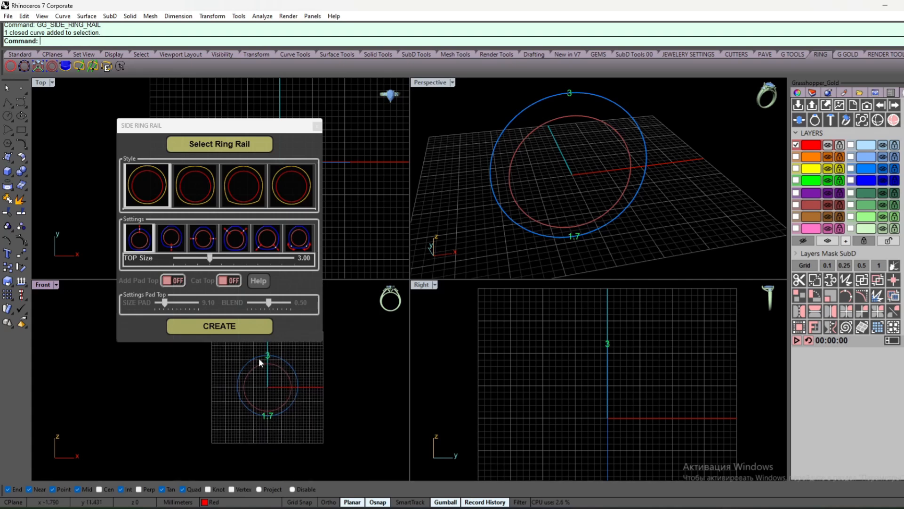
left_click_drag(267, 126, 491, 132)
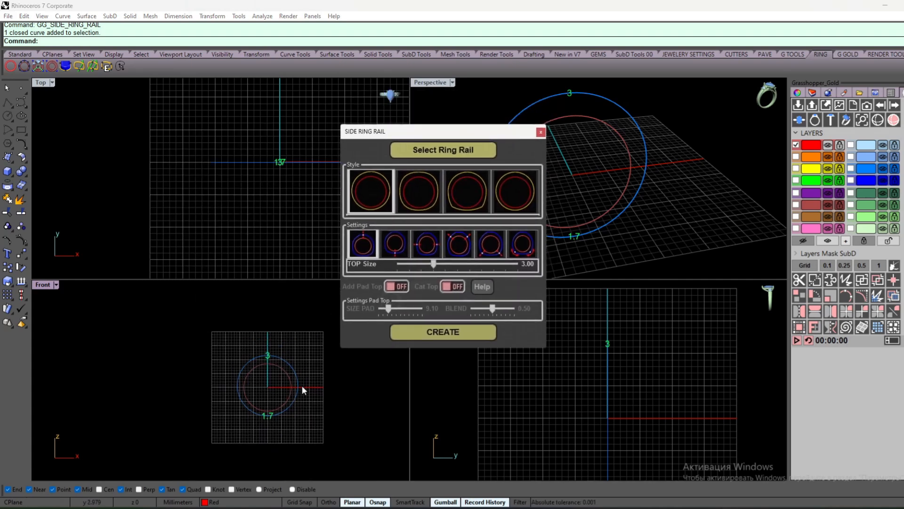
scroll(300, 389, "up", 5)
right_click_drag(332, 380, 325, 460)
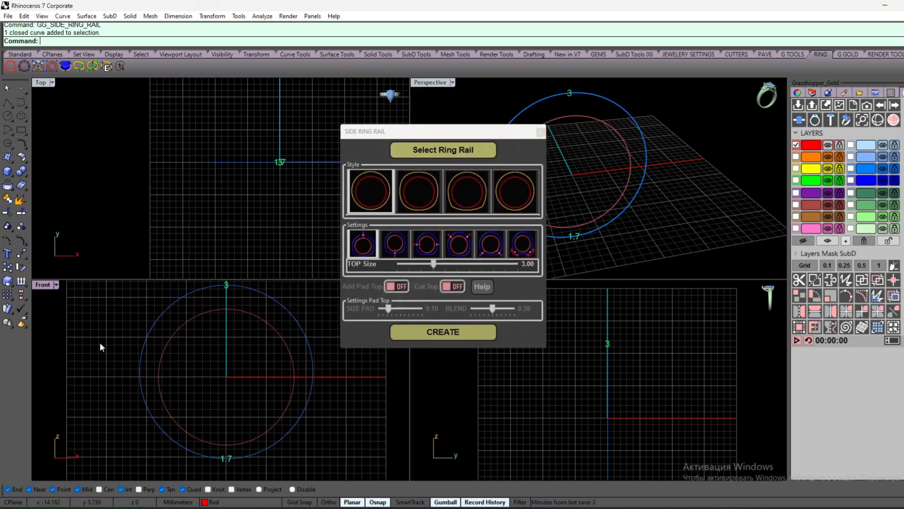
double_click(47, 284)
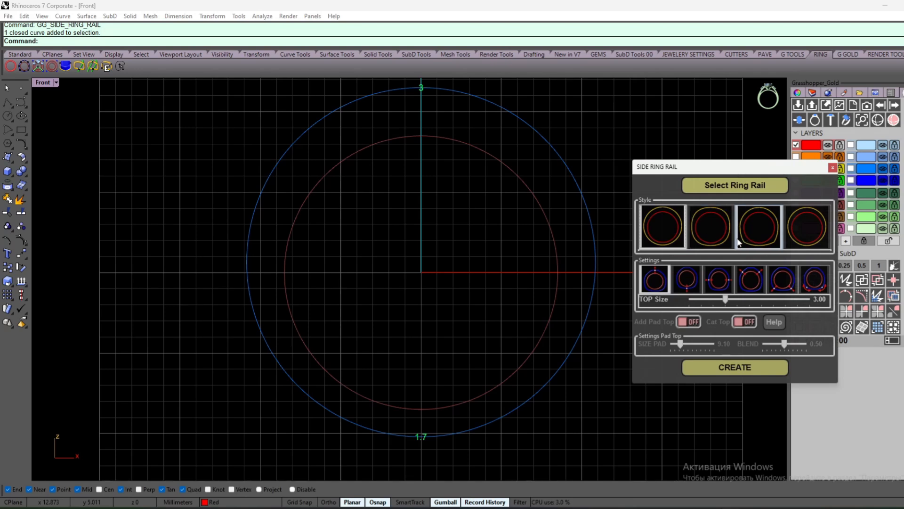
- Choose the fourth side rail style, with a top size of 3.44 and a bottom angle of 2.00
left_click(817, 227)
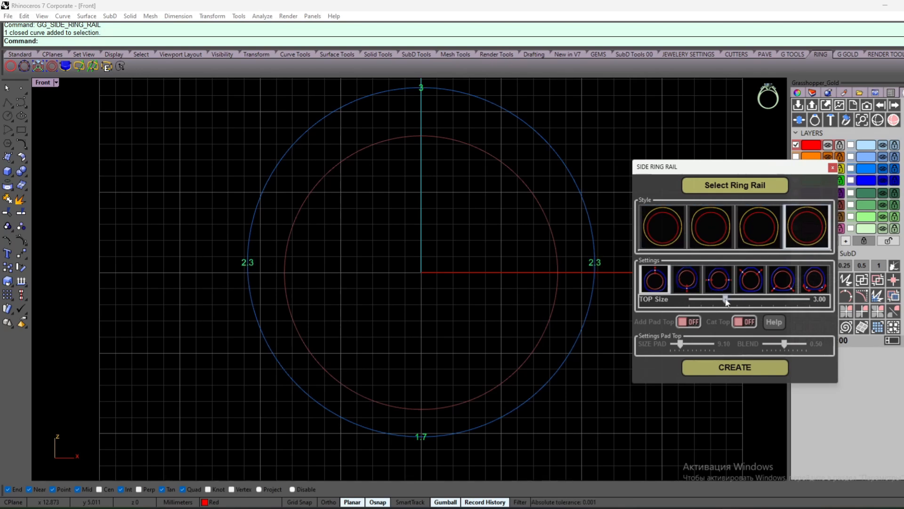
left_click_drag(727, 301, 731, 299)
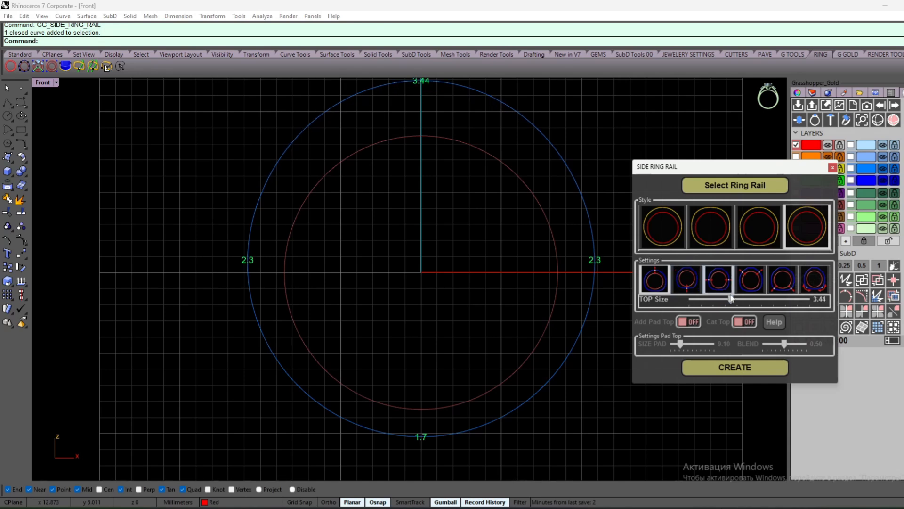
left_click(810, 285)
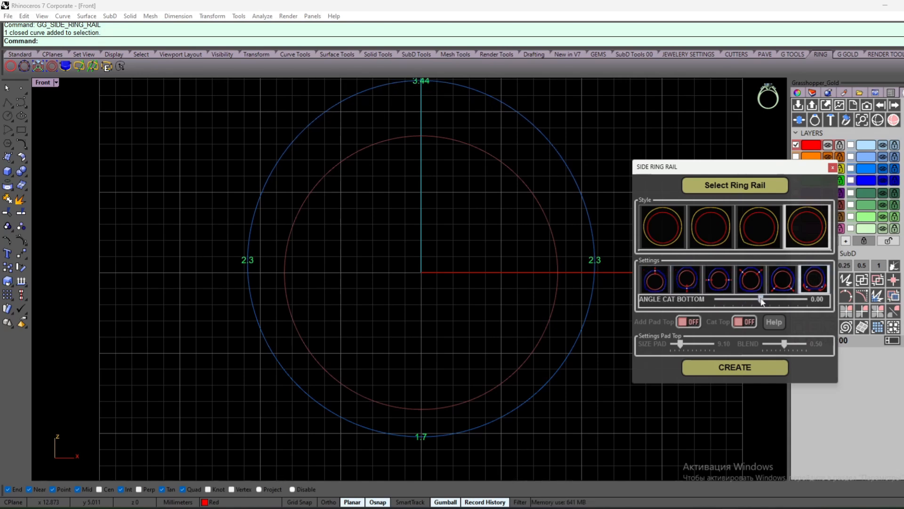
left_click_drag(755, 300, 767, 300)
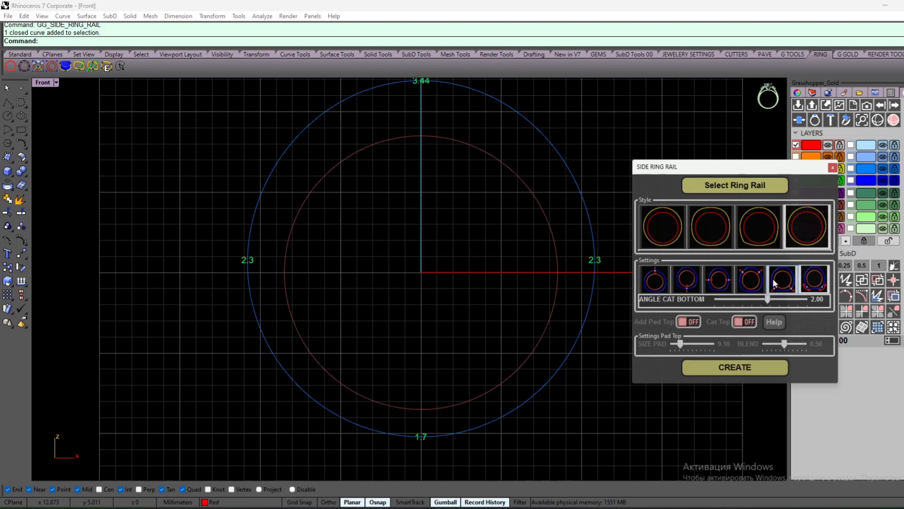
left_click(774, 283)
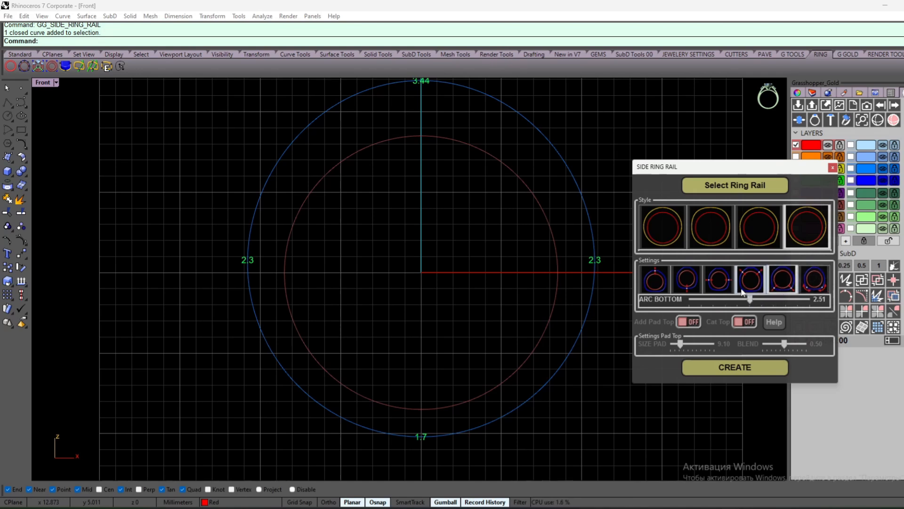
- Set the side rail's width to 2.25, create the outer rail, and restore the four-view layout
left_click(720, 283)
left_click_drag(736, 300, 743, 301)
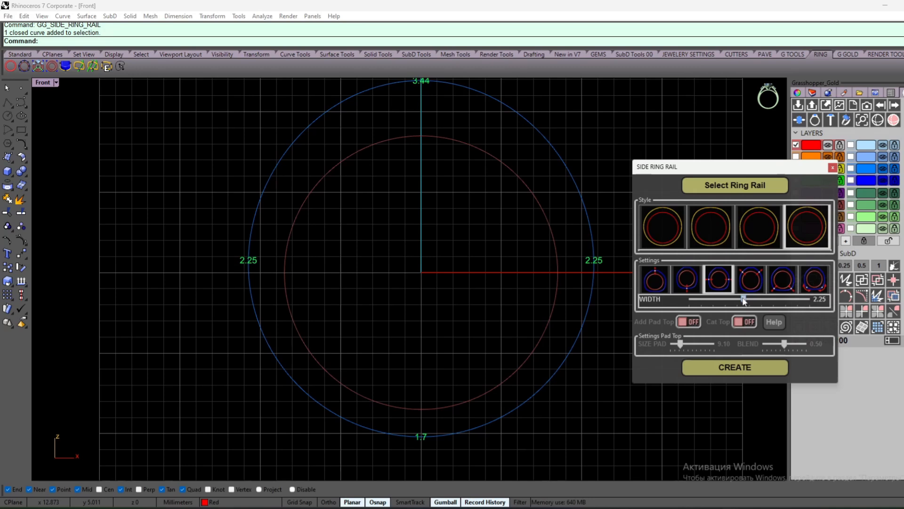
left_click(745, 365)
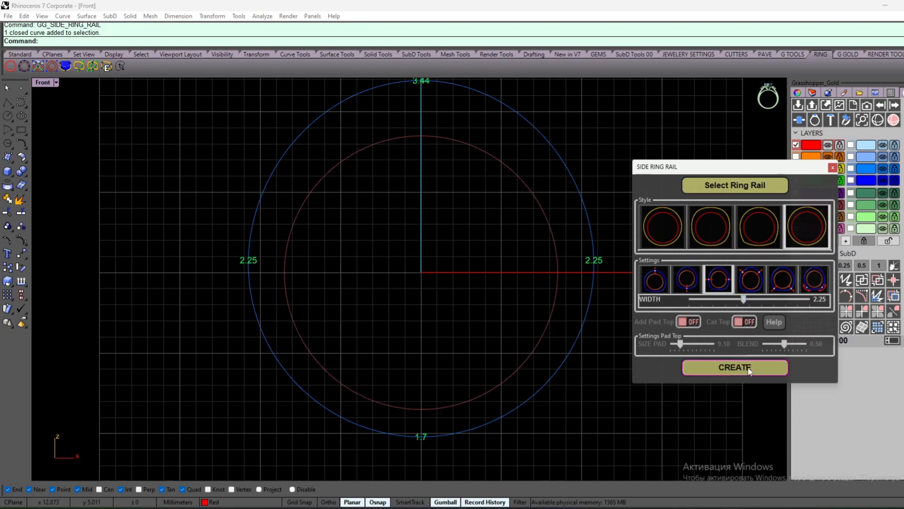
left_click(833, 168)
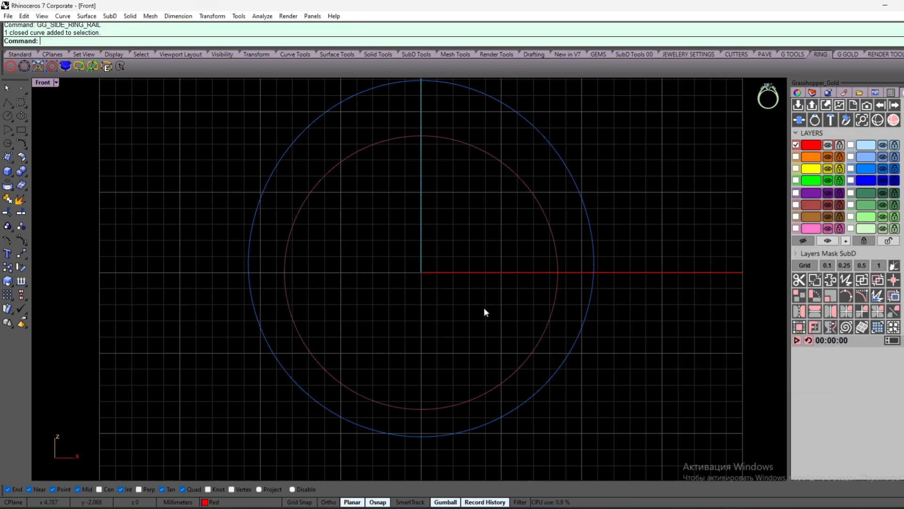
scroll(484, 307, "down", 3)
scroll(465, 224, "up", 3)
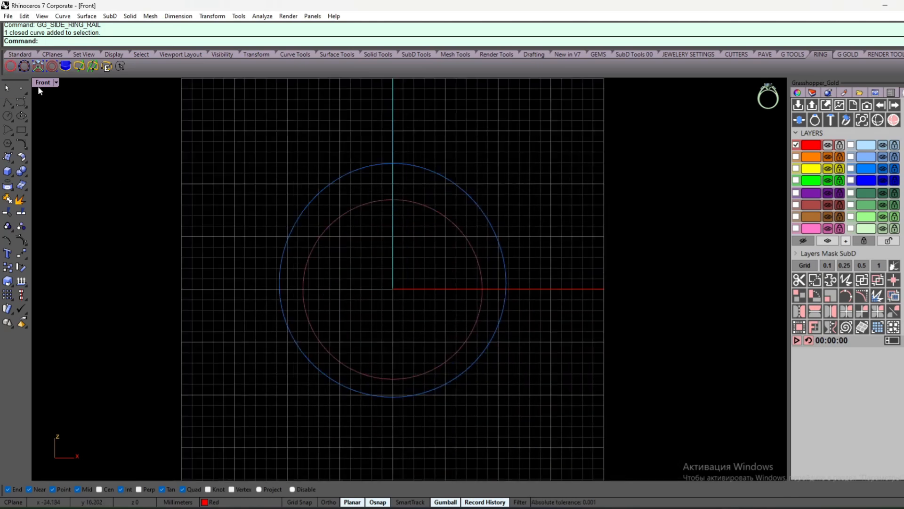
double_click(42, 83)
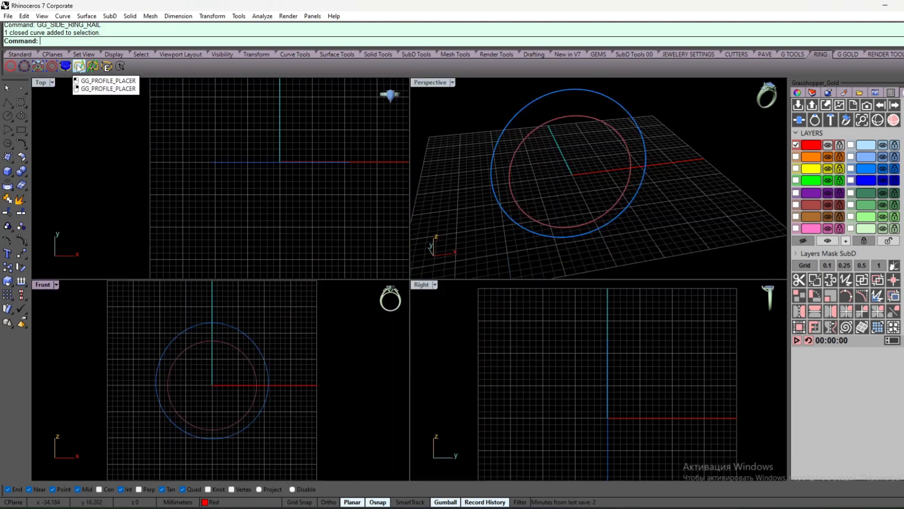
left_click(79, 67)
left_click_drag(183, 126, 234, 109)
right_click_drag(572, 157, 555, 182)
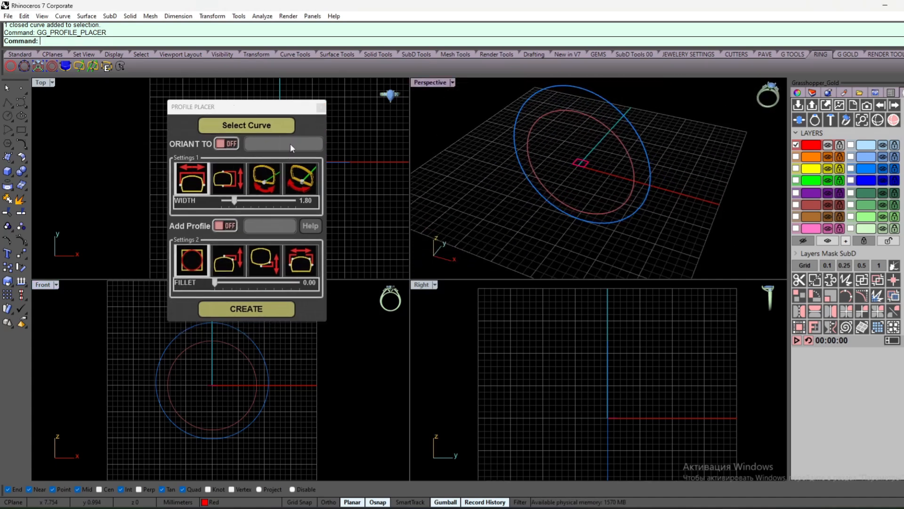
left_click(321, 108)
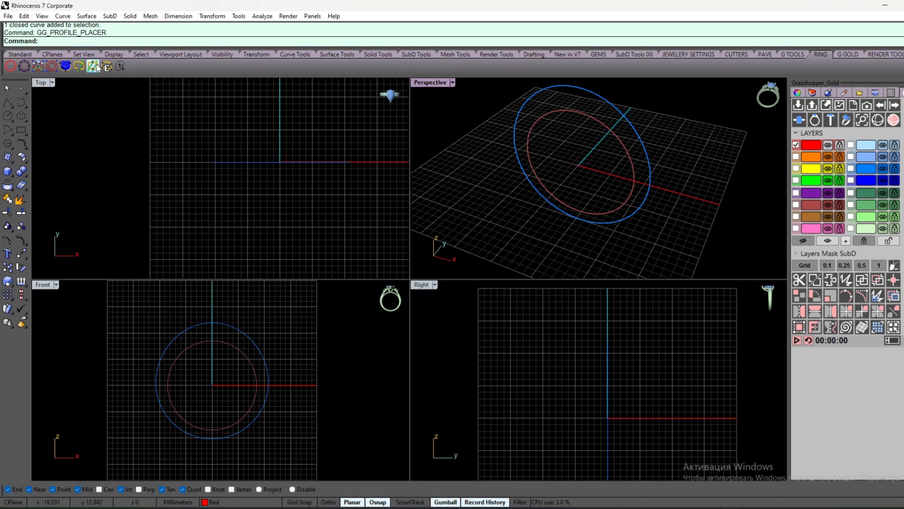
- Start a profile along two curves using the outer side rail and the inner ring rail
left_click(96, 66)
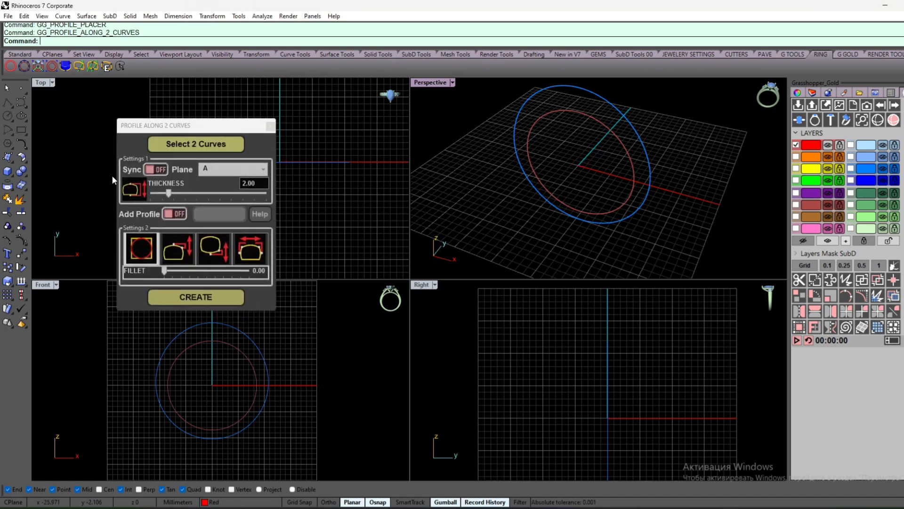
left_click(634, 206)
left_click(633, 179)
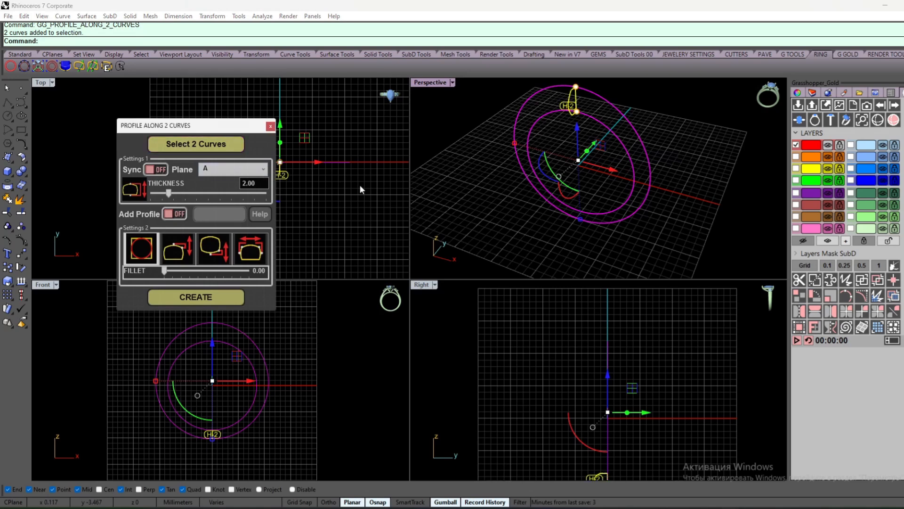
right_click_drag(481, 194, 500, 181)
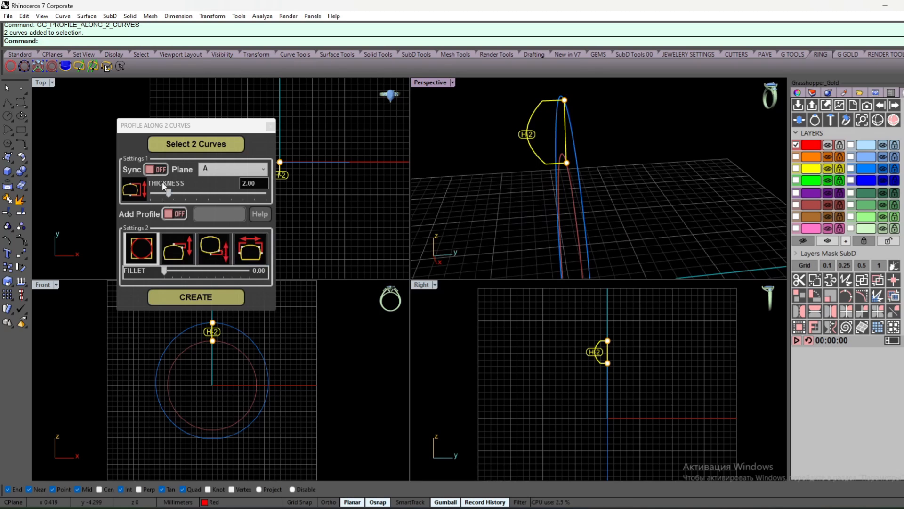
- Compare the available profile orientations and set the profile's plane to C
left_click(227, 169)
left_click(228, 188)
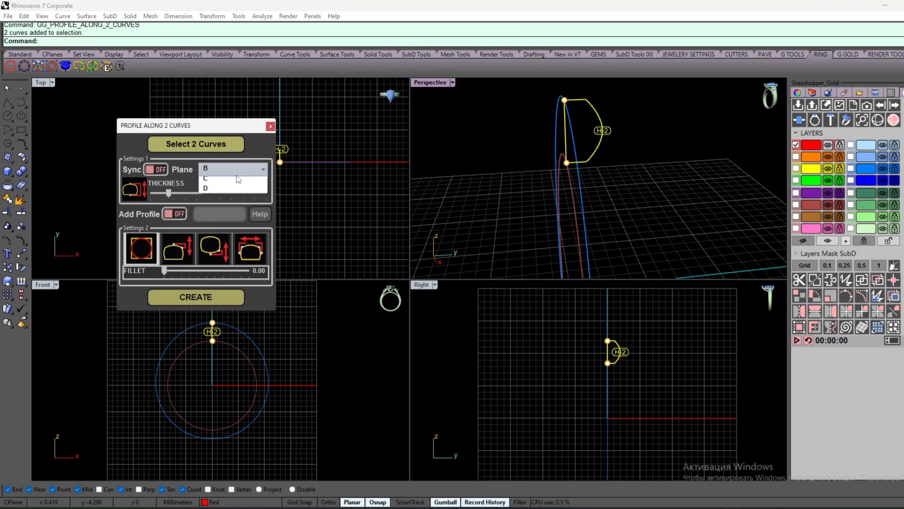
left_click(229, 201)
left_click(231, 169)
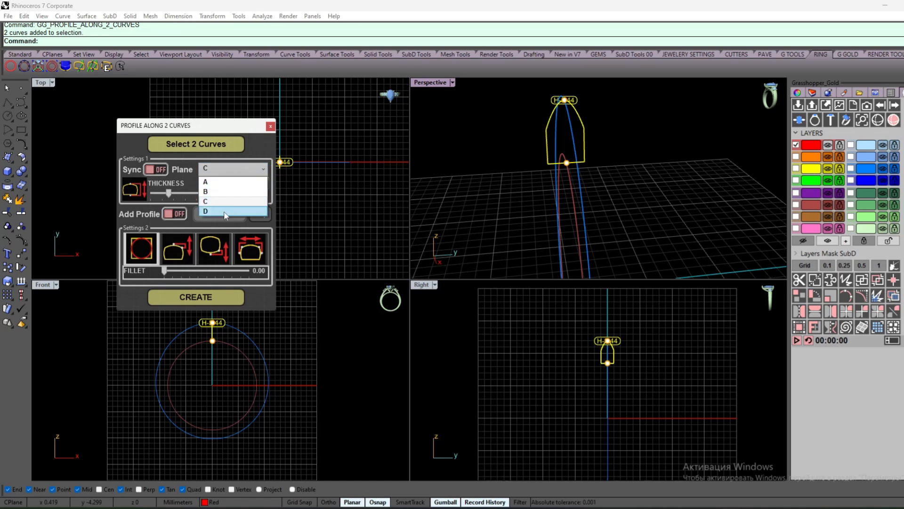
left_click(224, 213)
left_click(239, 171)
left_click(227, 202)
- Set the profile's corner fillet to 0.22
scroll(583, 124, "down", 6)
right_click_drag(583, 123, 538, 179)
scroll(595, 126, "up", 6)
scroll(593, 124, "down", 6)
scroll(538, 172, "up", 6)
scroll(507, 218, "down", 6)
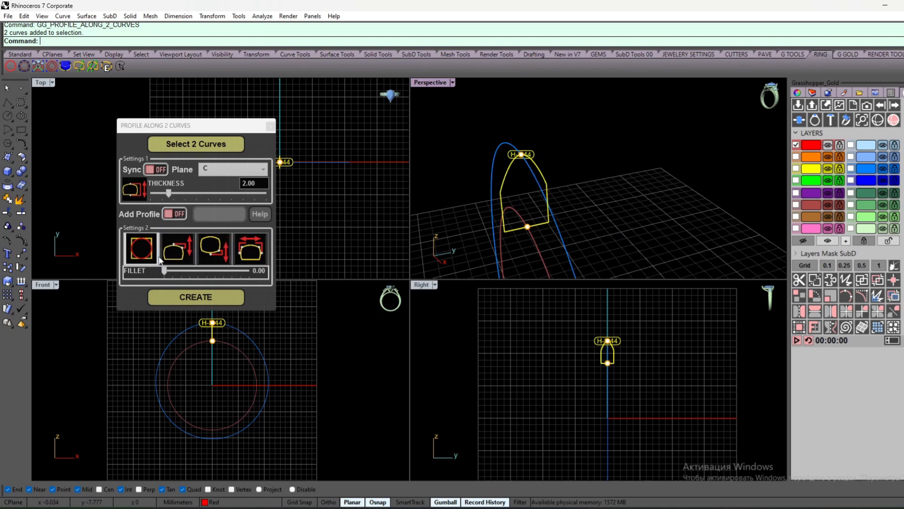
left_click(174, 273)
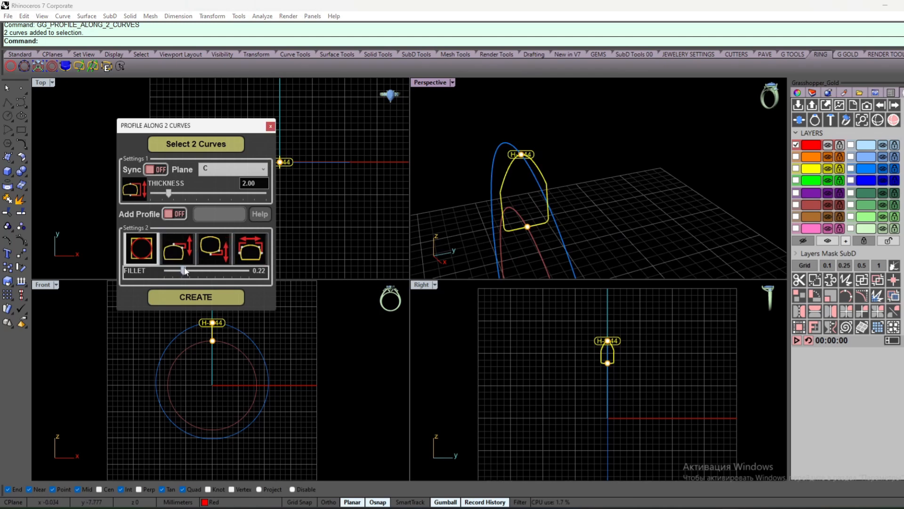
right_click_drag(429, 196, 438, 179)
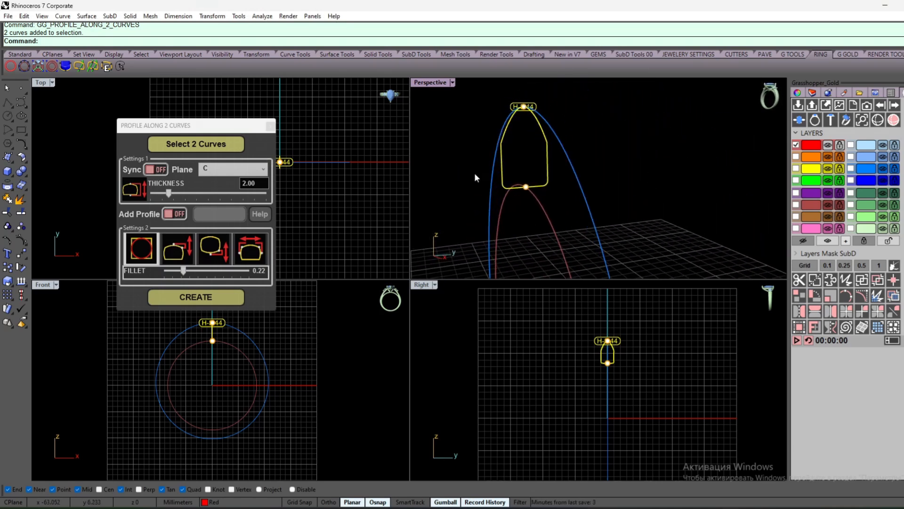
- Reduce the rounding of the profile's upper edge to 0.17
left_click(177, 249)
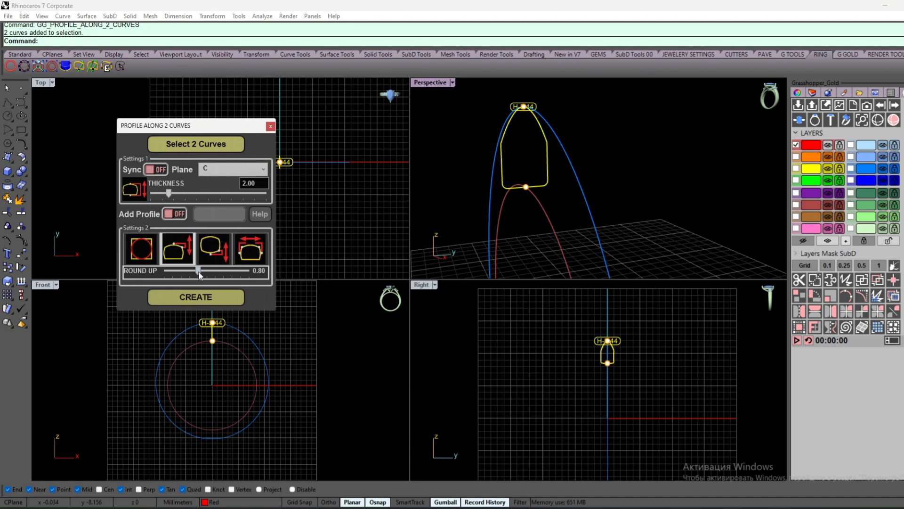
left_click_drag(199, 276, 175, 265)
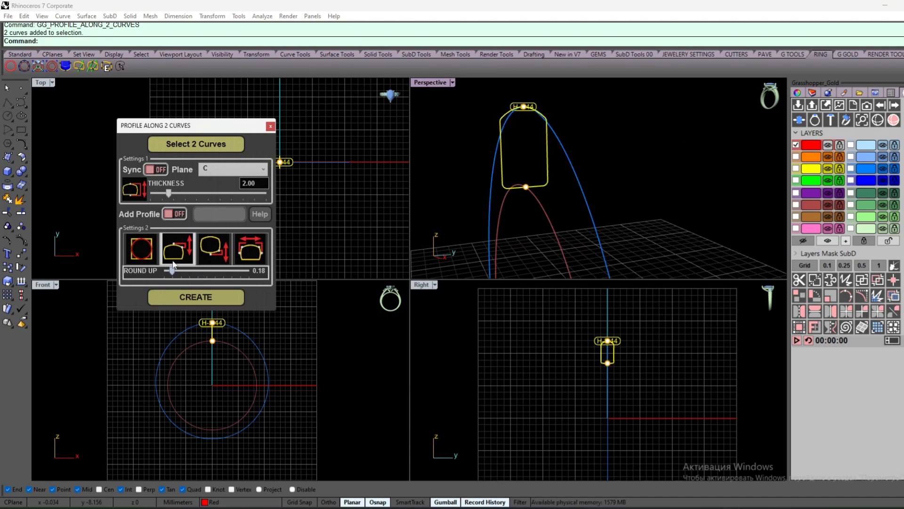
right_click_drag(518, 208, 485, 99)
scroll(543, 216, "up", 5)
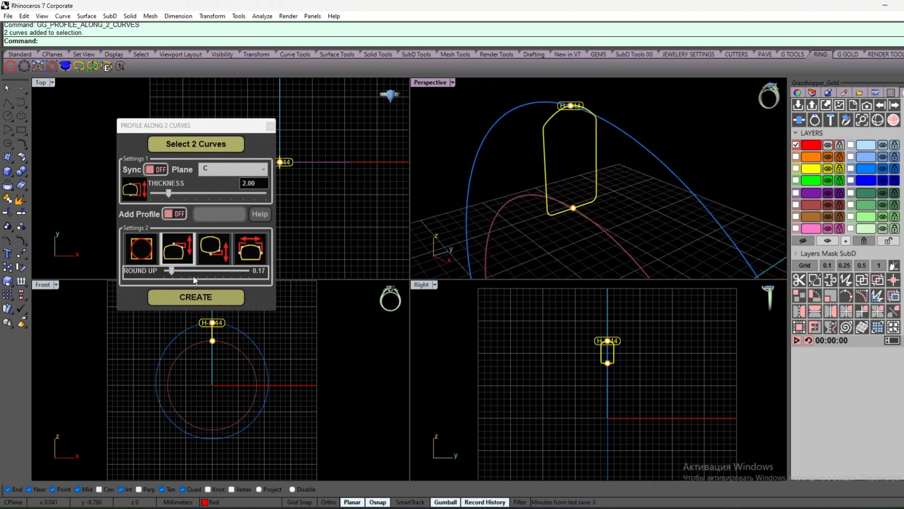
- Keep the profile's bottom rounding at 0.00, set its waistline to 0.03, and create the profile curve
left_click(215, 248)
left_click_drag(168, 274, 166, 273)
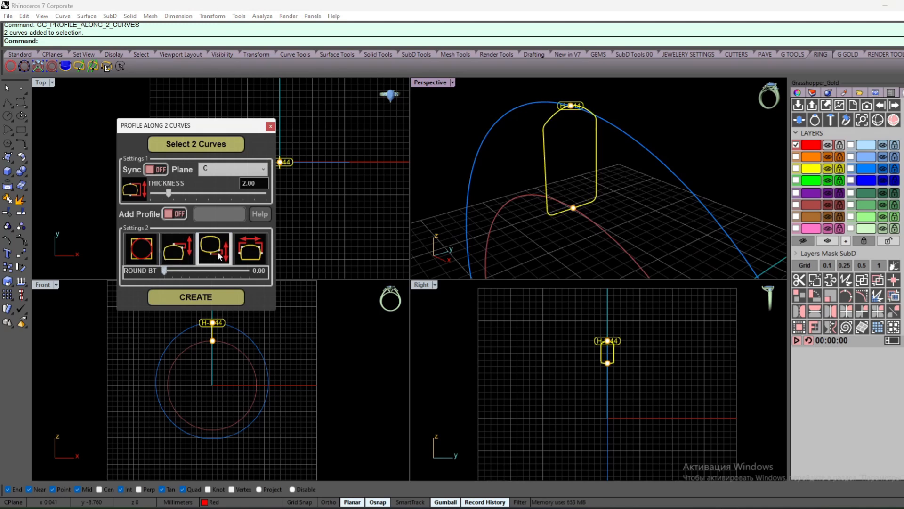
left_click(251, 248)
left_click_drag(166, 272, 170, 275)
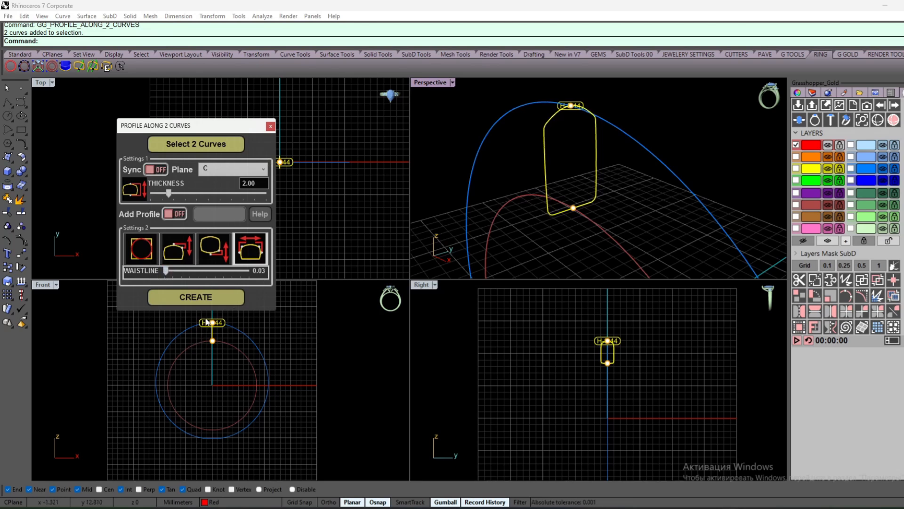
left_click_drag(168, 195, 186, 197)
left_click(270, 127)
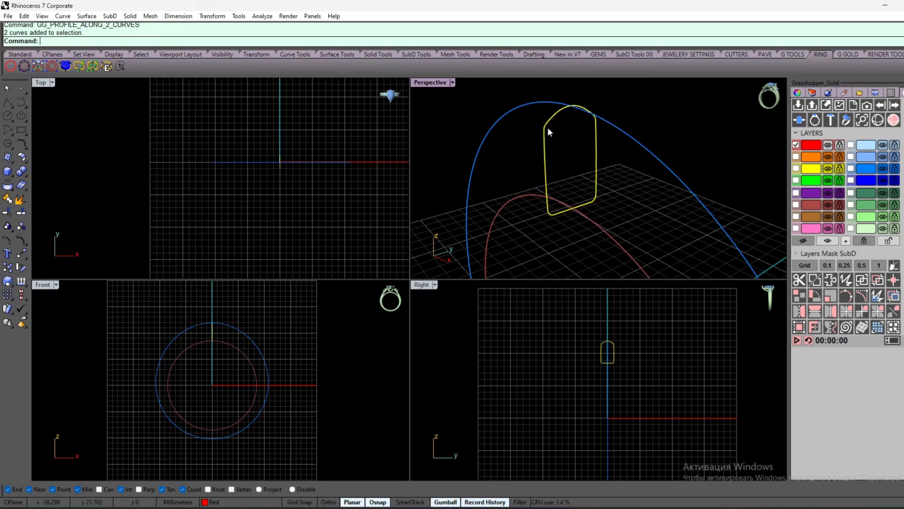
- Sweep the cross-section profile along the outer and inner ring rails with Sweep2 to create the shank surface
double_click(426, 83)
right_click_drag(364, 192, 310, 127)
middle_click(310, 126)
left_click(300, 141)
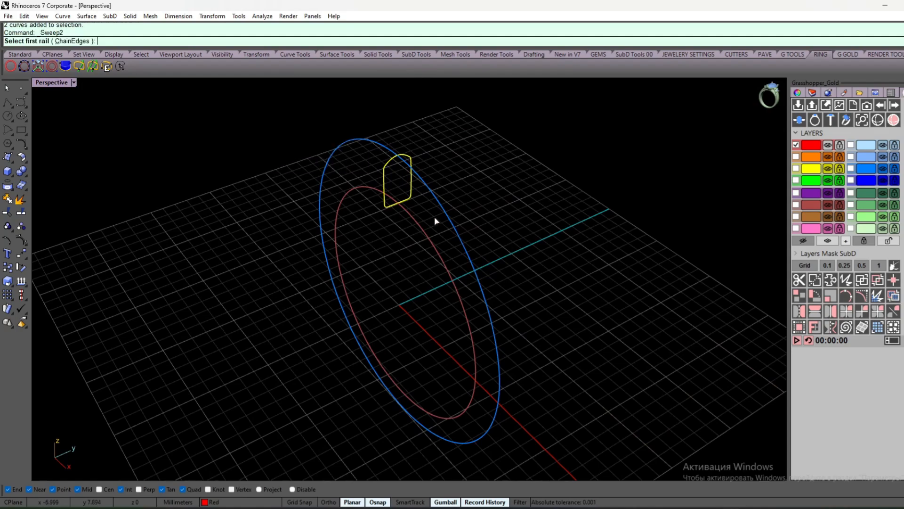
left_click(434, 216)
left_click(423, 225)
left_click(410, 199)
key("Return")
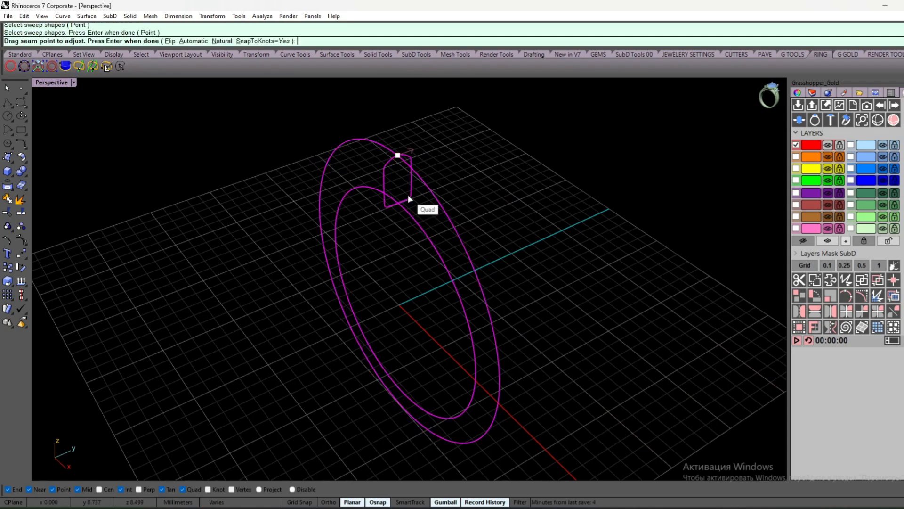
key("Return")
right_click_drag(410, 198, 475, 205)
left_click(146, 300)
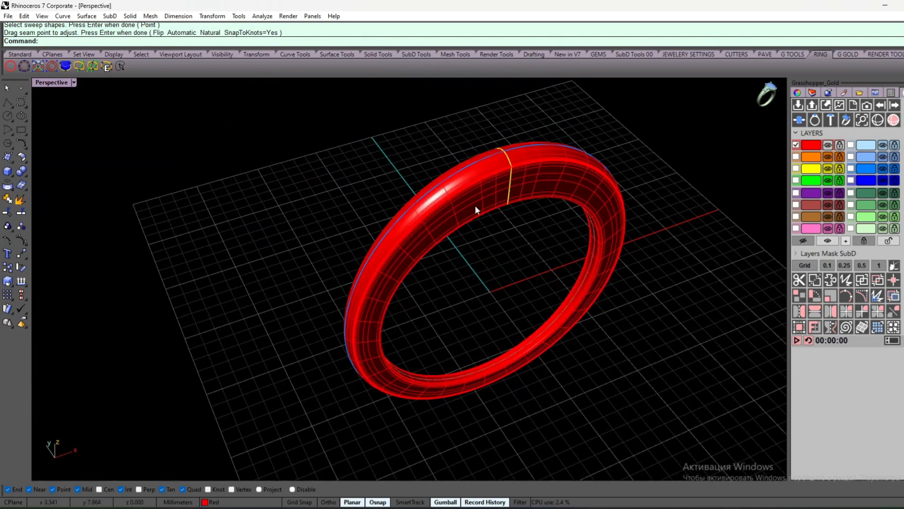
- Move the swept shank surface to the dark green layer
left_click(475, 204)
left_click(867, 193)
left_click(663, 263)
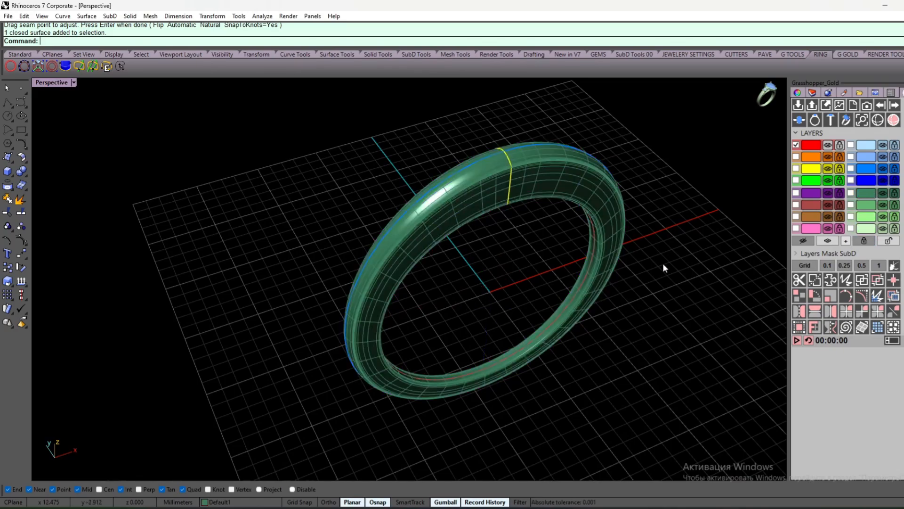
right_click_drag(663, 263, 428, 362)
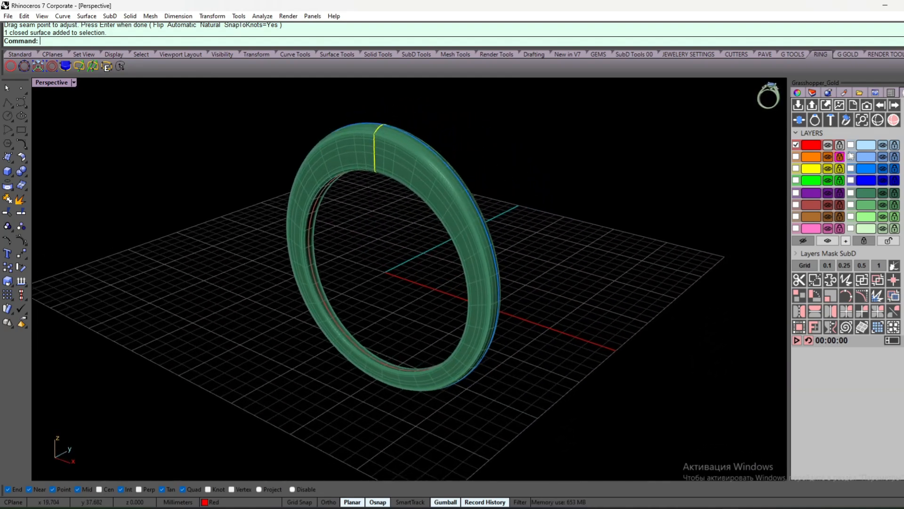
- Turn off surface isocurves in the perspective view's display settings and return to the layer controls
left_click(876, 93)
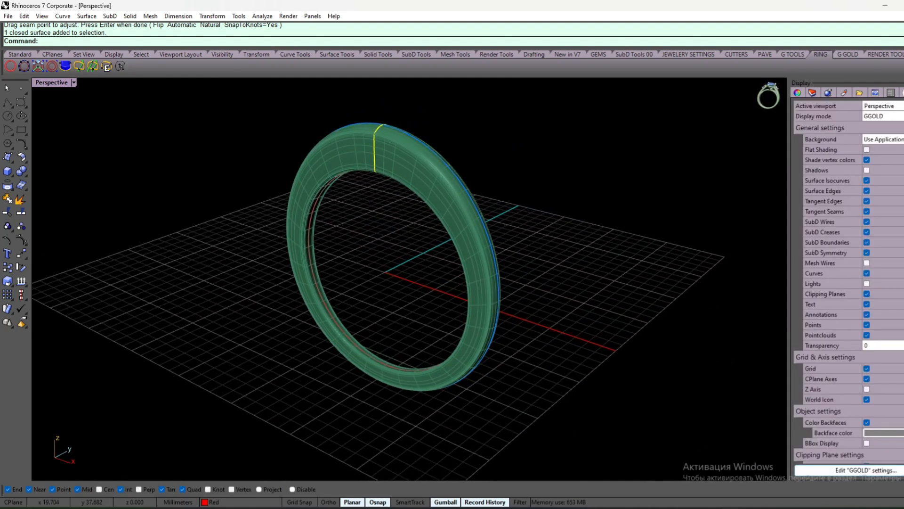
left_click(867, 181)
right_click_drag(603, 210, 310, 206)
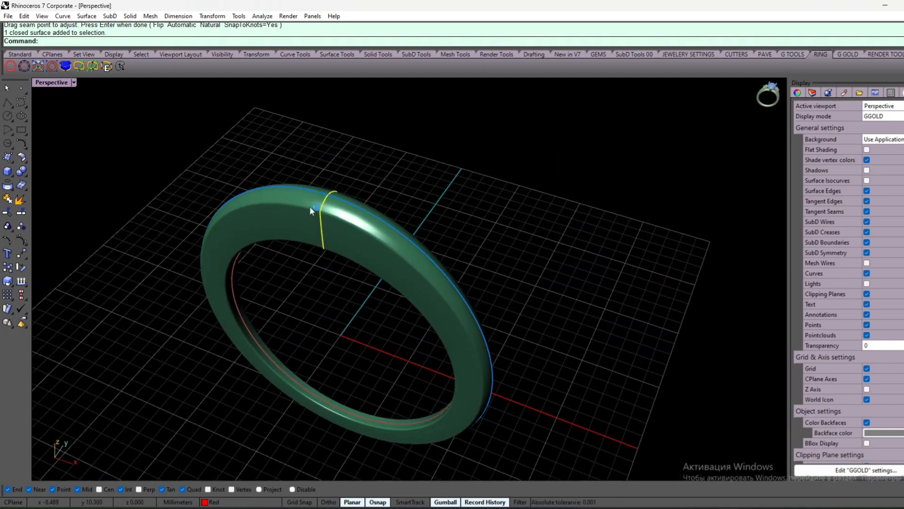
scroll(314, 204, "up", 3)
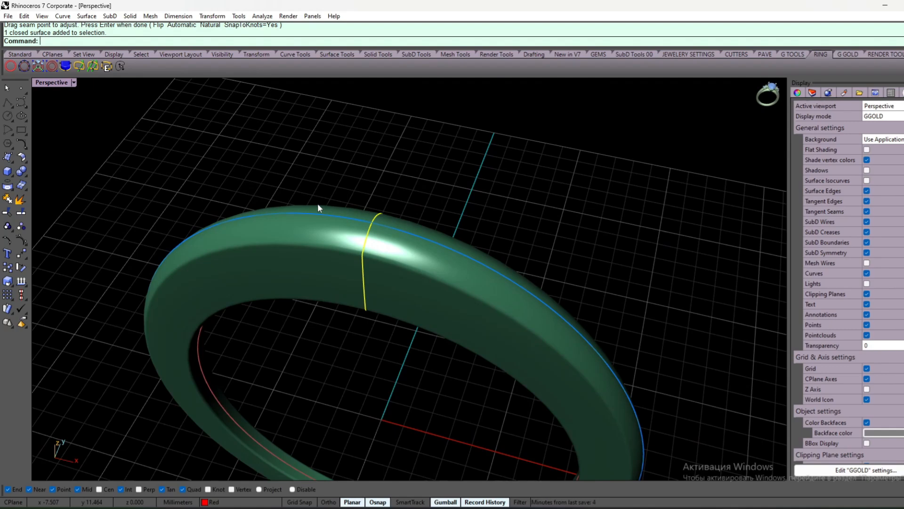
right_click_drag(360, 183, 376, 241)
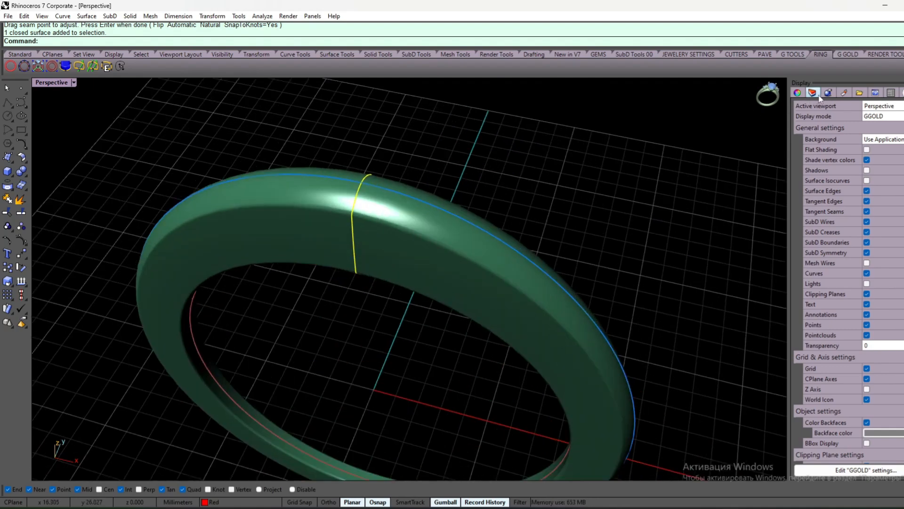
left_click(902, 94)
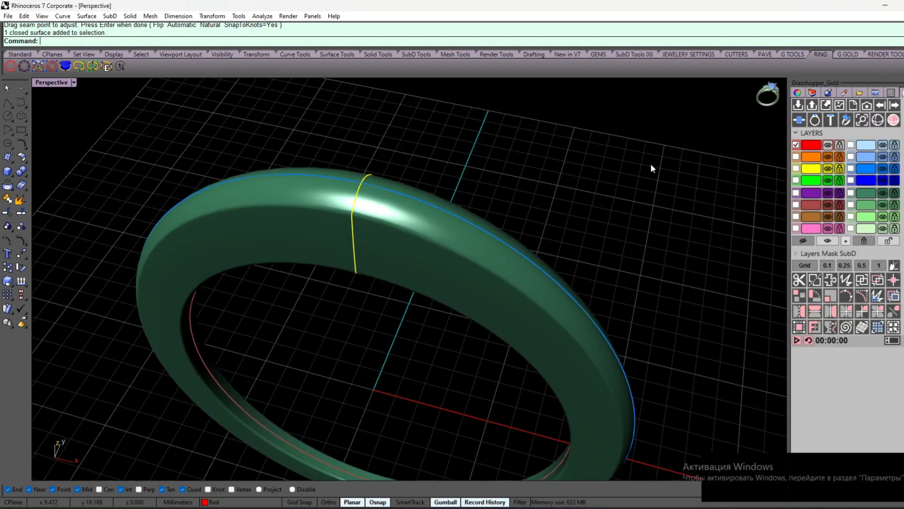
- Select all curves with SelCrv, move them to the palest green layer, and hide that layer
type("Slc")
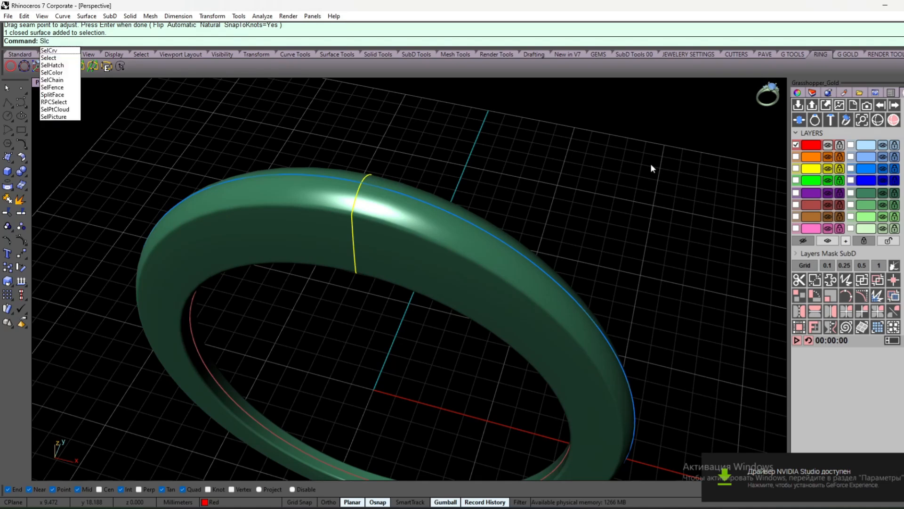
key("Return")
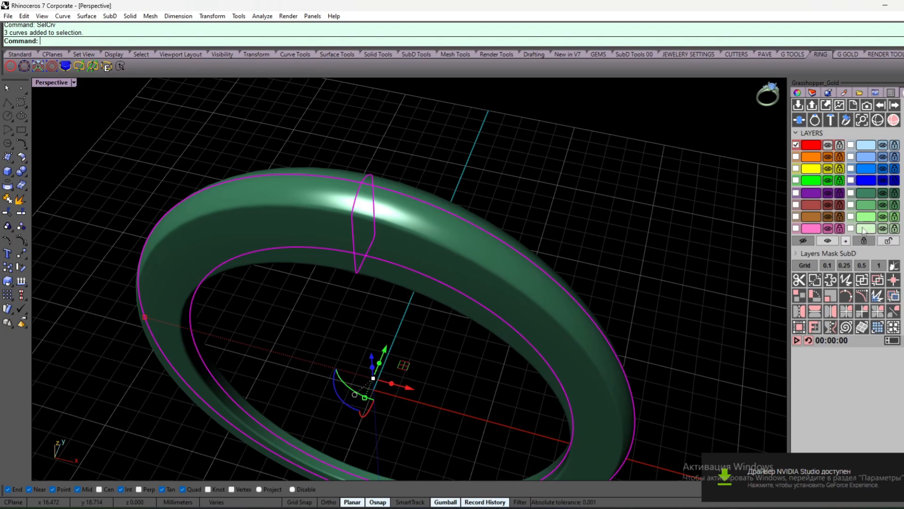
left_click(883, 229)
right_click_drag(500, 158, 572, 154)
scroll(567, 155, "down", 5)
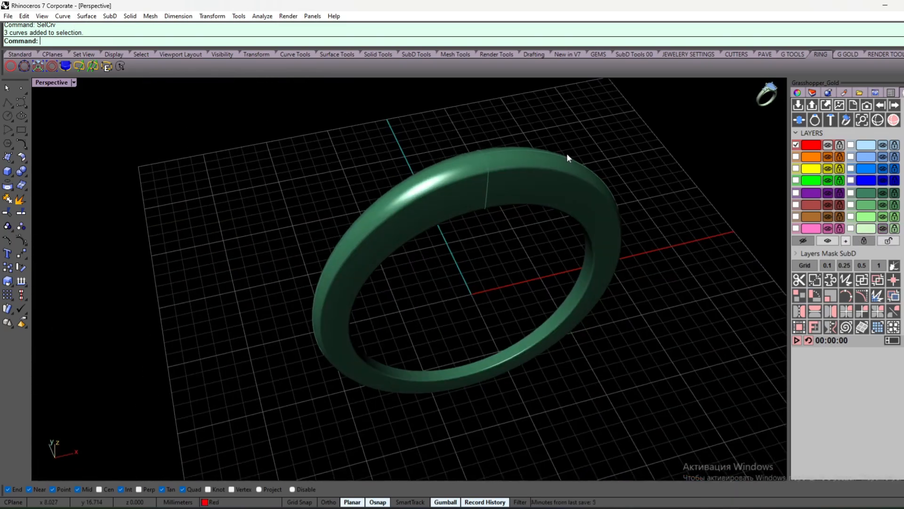
scroll(556, 170, "up", 7)
scroll(499, 226, "down", 3)
right_click_drag(487, 279, 504, 160)
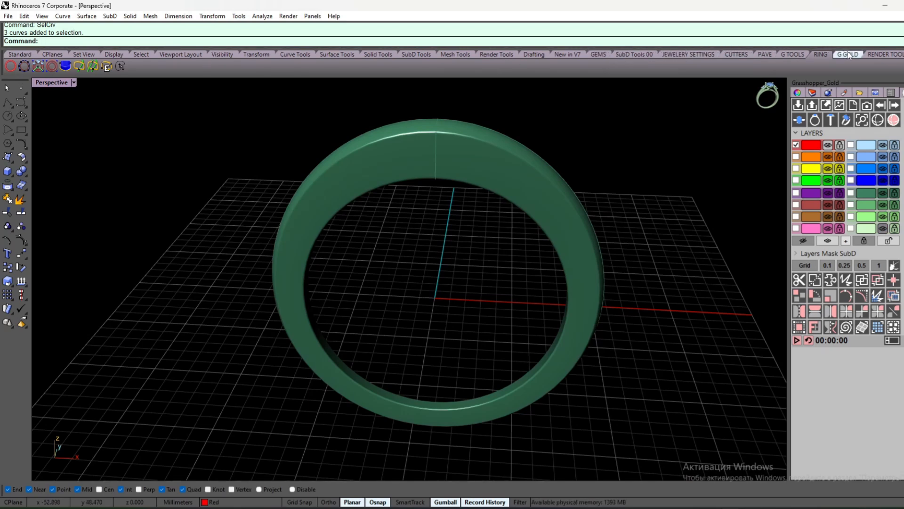
- Start the GG_Choose_Diamond tool and choose the round cut
scroll(848, 52, "up", 2)
scroll(848, 53, "down", 5)
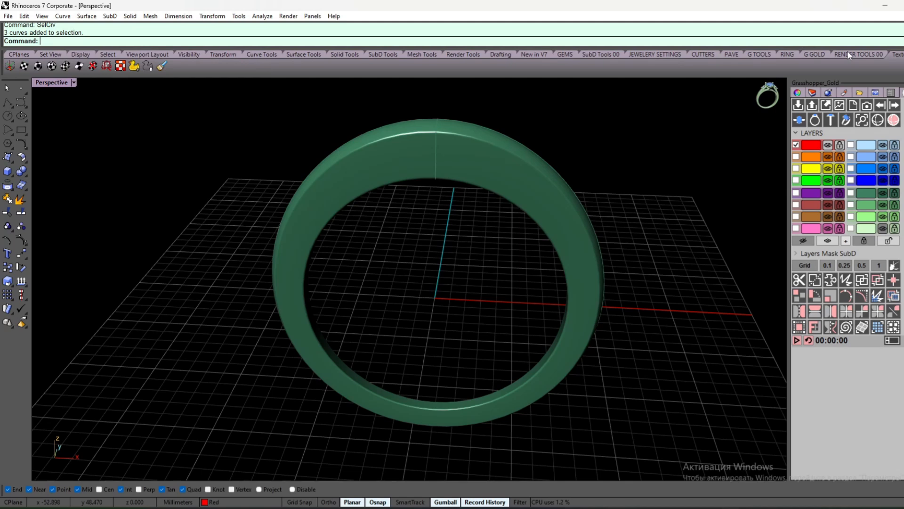
left_click(565, 54)
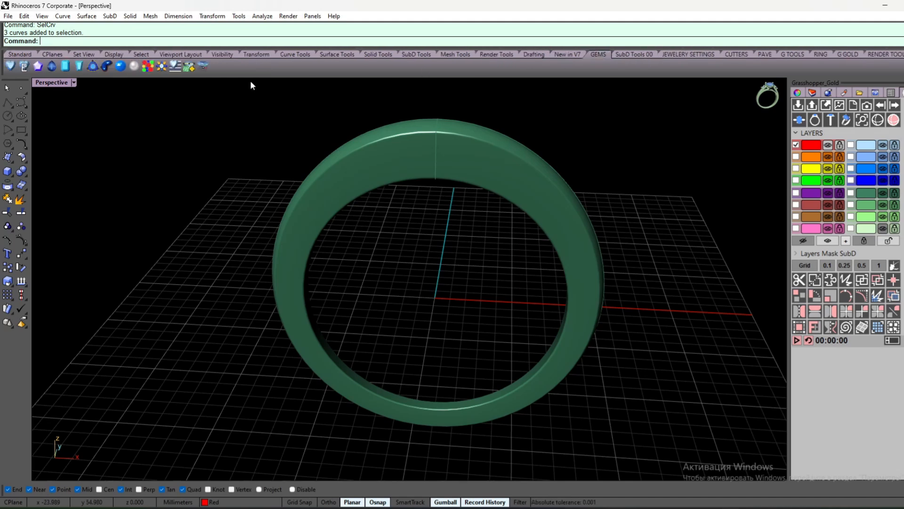
left_click(24, 66)
left_click(139, 149)
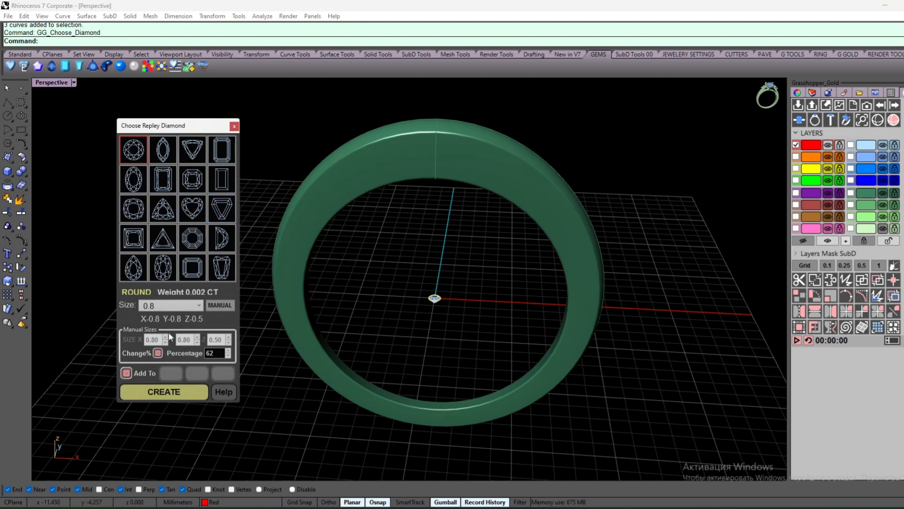
- Try the round diamond at sizes from 1.6 up to 4.5
left_click(188, 306)
left_click(161, 431)
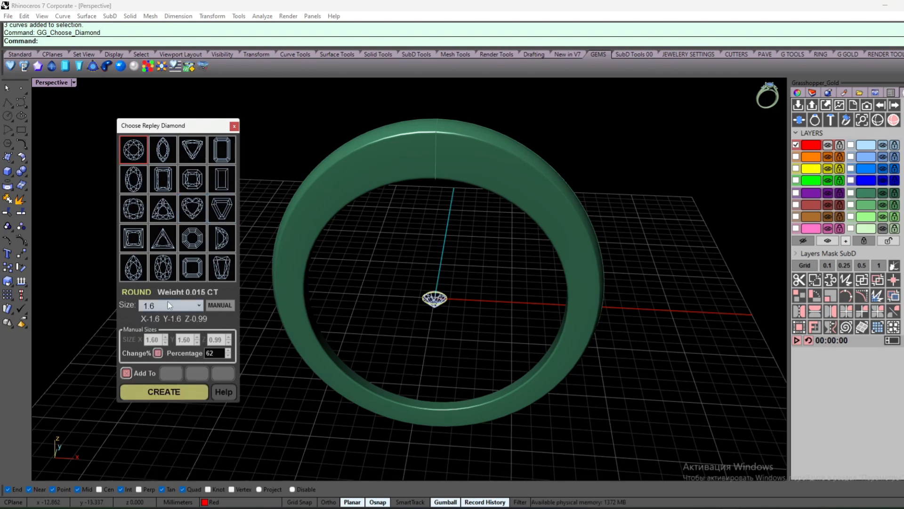
scroll(167, 301, "down", 15)
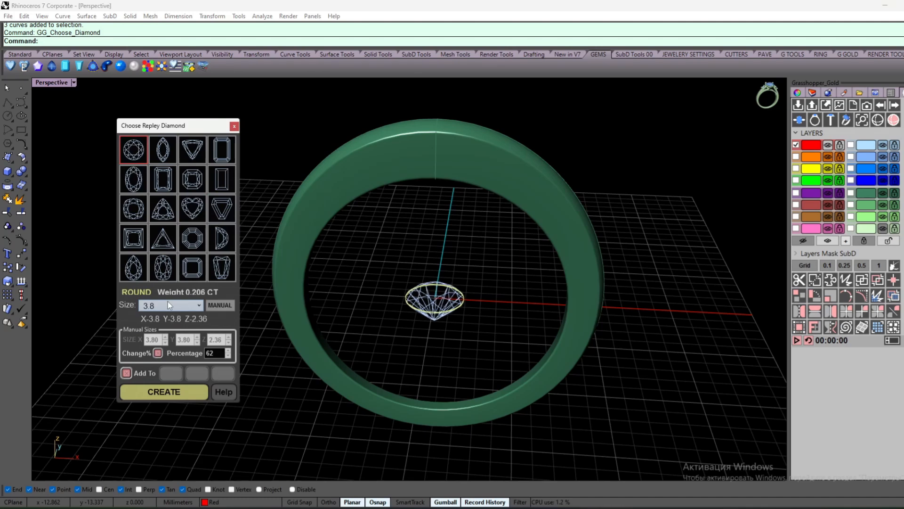
scroll(168, 304, "down", 3)
right_click_drag(303, 318, 372, 306)
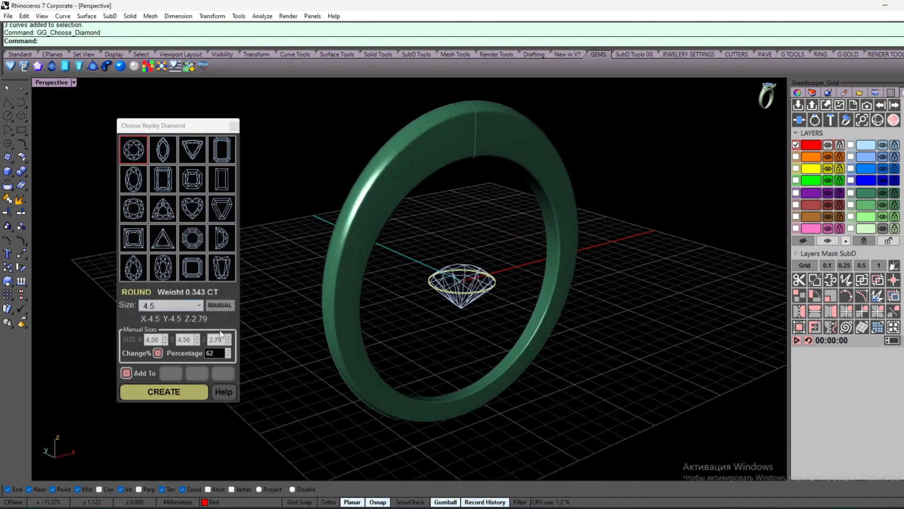
- Set the round diamond's size to 5.5, create it, and close the diamond dialog
left_click(160, 311)
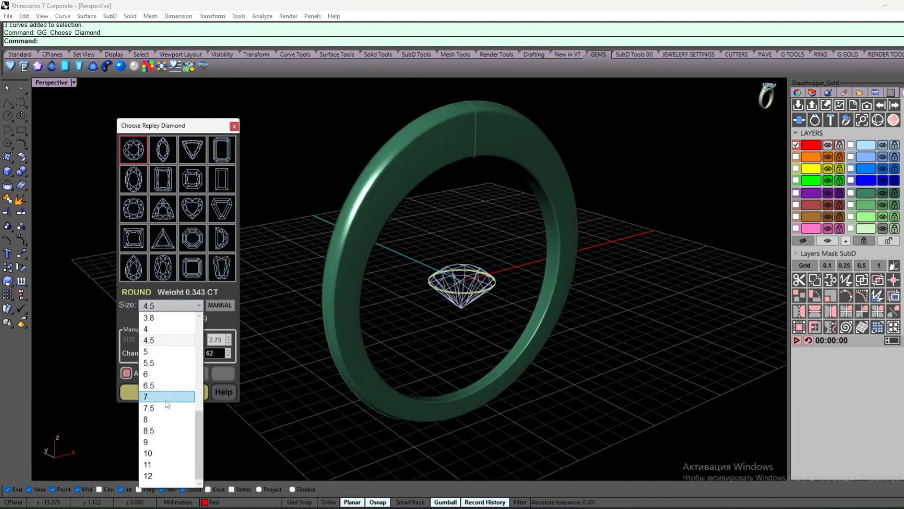
left_click(174, 347)
scroll(184, 312, "down", 1)
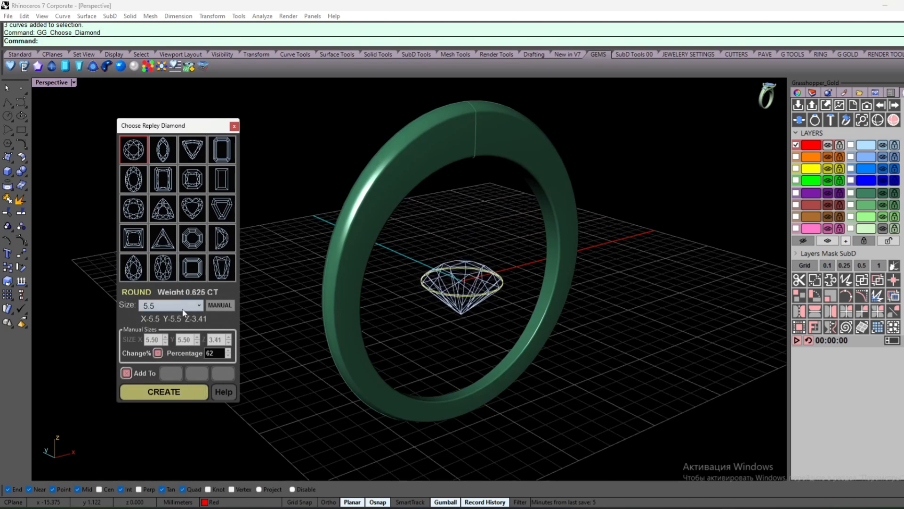
left_click(182, 392)
right_click_drag(538, 310, 327, 359)
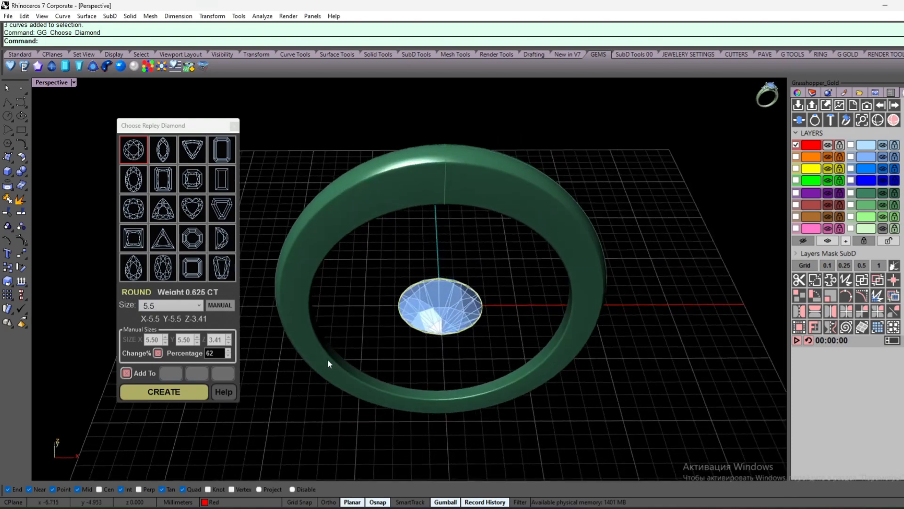
left_click(234, 127)
- Move the diamond straight up from the ring's centre to just above the top of the shank
right_click_drag(357, 284, 347, 258)
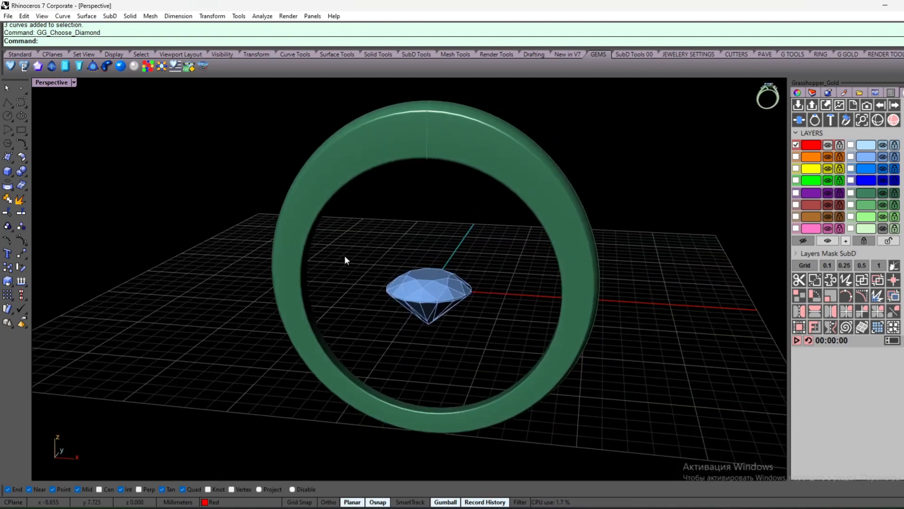
left_click_drag(406, 302, 377, 332)
scroll(362, 353, "down", 6)
right_click_drag(351, 355, 375, 338)
scroll(375, 336, "up", 7)
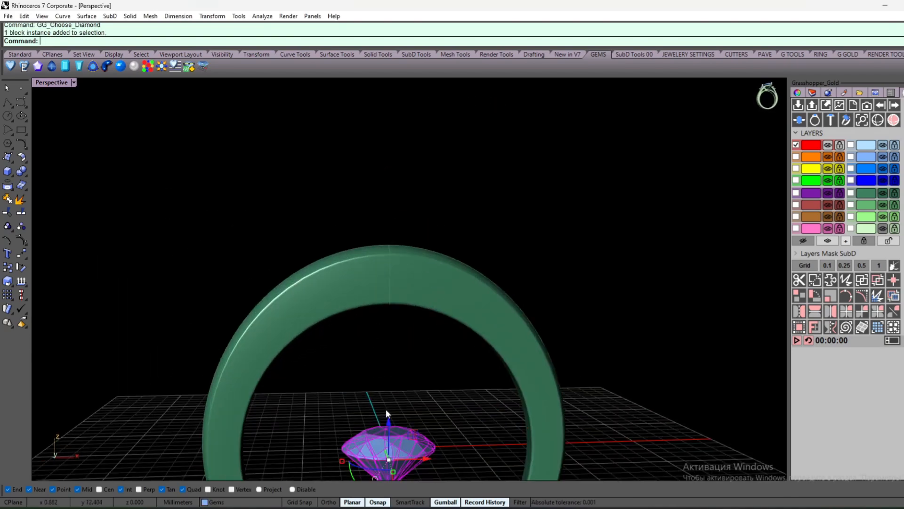
left_click_drag(388, 414, 405, 190)
scroll(439, 187, "down", 3)
key("Escape")
right_click_drag(440, 187, 494, 254)
scroll(434, 250, "up", 7)
scroll(462, 227, "down", 5)
scroll(407, 286, "up", 3)
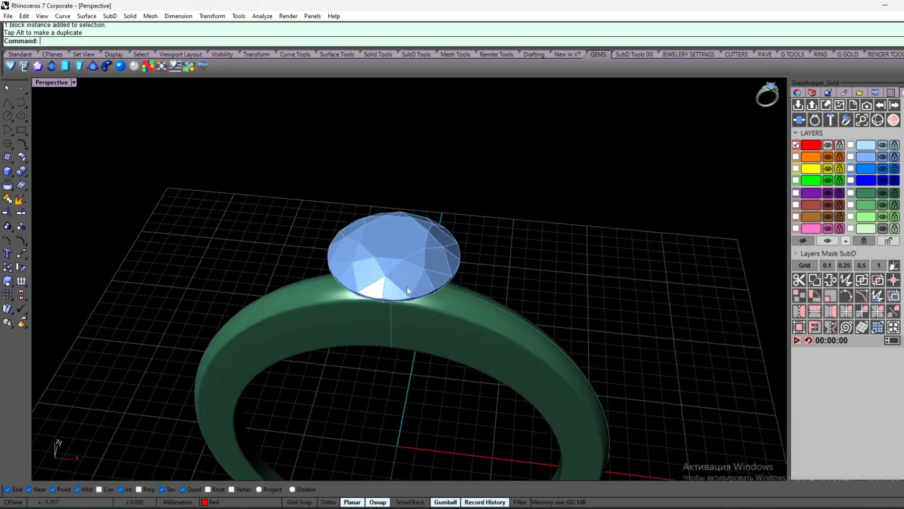
- Make a small scale adjustment to the diamond at the top of the ring
left_click(396, 298)
right_click_drag(395, 298, 415, 267)
scroll(334, 293, "up", 6)
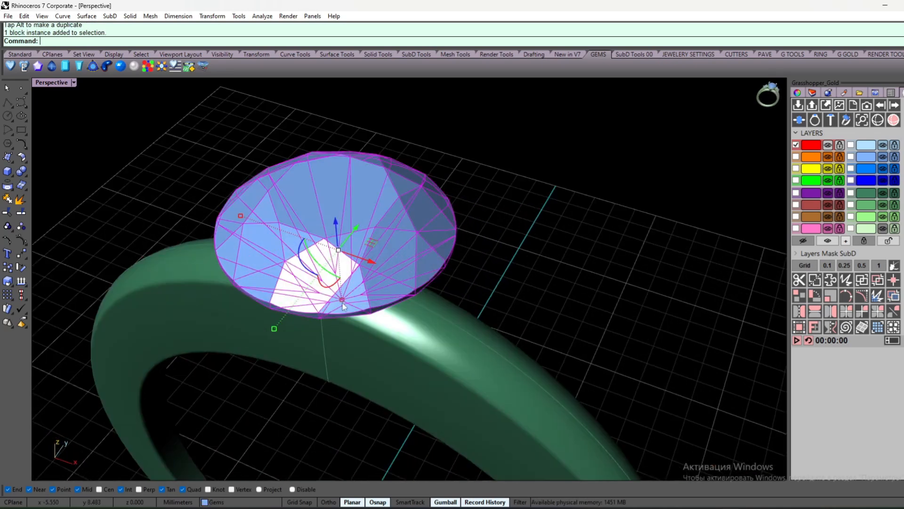
right_click_drag(342, 301, 354, 277)
left_click_drag(350, 233, 349, 239)
left_click(611, 154)
scroll(236, 320, "down", 5)
right_click_drag(236, 321, 346, 259)
scroll(282, 315, "down", 5)
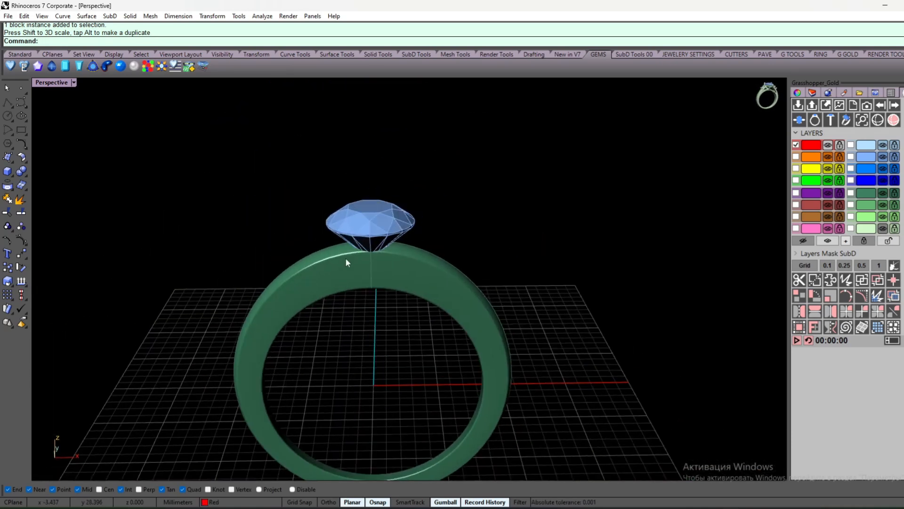
- Preview a bezel gallery around the diamond, look at its fillet setting, and discard it
left_click(646, 54)
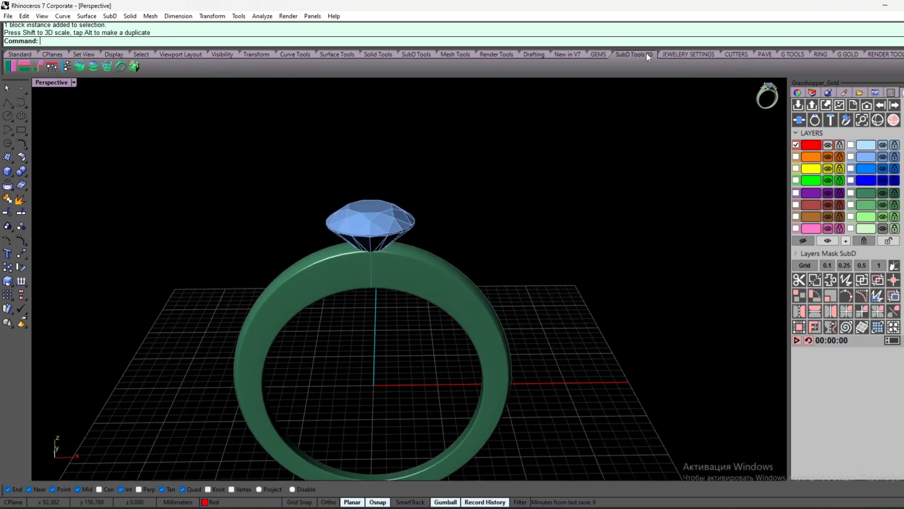
left_click(668, 55)
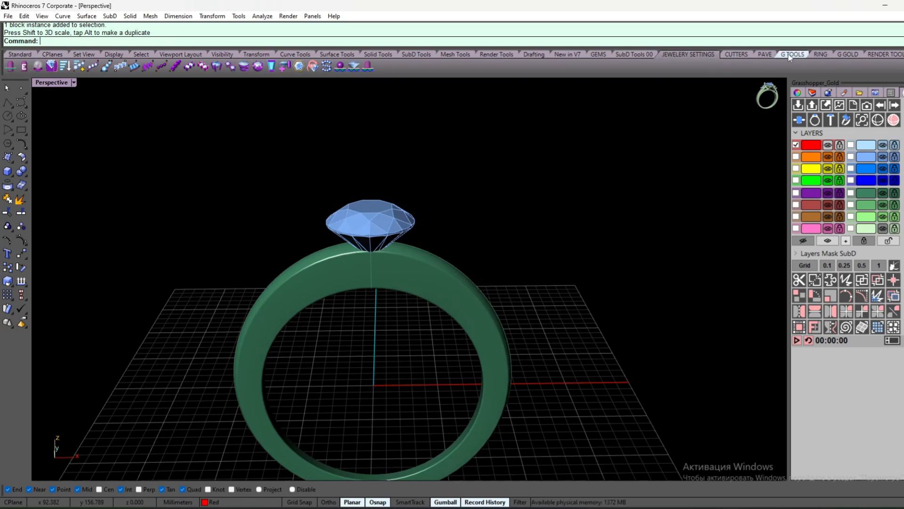
left_click(242, 67)
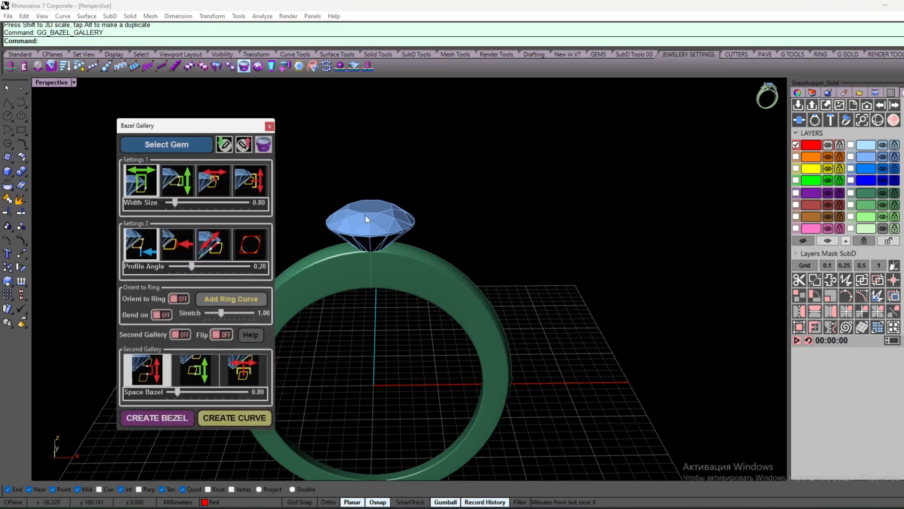
left_click(164, 146)
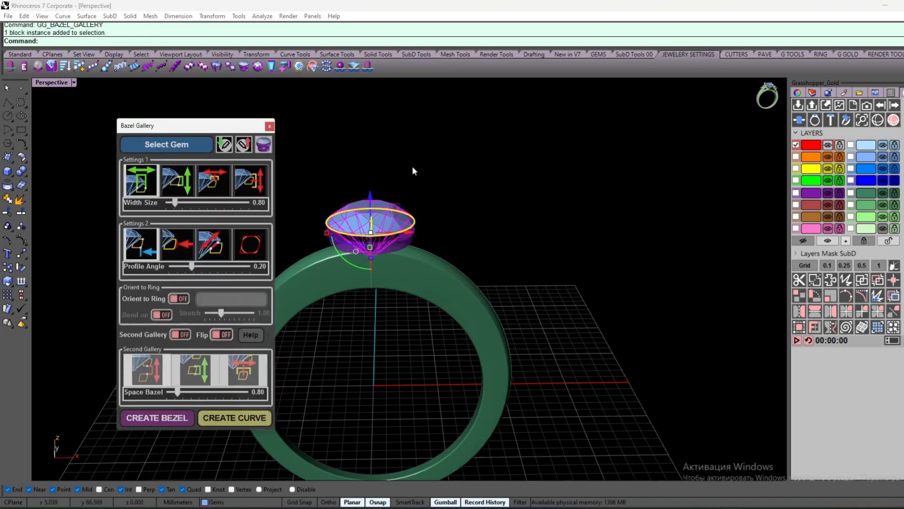
mouse_move(406, 190)
right_mouse_down()
mouse_move(404, 214)
mouse_move(428, 208)
mouse_move(435, 152)
mouse_move(439, 169)
mouse_move(416, 194)
right_mouse_up()
scroll(406, 185, "down", 6)
scroll(404, 218, "up", 6)
scroll(427, 207, "up", 6)
left_click(250, 253)
scroll(409, 208, "down", 3)
scroll(417, 193, "up", 7)
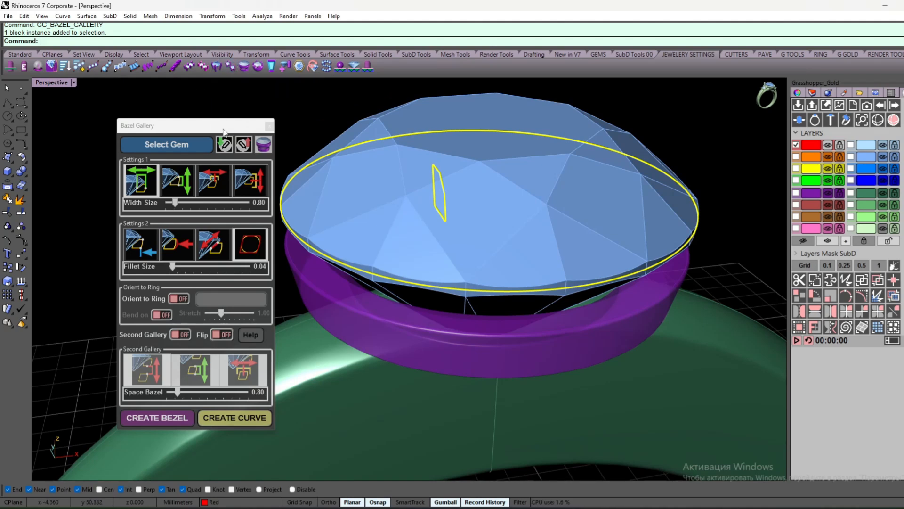
left_click(269, 126)
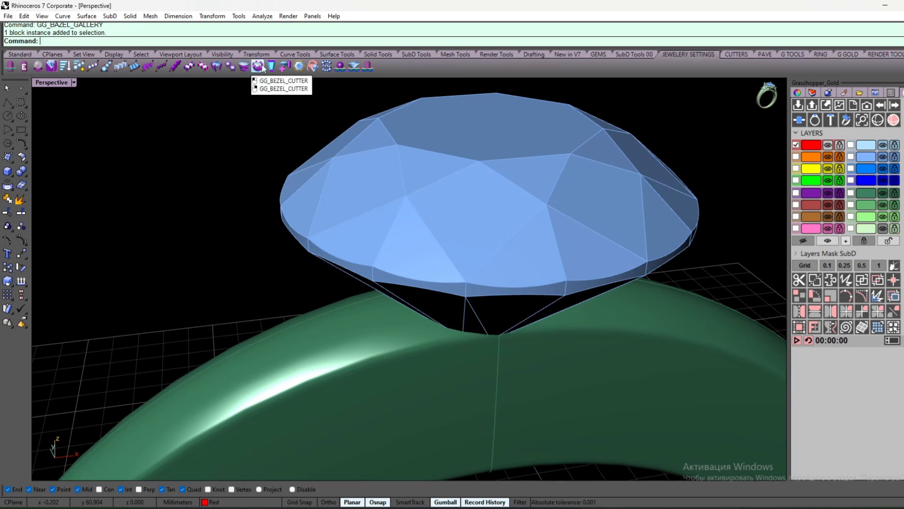
left_click(231, 66)
left_click_drag(215, 120, 201, 109)
left_click(267, 108)
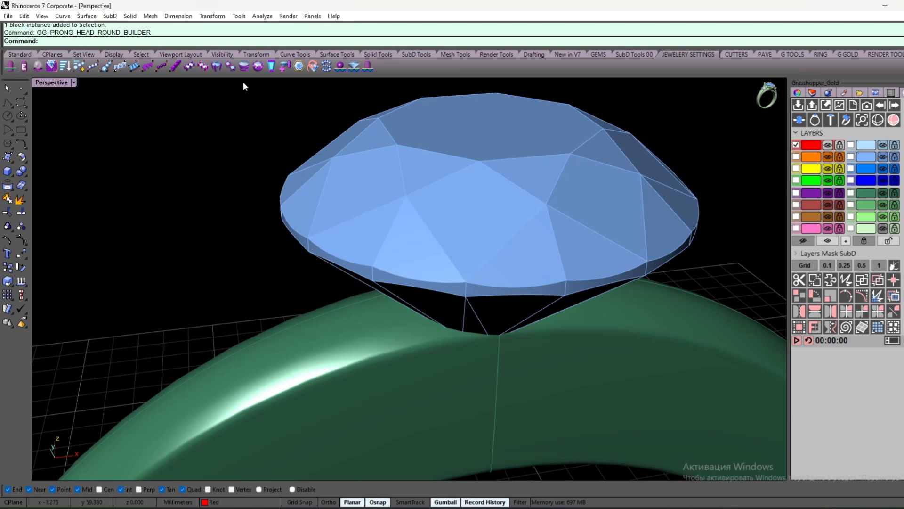
- Open the prong head builder and generate a preview of four prongs around the round diamond
left_click(217, 67)
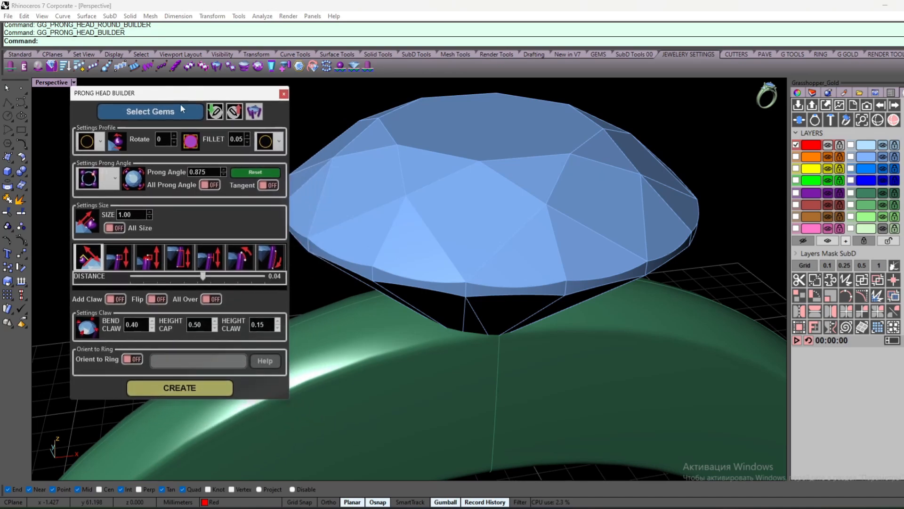
left_click(369, 166)
left_click(188, 104)
left_click(348, 118)
scroll(394, 119, "down", 6)
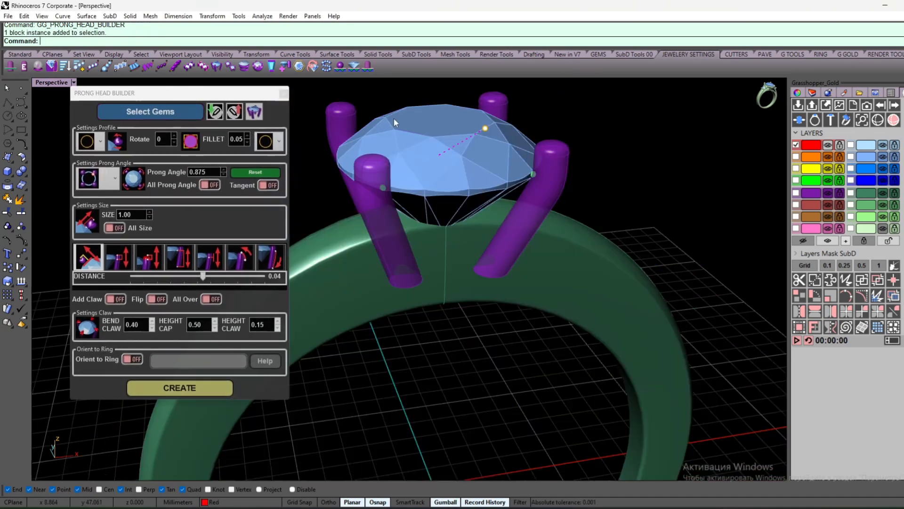
right_click_drag(393, 123, 346, 141)
- Change the prong profile to the square shape and check the prongs around the diamond
left_click(98, 141)
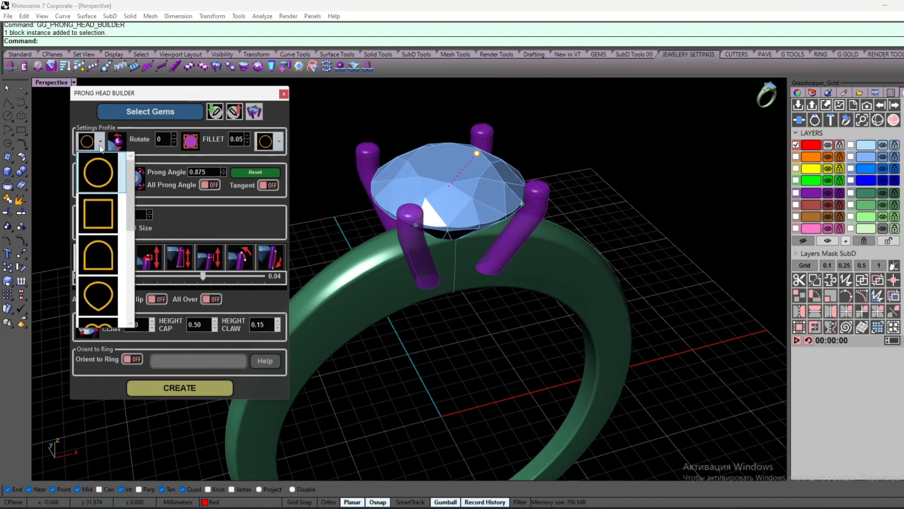
left_click(97, 217)
scroll(450, 212, "down", 3)
scroll(450, 212, "up", 3)
scroll(428, 233, "down", 6)
right_click_drag(450, 212, 495, 158)
scroll(429, 233, "up", 5)
scroll(493, 178, "up", 6)
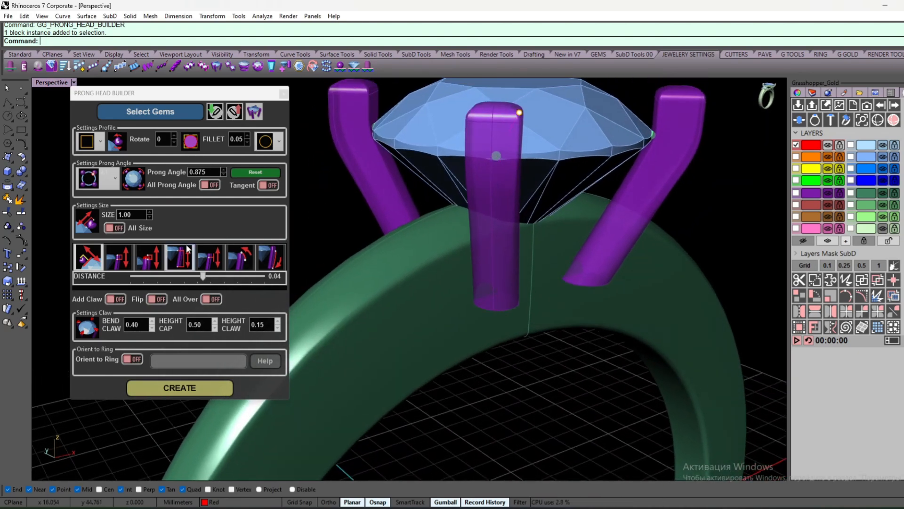
- Set the prongs' Bend Bottom to 3.40 so their lower ends curve inward under the diamond
left_click(250, 266)
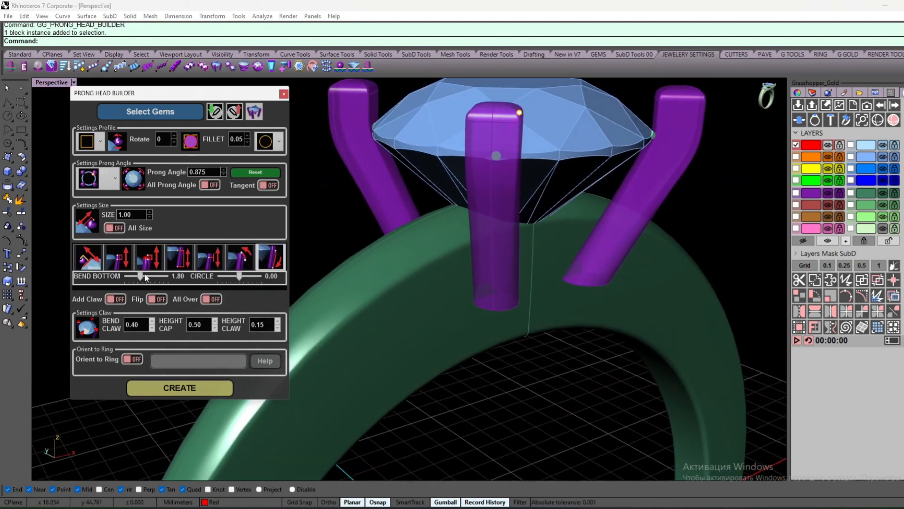
left_click_drag(147, 279, 149, 278)
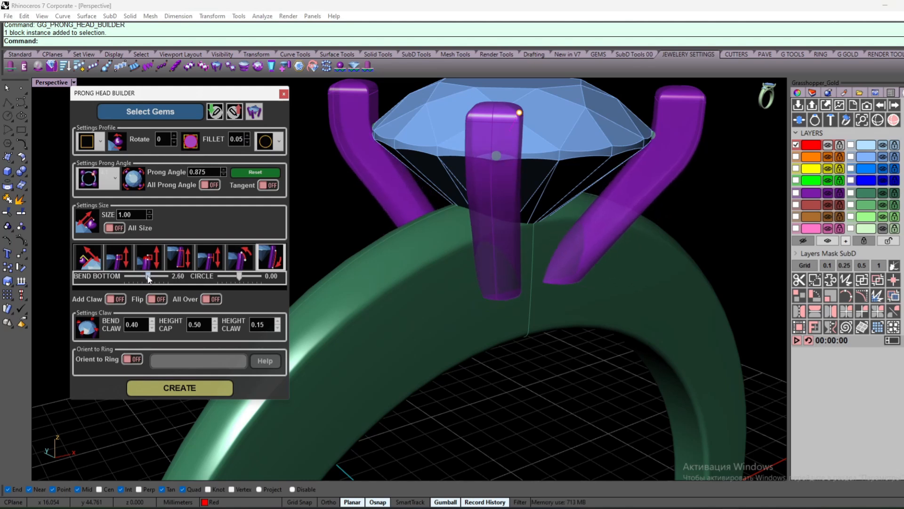
left_click_drag(151, 279, 155, 278)
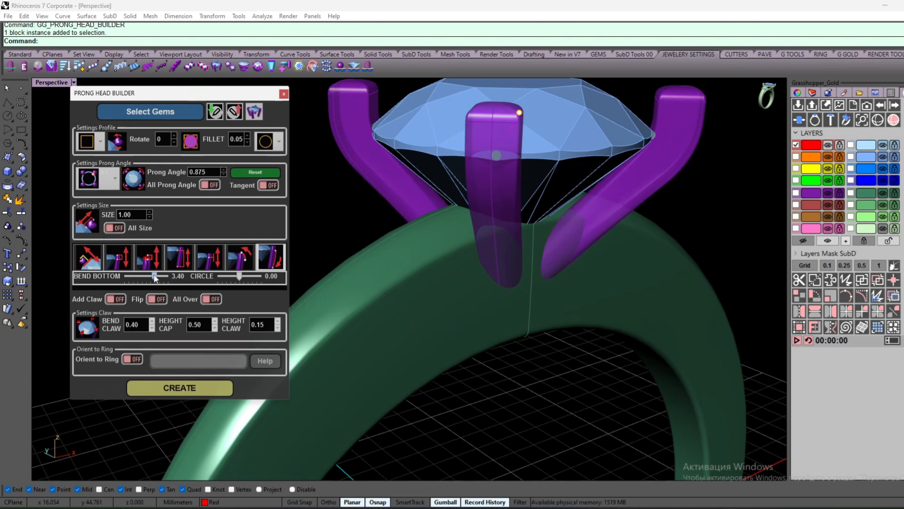
scroll(425, 300, "down", 5)
right_click_drag(468, 303, 518, 241)
scroll(466, 254, "up", 2)
scroll(471, 144, "up", 5)
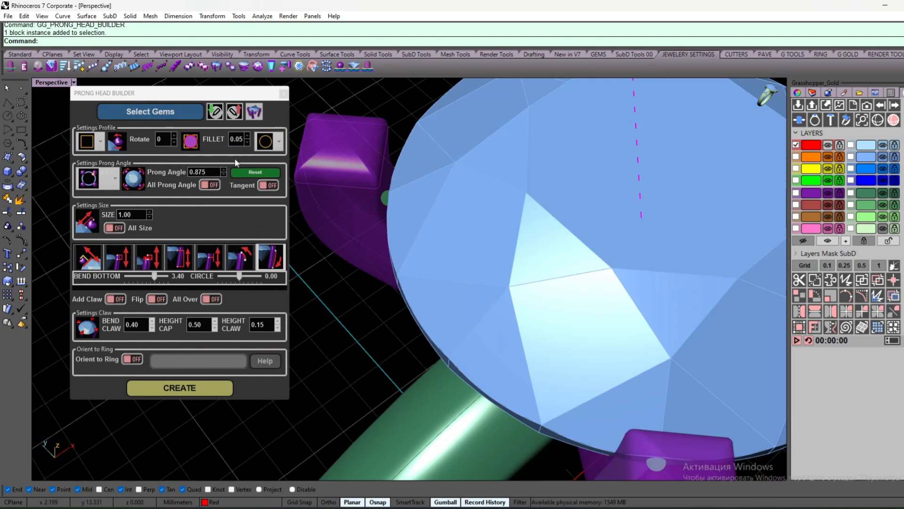
- Try a prong angle of 0.895, return it to 0.875, and check the prong positions
left_click(222, 171)
left_click(222, 170)
scroll(491, 300, "down", 5)
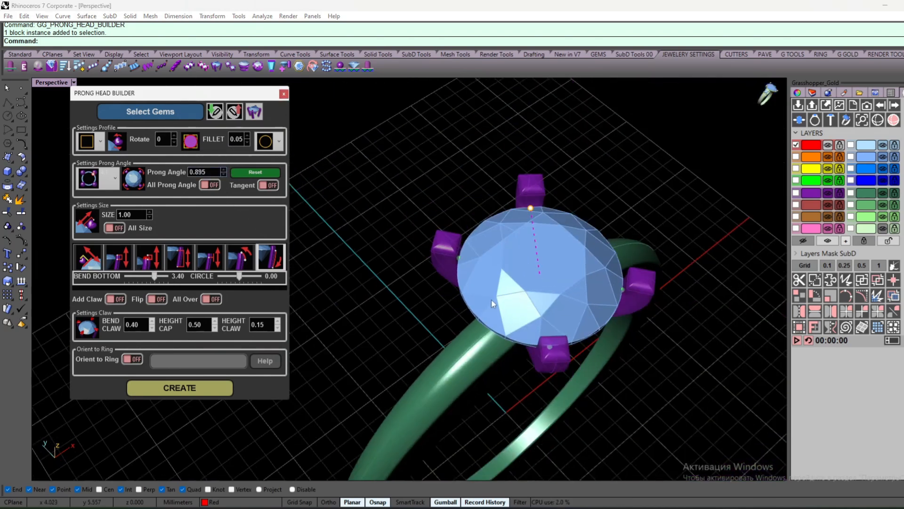
left_click(224, 174)
left_click(223, 174)
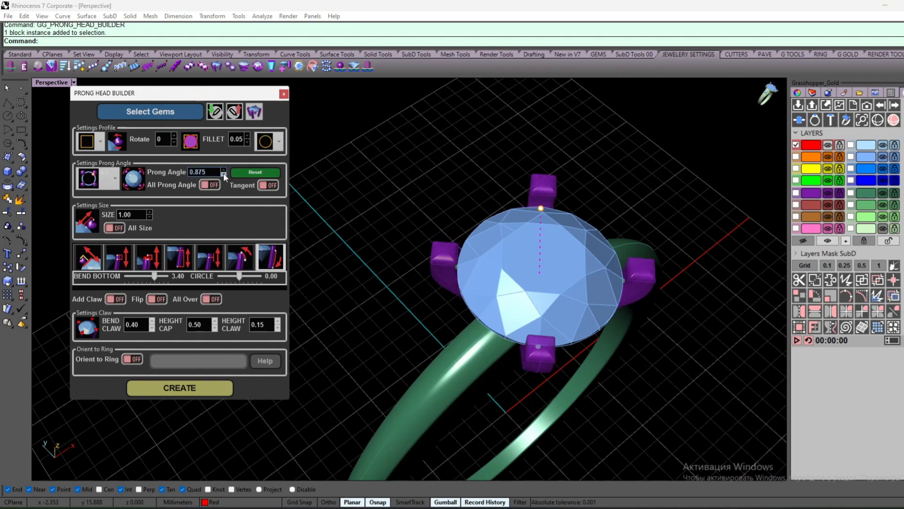
right_click_drag(484, 275, 456, 177)
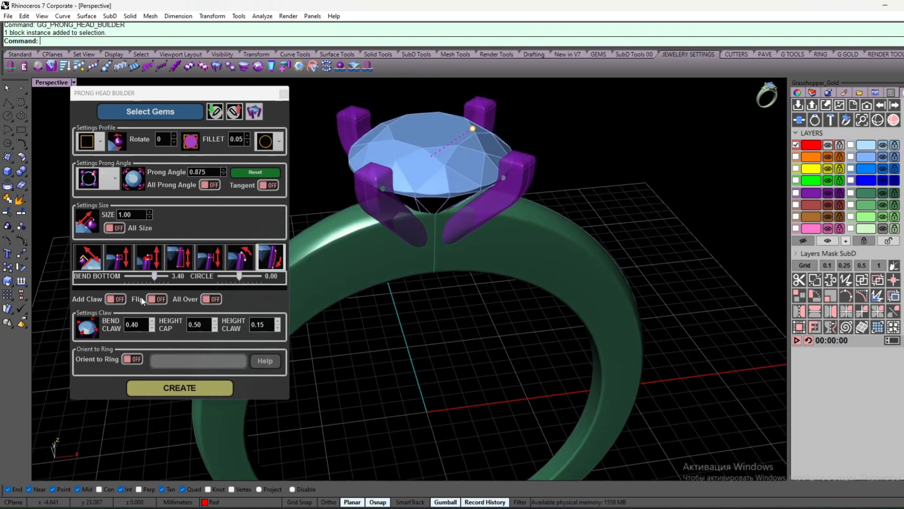
- Set the prongs' Distance to -0.11 and check how they meet the diamond's edge
left_click(93, 267)
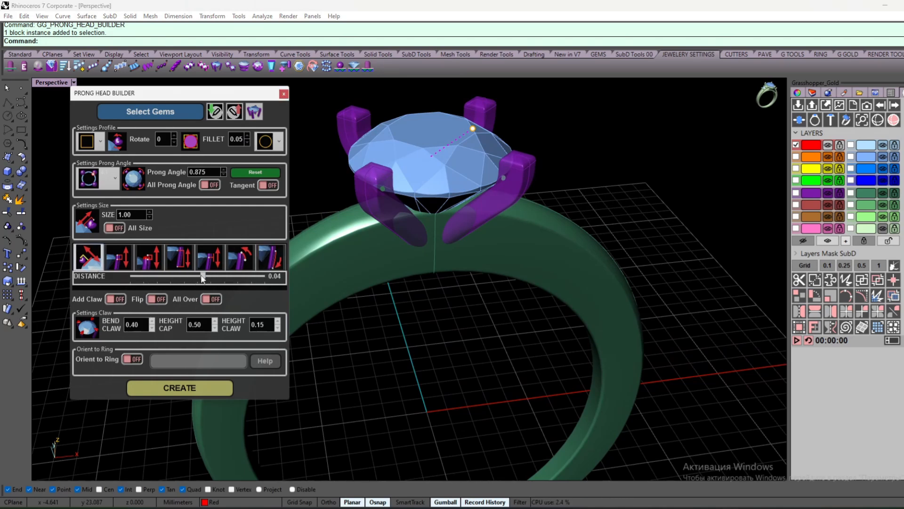
left_click_drag(203, 278, 197, 279)
scroll(449, 197, "down", 3)
scroll(466, 204, "up", 8)
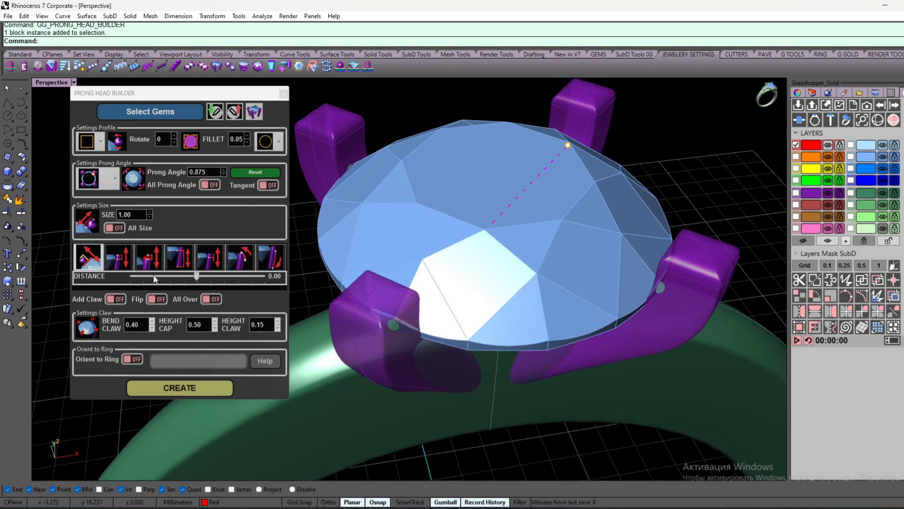
left_click_drag(196, 278, 183, 279)
scroll(440, 224, "down", 4)
right_click_drag(439, 224, 471, 221)
scroll(545, 129, "up", 6)
right_click_drag(545, 129, 391, 186)
scroll(567, 129, "down", 3)
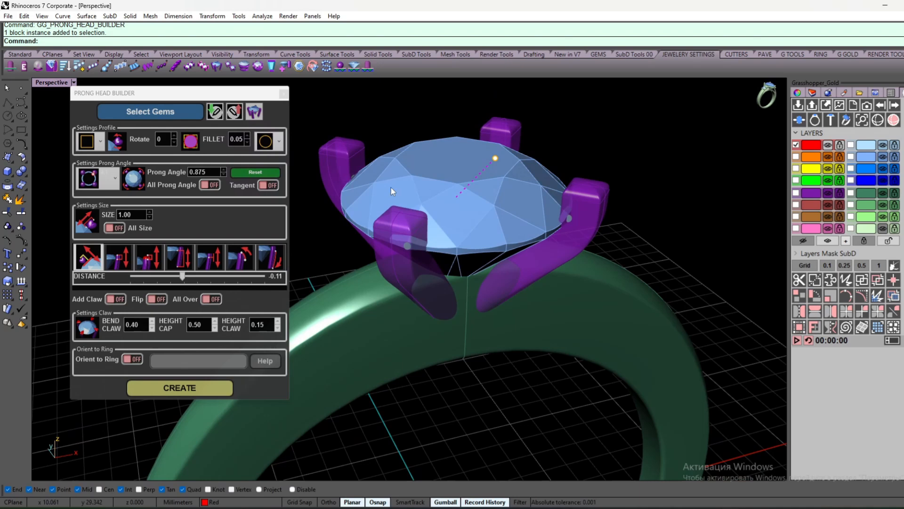
- Change the prong head's second profile to the arched shape with a flat base and inspect the prongs
left_click(282, 147)
left_click(278, 253)
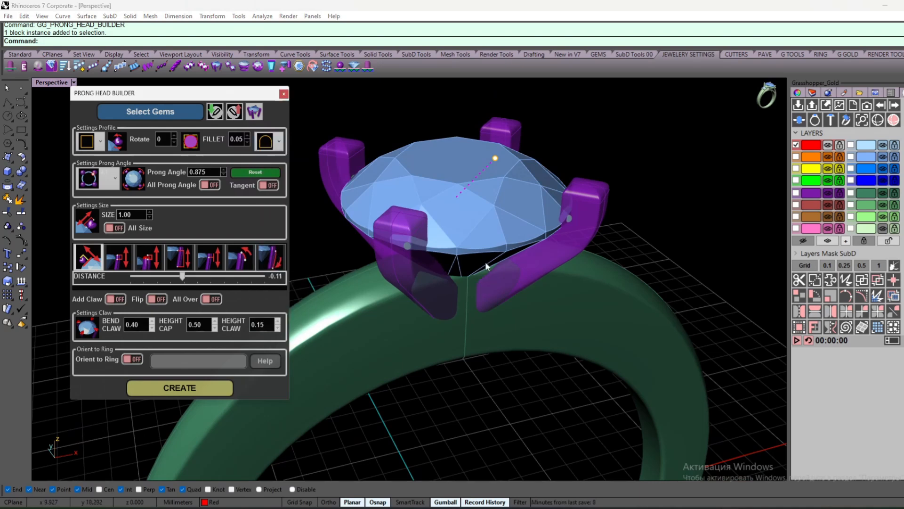
scroll(486, 265, "down", 2)
right_click_drag(485, 265, 460, 258)
scroll(427, 186, "down", 4)
mouse_move(426, 186)
right_mouse_down()
mouse_move(442, 186)
mouse_move(415, 187)
right_mouse_up()
scroll(413, 184, "up", 2)
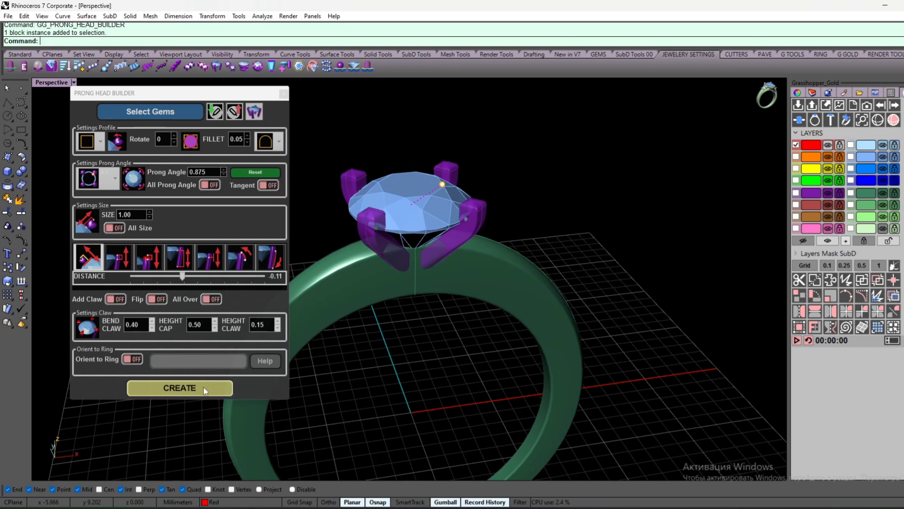
- Create the four prongs with Add Claw off and close the prong head builder
left_click(113, 300)
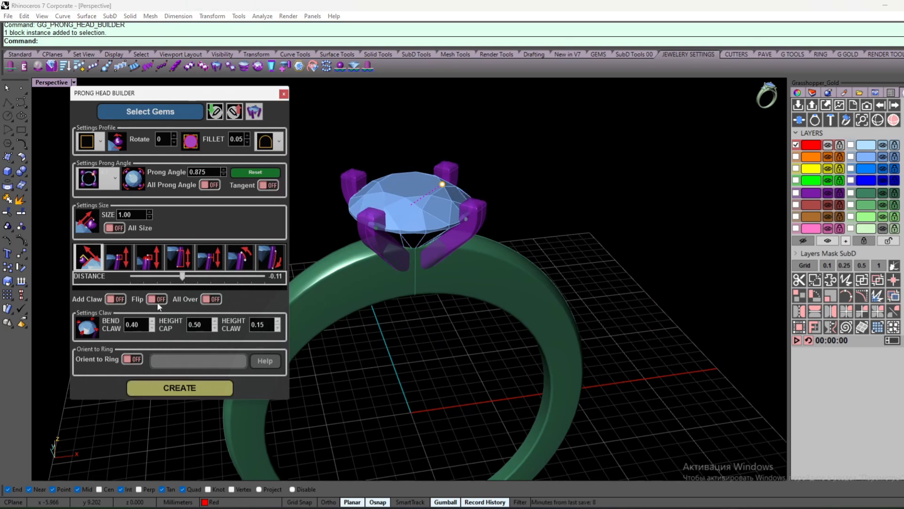
left_click(201, 386)
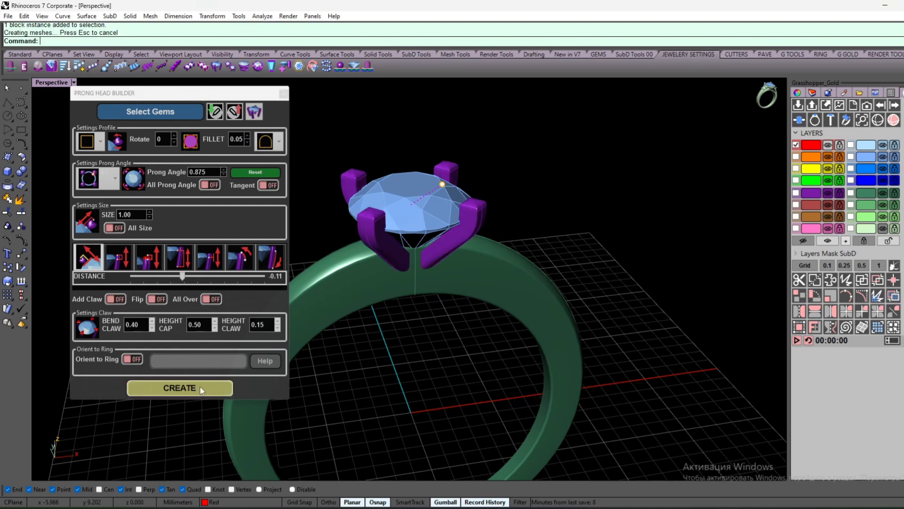
left_click(284, 94)
- Open the bezel gallery builder, preview a gallery rail for the diamond, and inspect it between the prongs
left_click(271, 66)
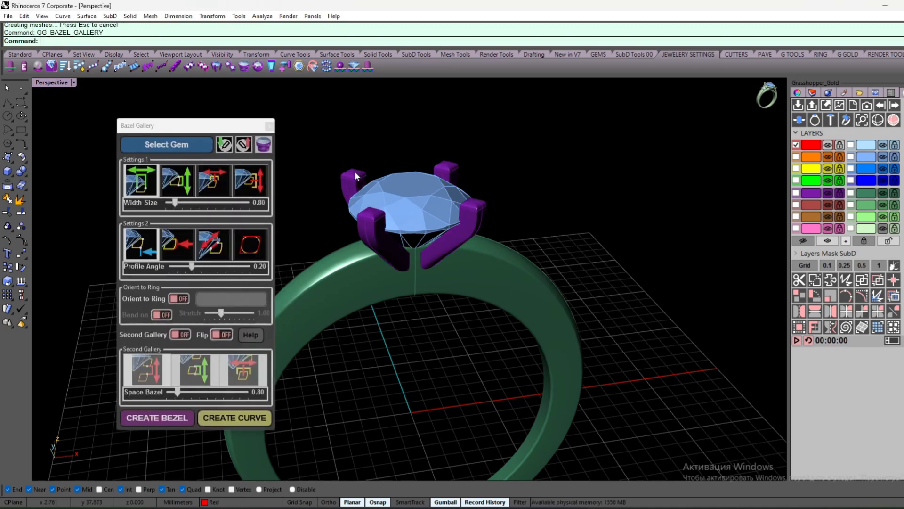
left_click(356, 175)
left_click(191, 144)
right_click_drag(350, 149, 381, 132)
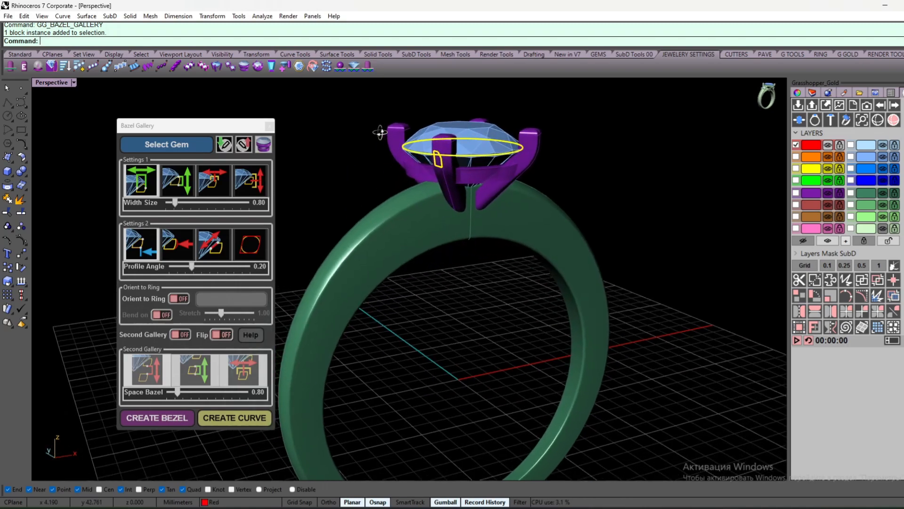
scroll(485, 141, "up", 5)
mouse_move(491, 142)
right_mouse_down()
mouse_move(556, 126)
mouse_move(489, 143)
right_mouse_up()
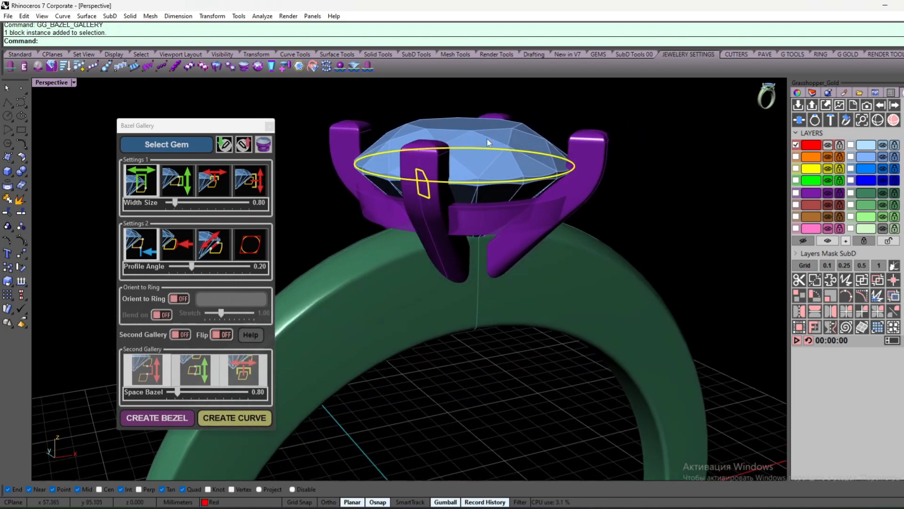
scroll(490, 140, "down", 5)
scroll(480, 175, "up", 5)
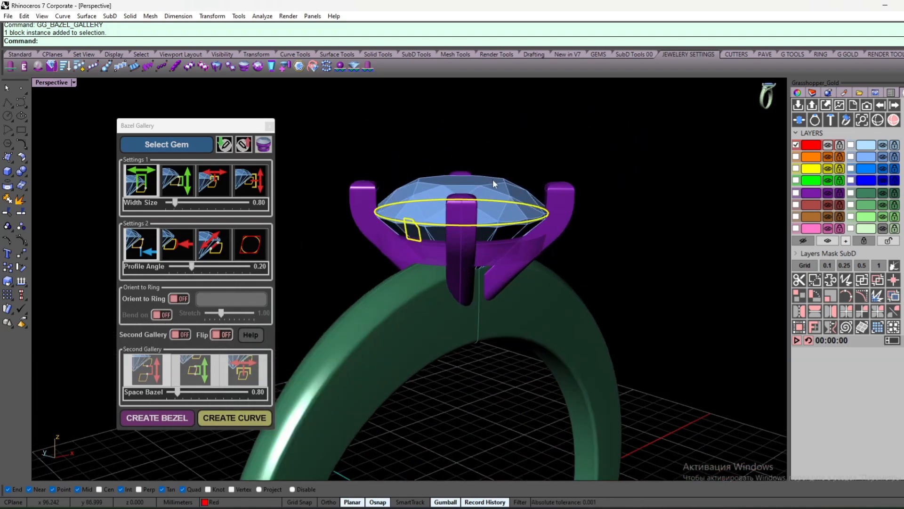
right_click_drag(494, 181, 474, 158)
scroll(434, 116, "up", 3)
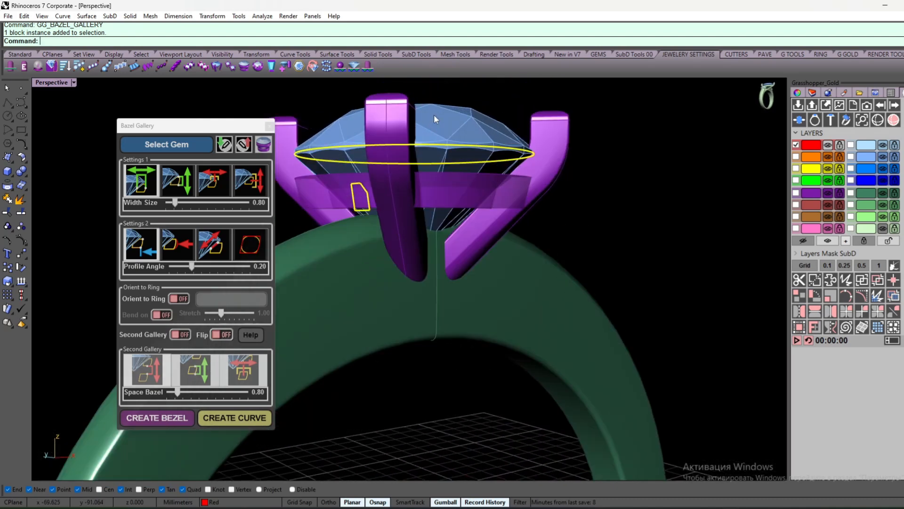
right_click_drag(434, 115, 445, 122)
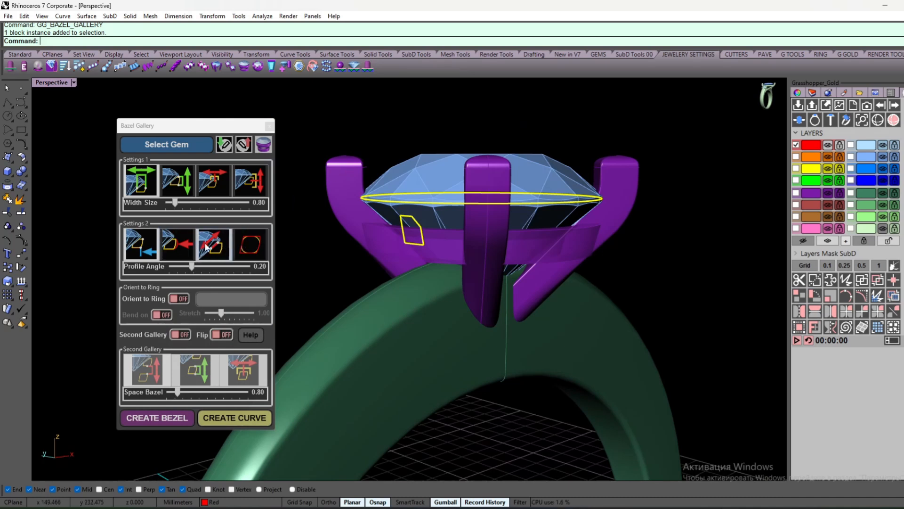
- Set the bezel gallery's Profile Angle to 0.86 and its Width Size to 0.86
left_click(143, 239)
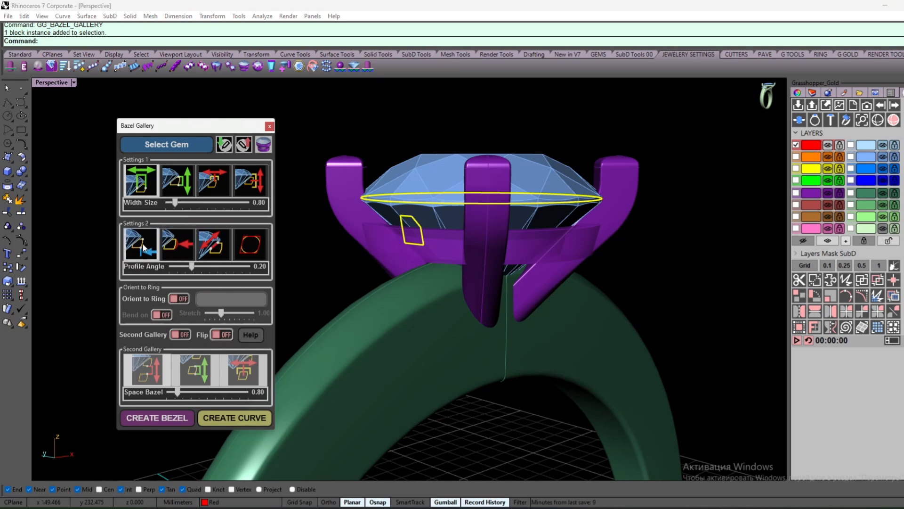
left_click_drag(195, 268, 212, 259)
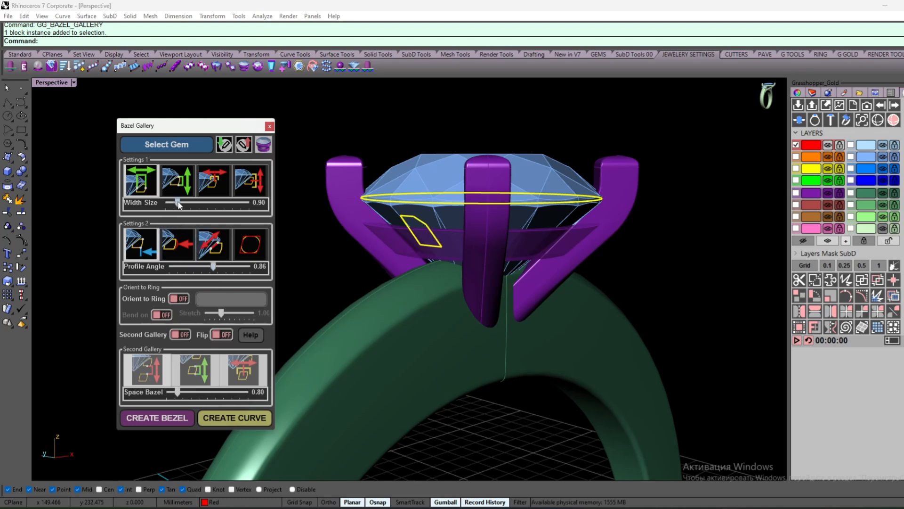
left_click_drag(182, 203, 181, 204)
scroll(410, 202, "down", 5)
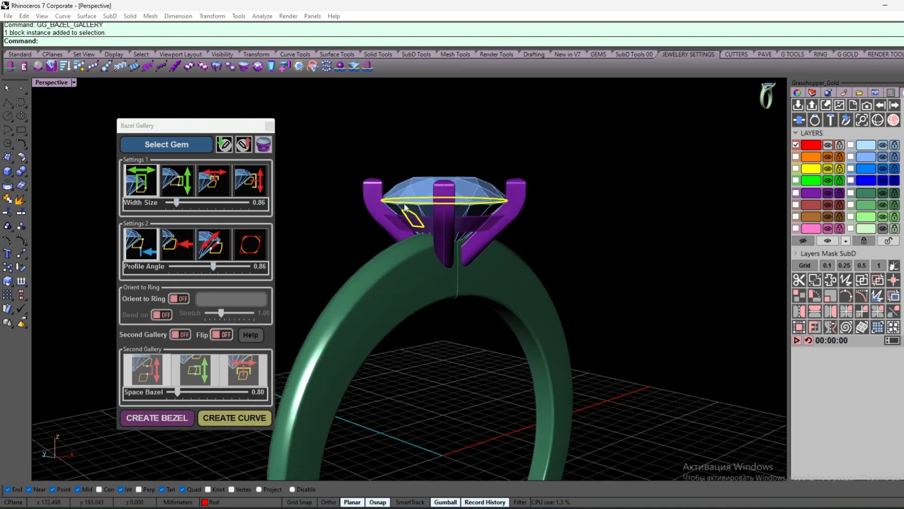
right_click_drag(422, 250, 447, 264)
scroll(436, 342, "up", 2)
scroll(447, 168, "up", 3)
right_click_drag(446, 165, 449, 203)
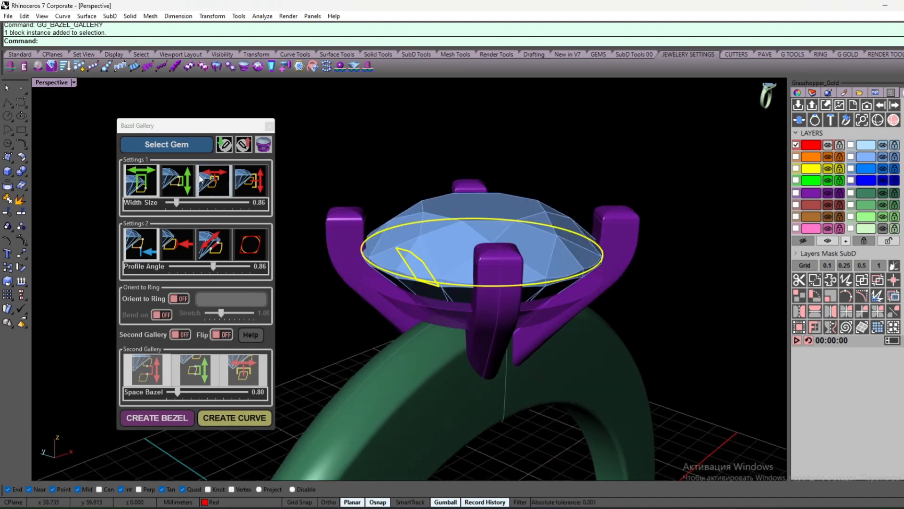
- Set the bezel gallery's To Center % offset to 0.17 and check it from the side
left_click(212, 188)
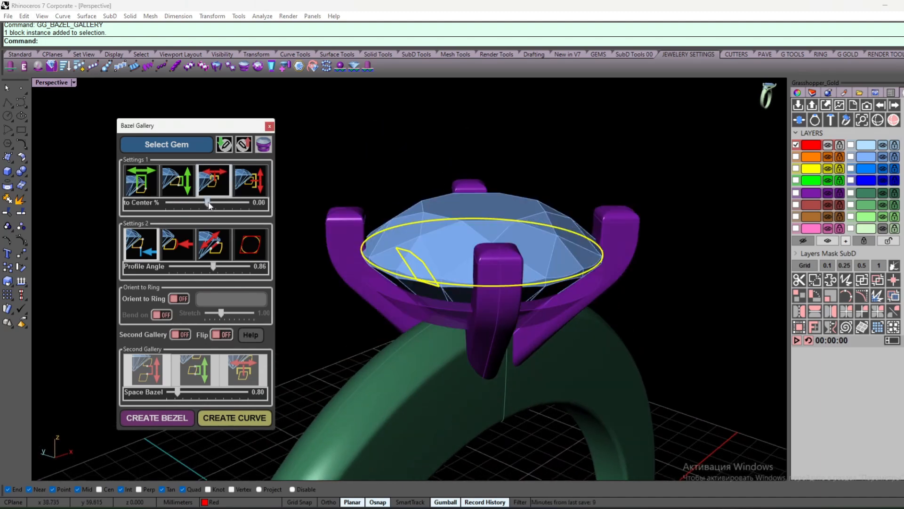
left_click_drag(208, 203, 216, 202)
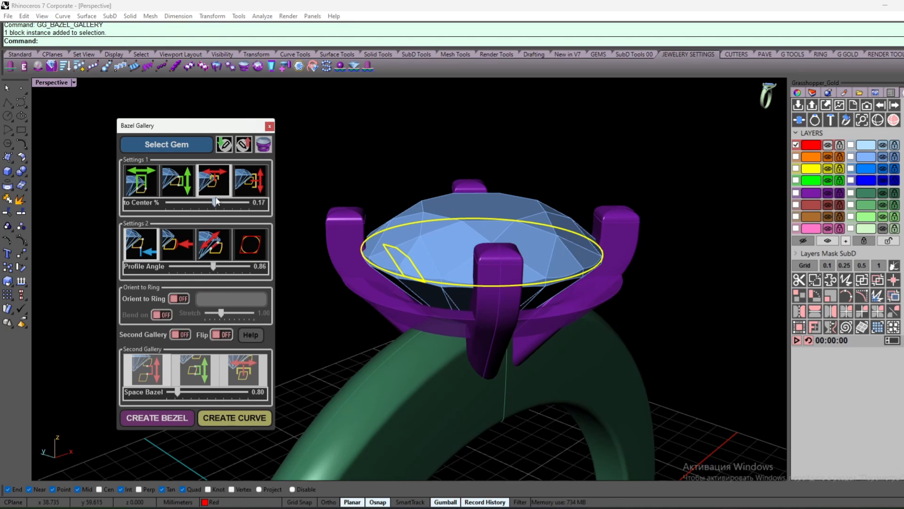
right_click_drag(399, 249, 404, 220)
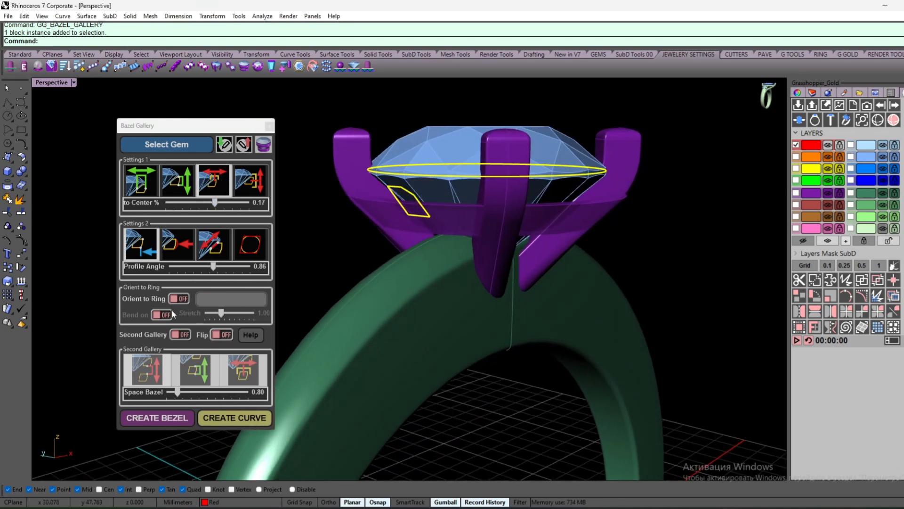
- Try a second gallery below the first, switch it off again, and inspect the single gallery
left_click(165, 315)
left_click(180, 335)
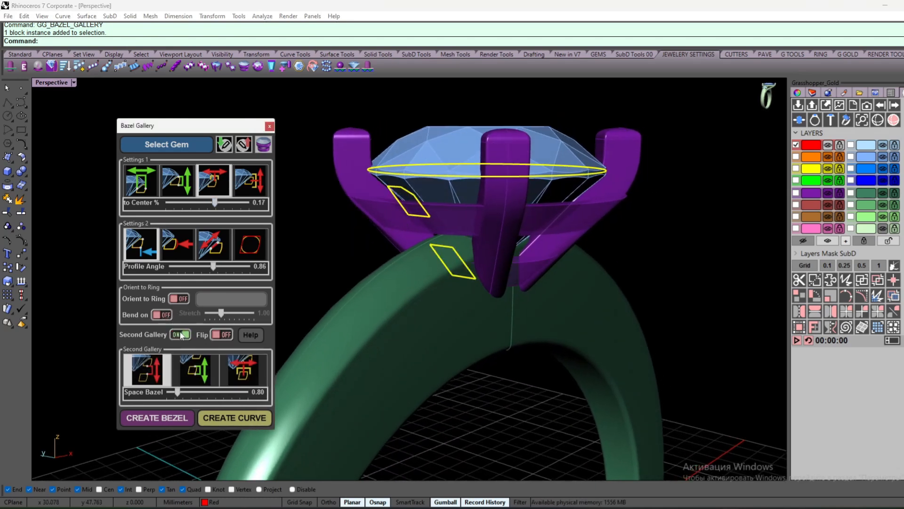
right_click_drag(607, 273, 555, 292)
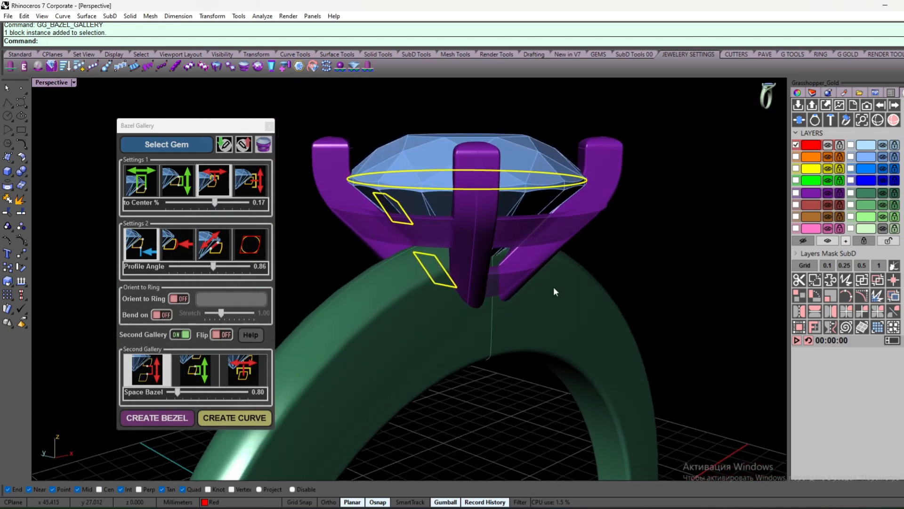
left_click(181, 335)
scroll(466, 301, "up", 5)
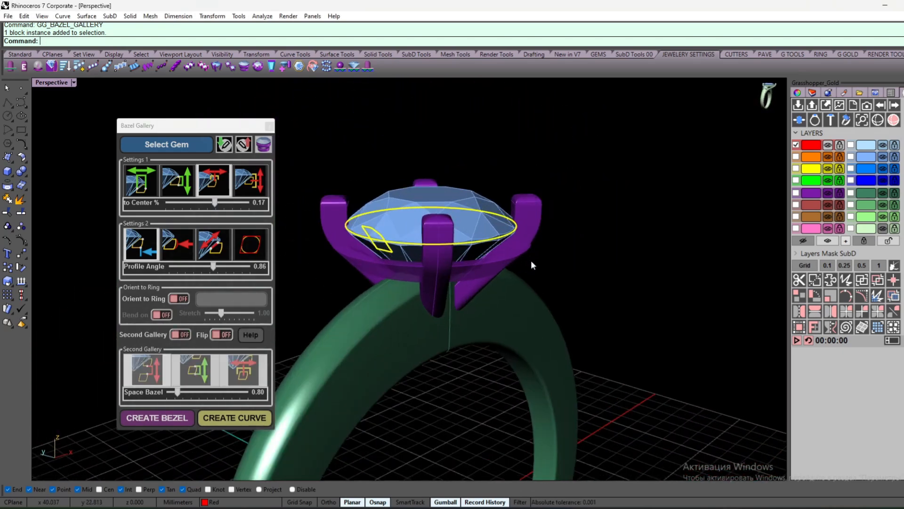
right_click_drag(525, 256, 543, 260)
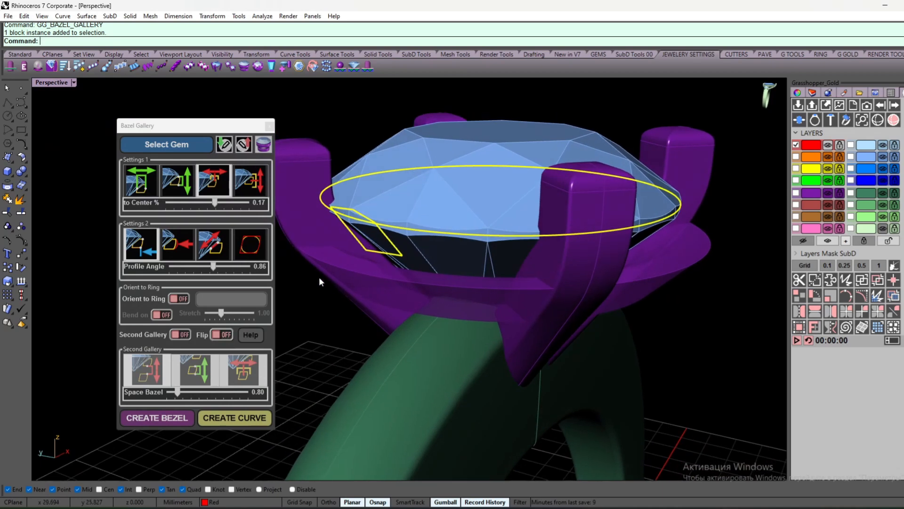
- Set the bezel gallery's Fillet Size to 0.04 and view the rounded rail from above
left_click(249, 256)
left_click_drag(168, 267, 170, 267)
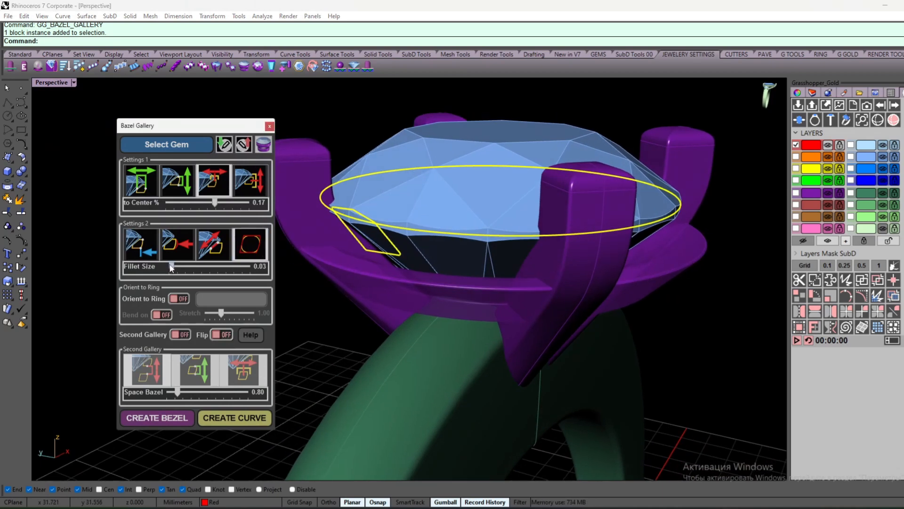
scroll(460, 265, "down", 6)
right_click_drag(504, 254, 508, 275)
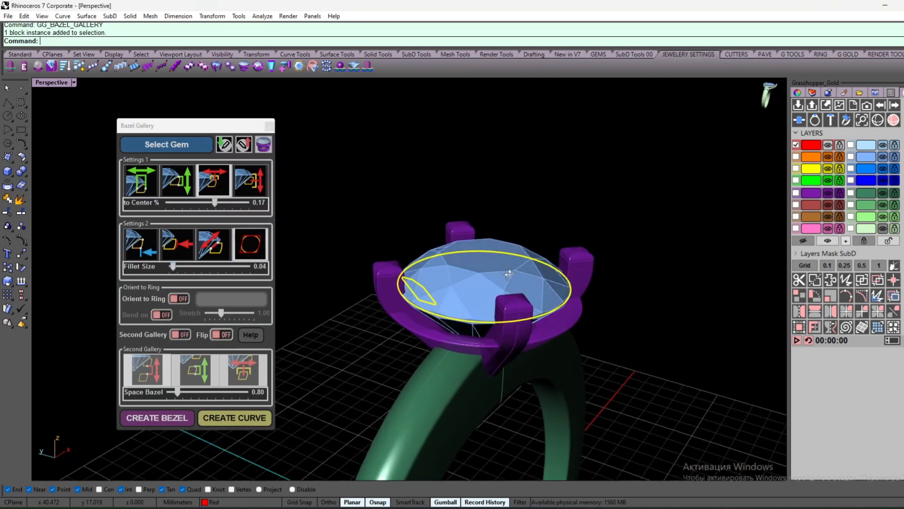
- Examine the filleted gallery rail around the diamond up close and against the whole ring
scroll(441, 305, "up", 3)
right_click_drag(436, 301, 427, 278)
scroll(388, 229, "up", 4)
right_click_drag(388, 229, 415, 261)
scroll(408, 227, "down", 8)
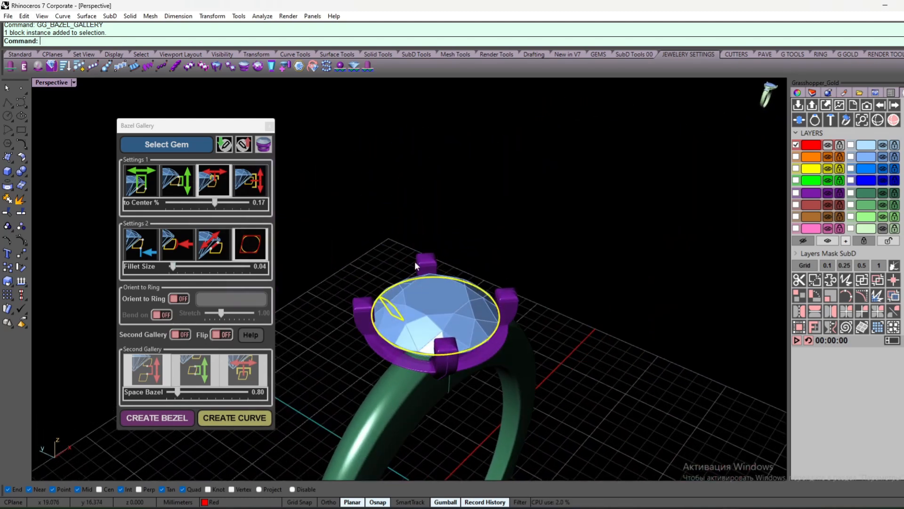
scroll(415, 262, "up", 3)
scroll(501, 223, "down", 7)
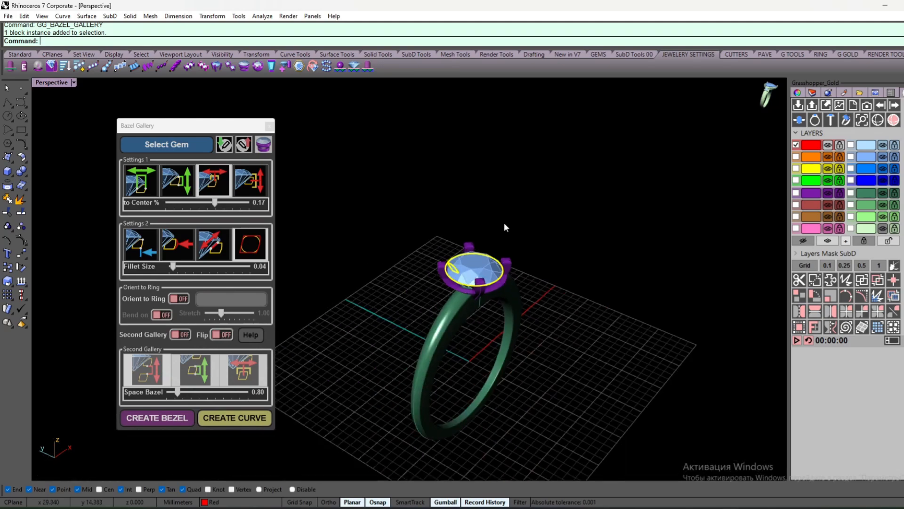
right_click_drag(503, 222, 502, 257)
- Round the bezel gallery's profile by setting Round to 0.31 with ToMiddle enabled
scroll(464, 274, "up", 5)
right_click_drag(448, 283, 410, 238)
scroll(419, 260, "up", 4)
scroll(414, 212, "up", 4)
mouse_move(414, 186)
right_mouse_down()
mouse_move(422, 175)
mouse_move(431, 186)
right_mouse_up()
left_click(166, 249)
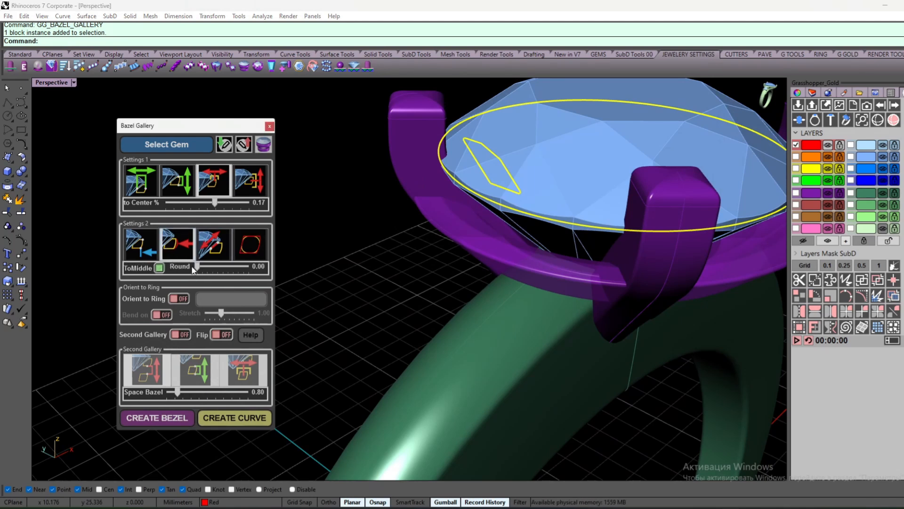
left_click_drag(193, 270, 205, 268)
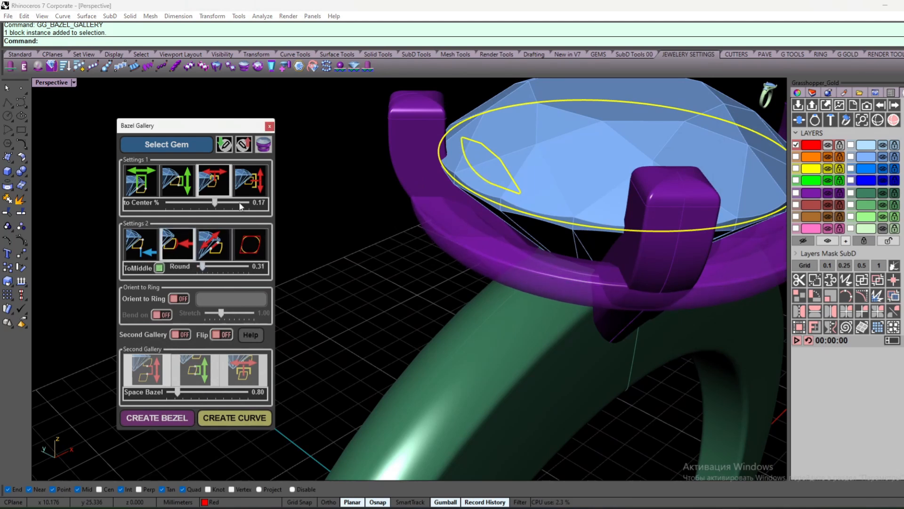
- Set the bezel gallery's To Center % offset to 0.04 and check the rail from the side and above
left_click_drag(216, 203, 210, 204)
scroll(546, 204, "down", 4)
right_click_drag(546, 204, 513, 178)
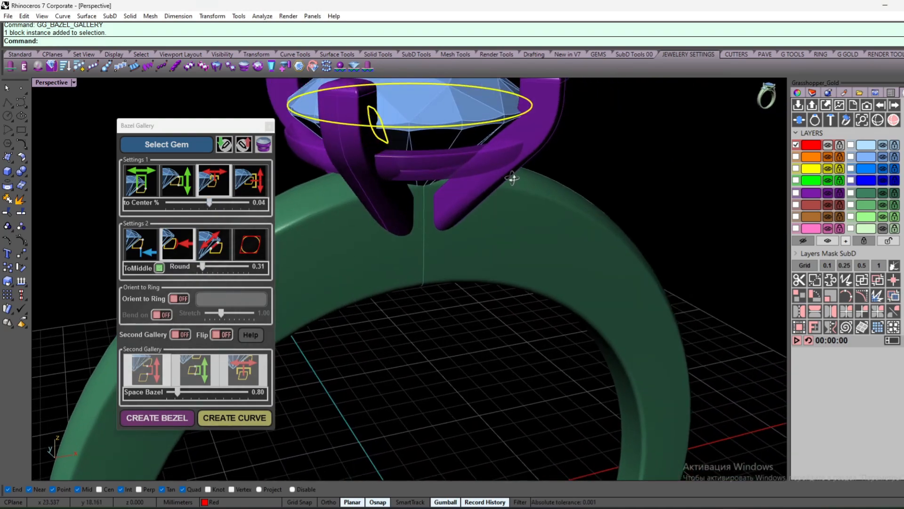
scroll(495, 113, "up", 6)
right_click_drag(493, 113, 506, 260)
scroll(494, 178, "down", 6)
scroll(505, 261, "up", 2)
scroll(446, 257, "down", 5)
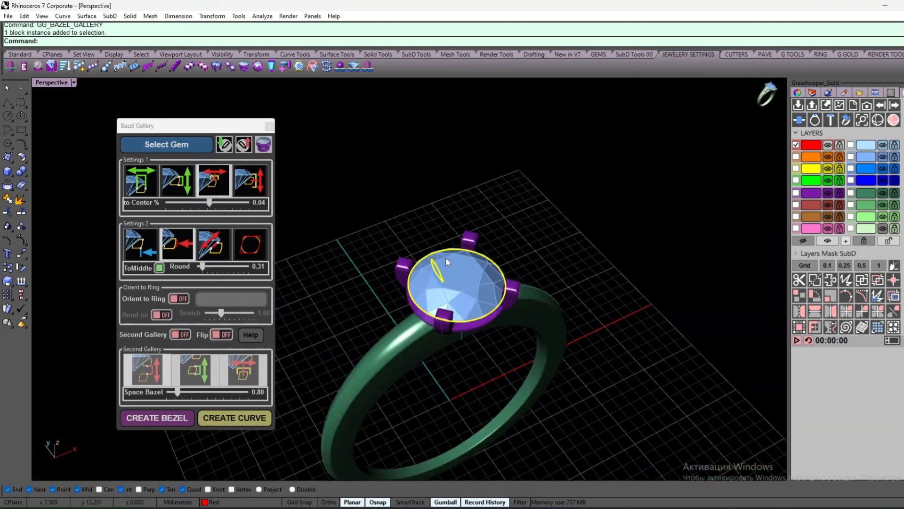
- Set the bezel gallery profile's Correction to 0.05
right_click_drag(445, 257, 416, 203)
scroll(385, 138, "up", 5)
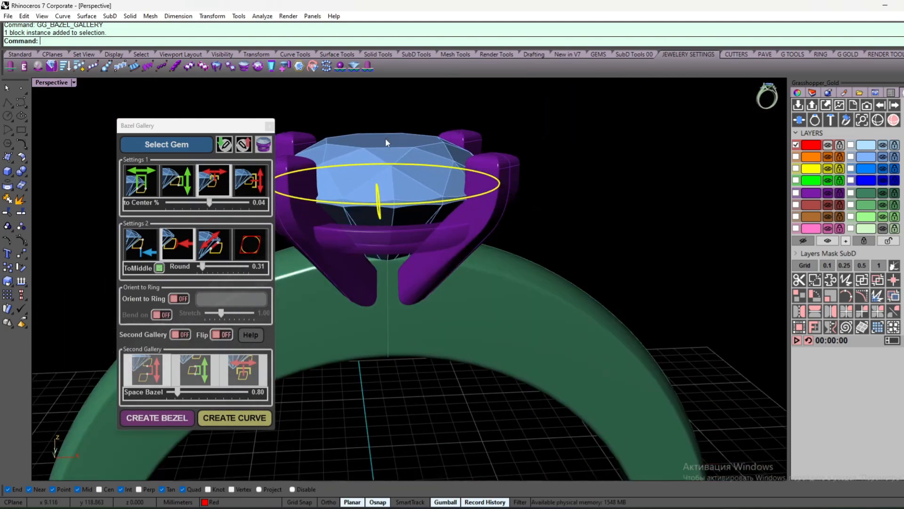
left_click(204, 251)
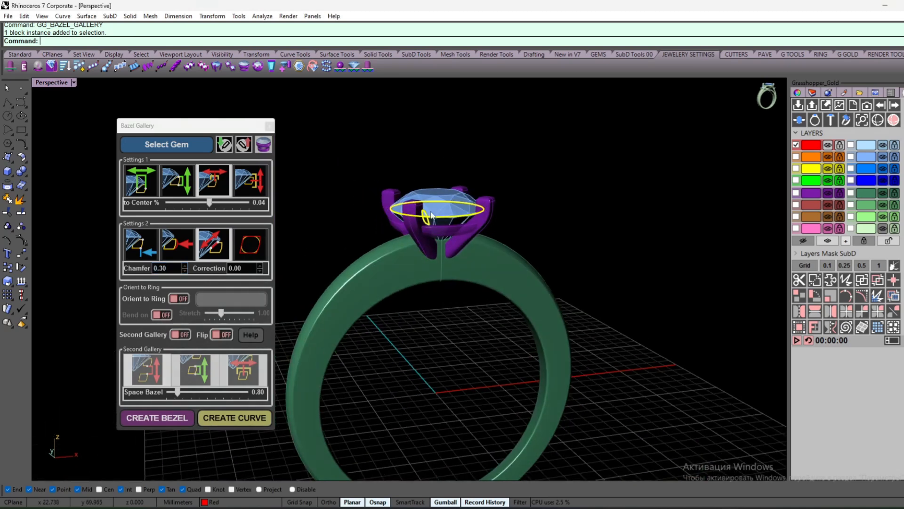
left_click(187, 271)
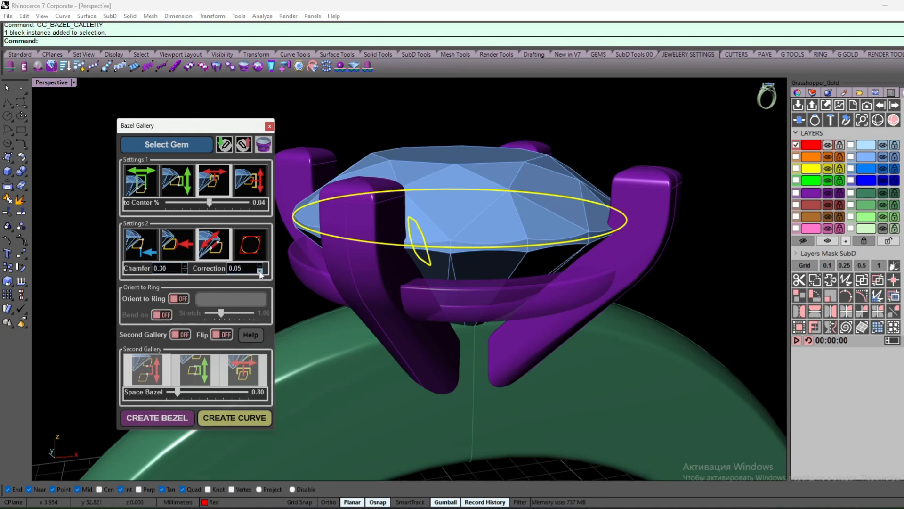
- Set the bezel gallery's Profile Angle to 1.12 and check its tilt between the prongs
left_click(140, 244)
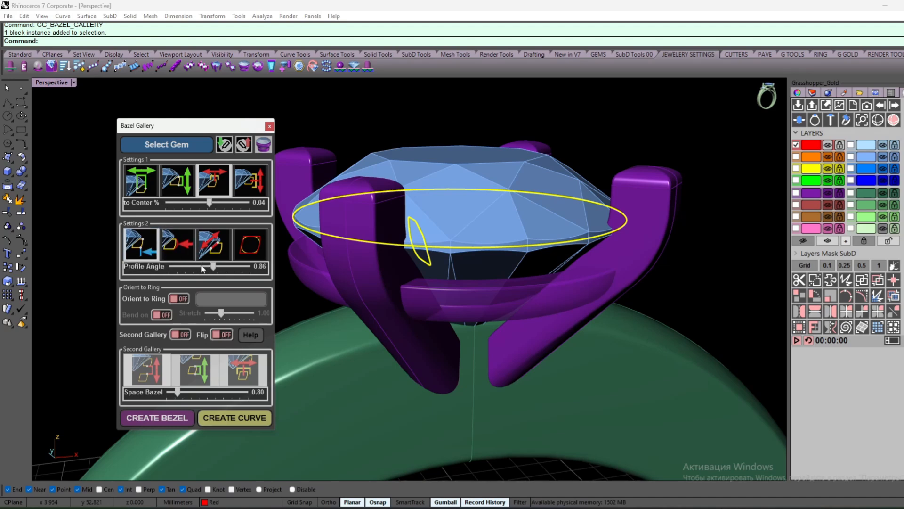
left_click_drag(213, 266, 218, 267)
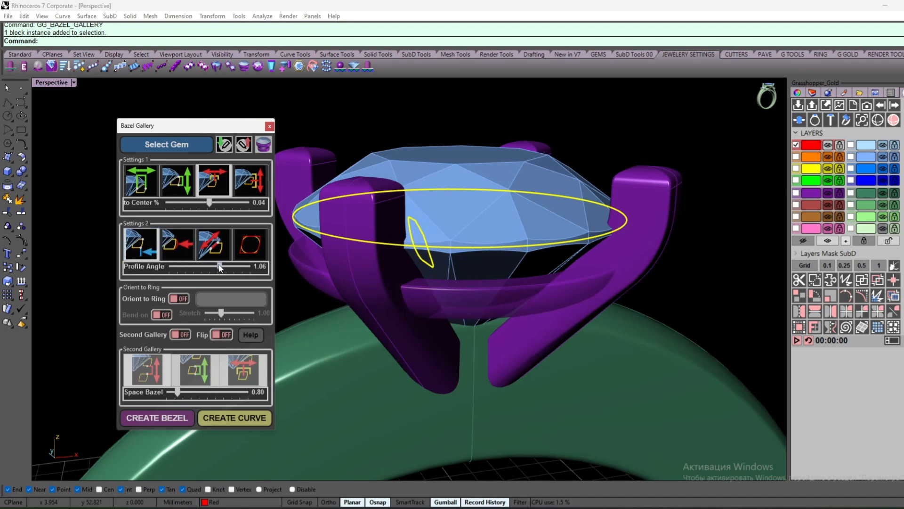
scroll(488, 257, "down", 4)
right_click_drag(489, 257, 387, 247)
scroll(412, 259, "up", 7)
scroll(410, 255, "down", 5)
- Set the bezel gallery's Move Z % to 0.15 and inspect its height under the diamond
left_click(256, 185)
left_click_drag(185, 204, 188, 205)
scroll(652, 207, "down", 10)
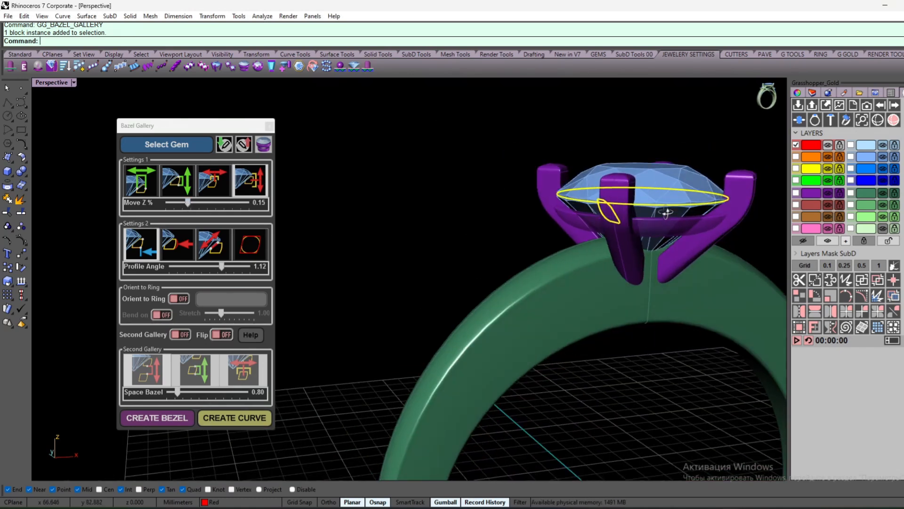
right_click_drag(652, 208, 674, 160)
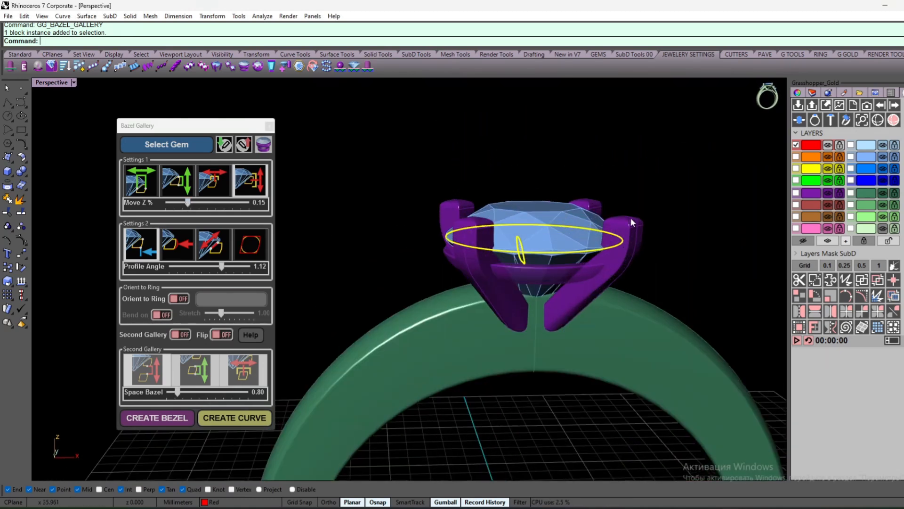
scroll(675, 160, "up", 8)
scroll(678, 161, "down", 8)
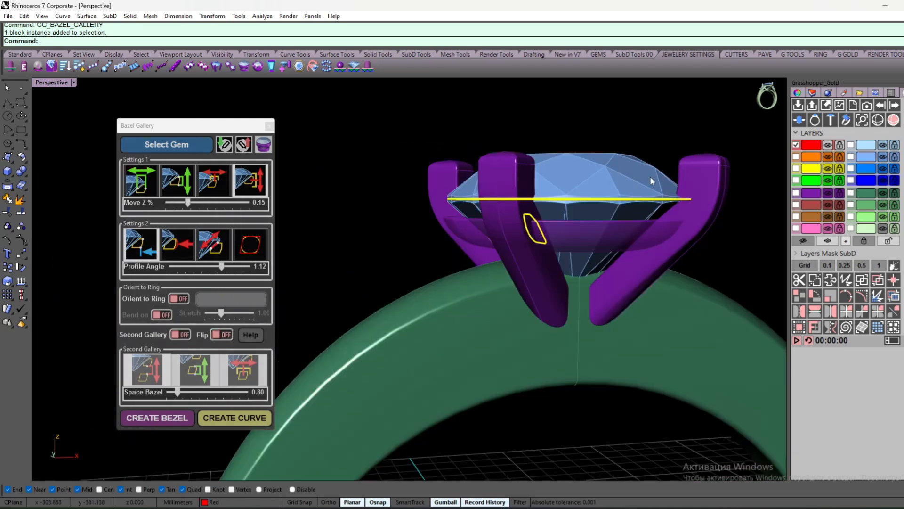
- Set the bezel gallery's Move Z % to 0.05 and inspect the rail where it meets the prongs
scroll(652, 181, "up", 3)
left_click_drag(194, 204, 186, 205)
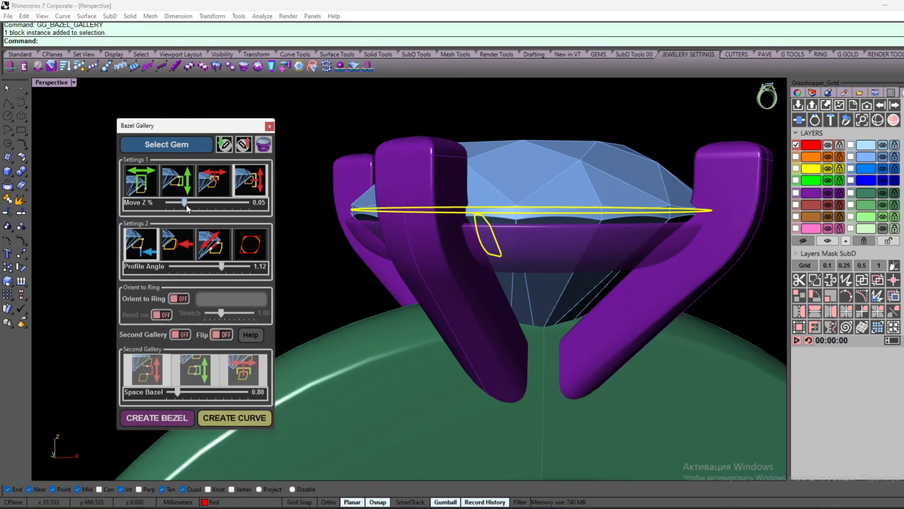
right_click_drag(523, 151, 495, 225)
scroll(492, 236, "down", 5)
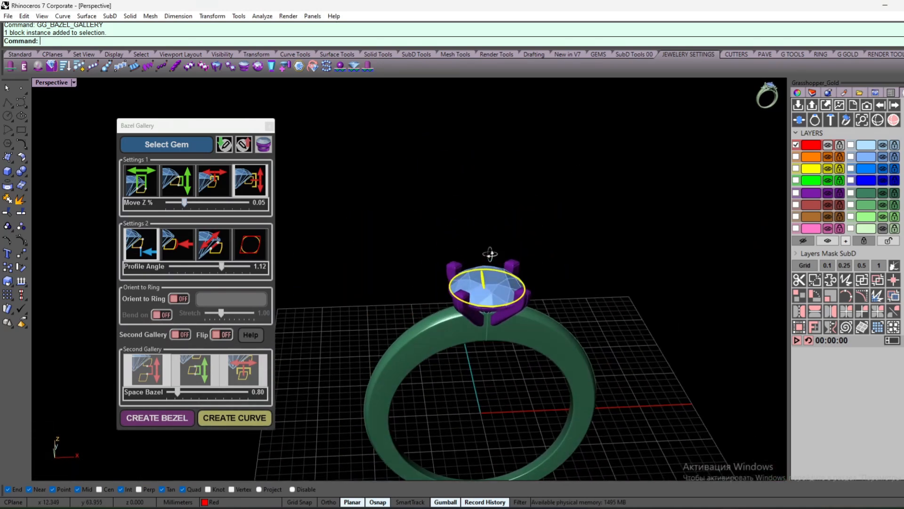
scroll(499, 302, "up", 10)
scroll(510, 297, "down", 6)
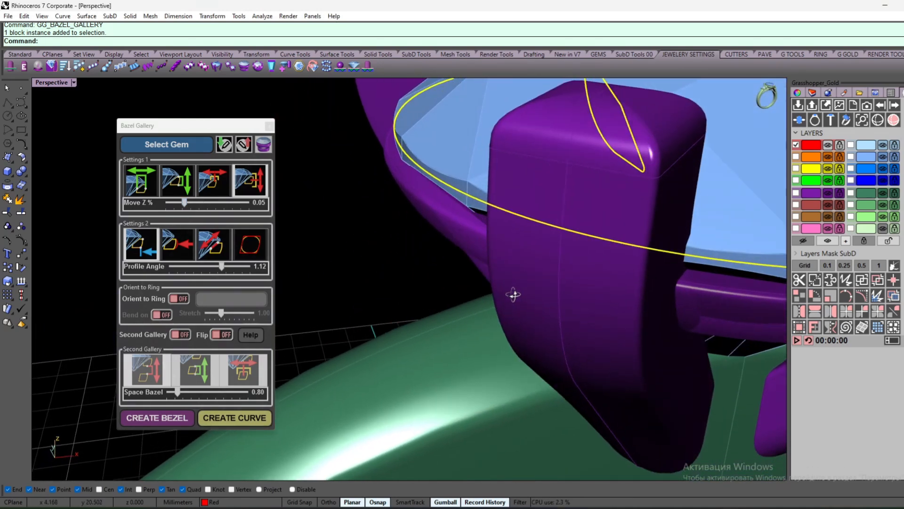
scroll(512, 270, "up", 3)
- Set the bezel gallery's To Center % offset to 0.10 and check it against the prongs
left_click(207, 192)
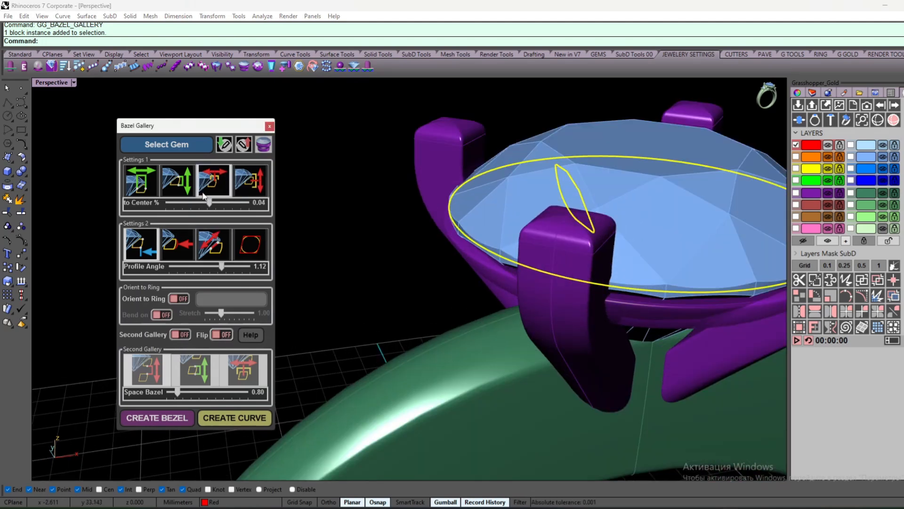
left_click_drag(210, 203, 212, 203)
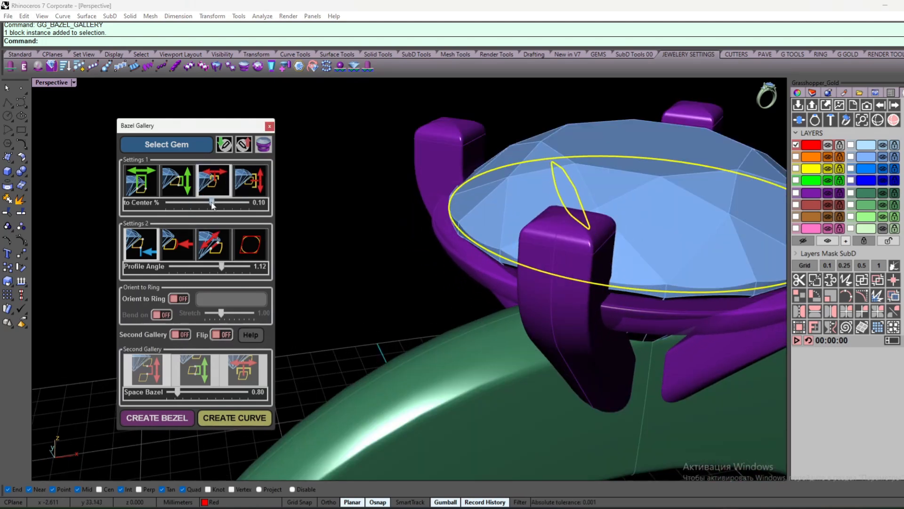
scroll(413, 217, "down", 5)
scroll(415, 207, "up", 6)
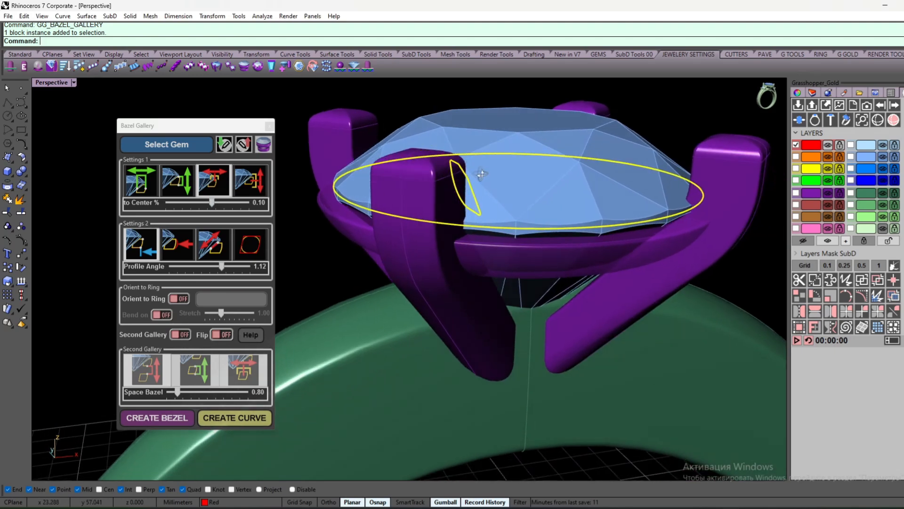
- Set the bezel gallery's Chamfer to 0.00 and its Profile Angle to 0.76
left_click(224, 251)
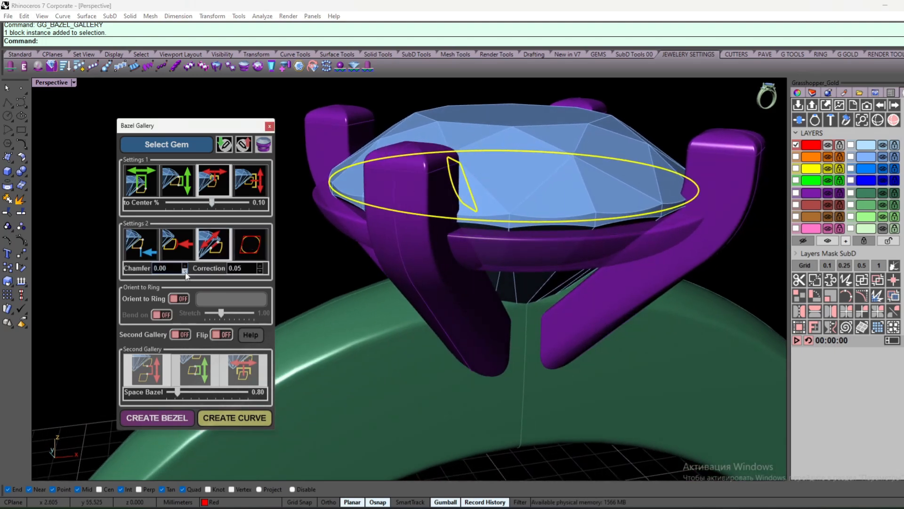
left_click(132, 252)
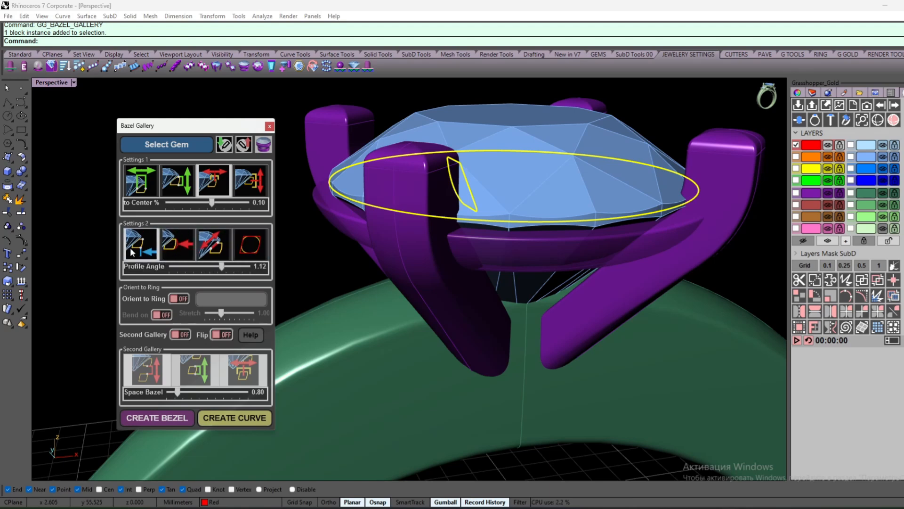
left_click_drag(222, 267, 210, 267)
scroll(454, 259, "down", 5)
scroll(423, 256, "up", 3)
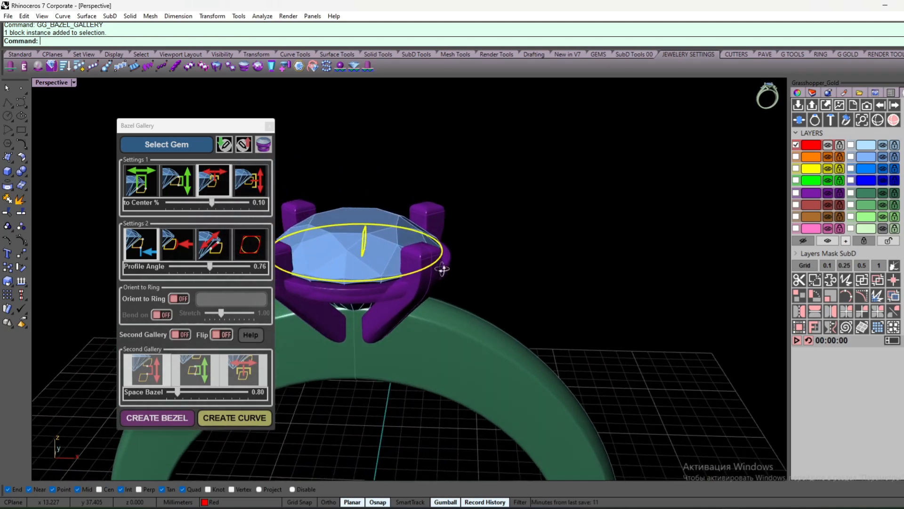
scroll(445, 288, "up", 6)
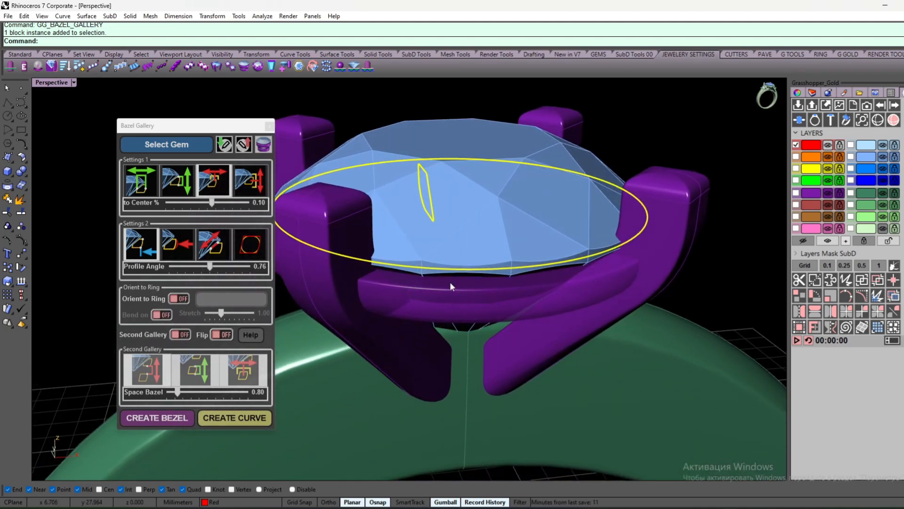
scroll(436, 239, "up", 2)
scroll(436, 238, "down", 4)
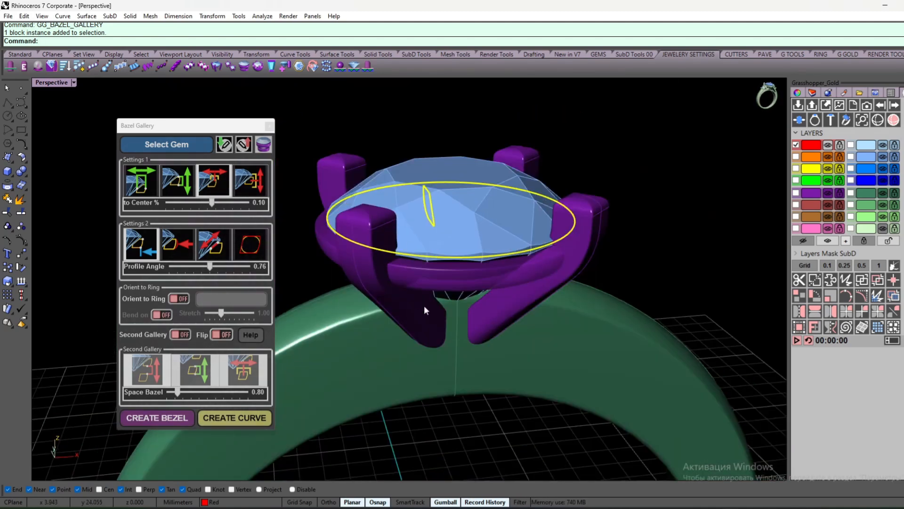
- Create the bezel gallery from the previewed profile, closing the builder, and inspect the rail around the diamond
mouse_move(424, 305)
right_mouse_down()
mouse_move(453, 287)
mouse_move(432, 290)
right_mouse_up()
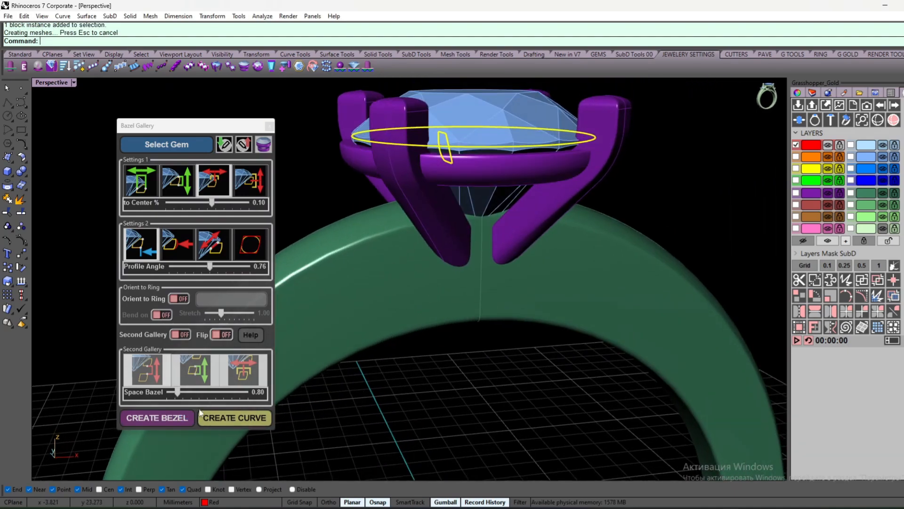
left_click(273, 142)
right_click_drag(317, 144, 439, 178)
scroll(439, 179, "up", 5)
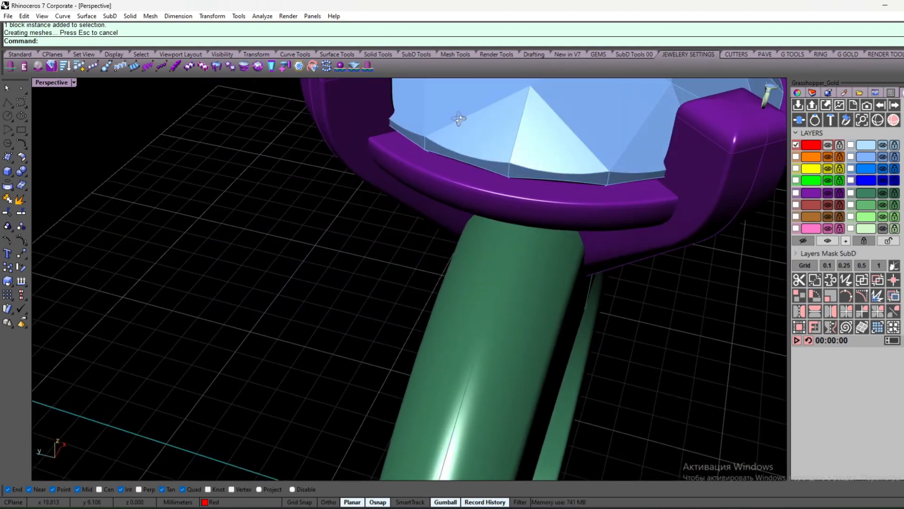
scroll(460, 134, "down", 5)
right_click_drag(459, 134, 410, 158)
scroll(411, 158, "up", 5)
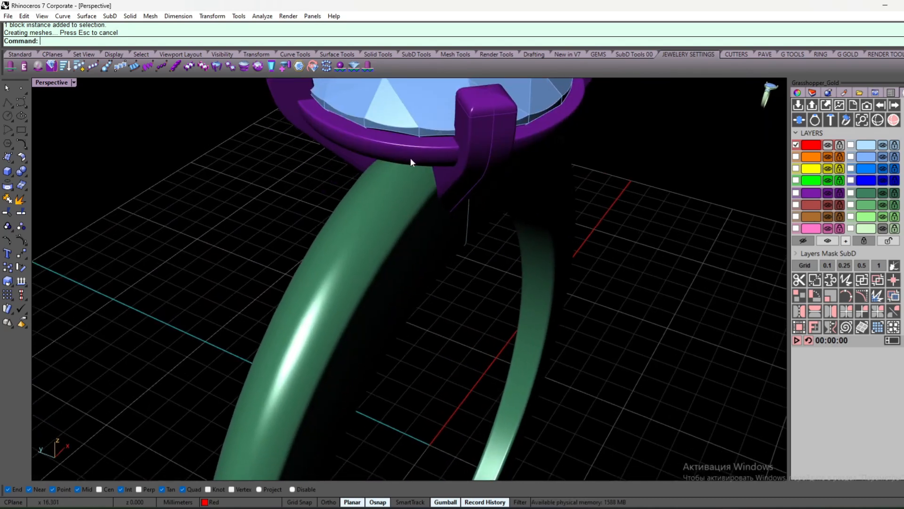
scroll(338, 113, "down", 5)
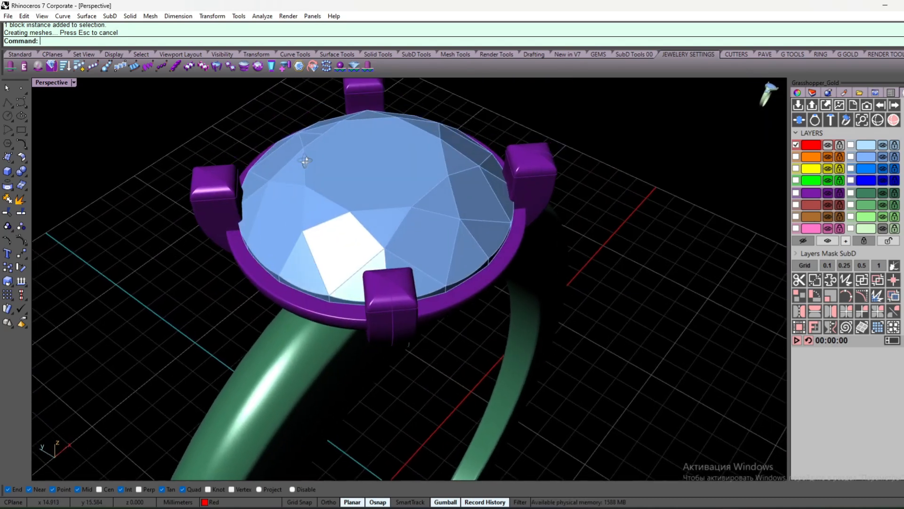
scroll(319, 153, "up", 5)
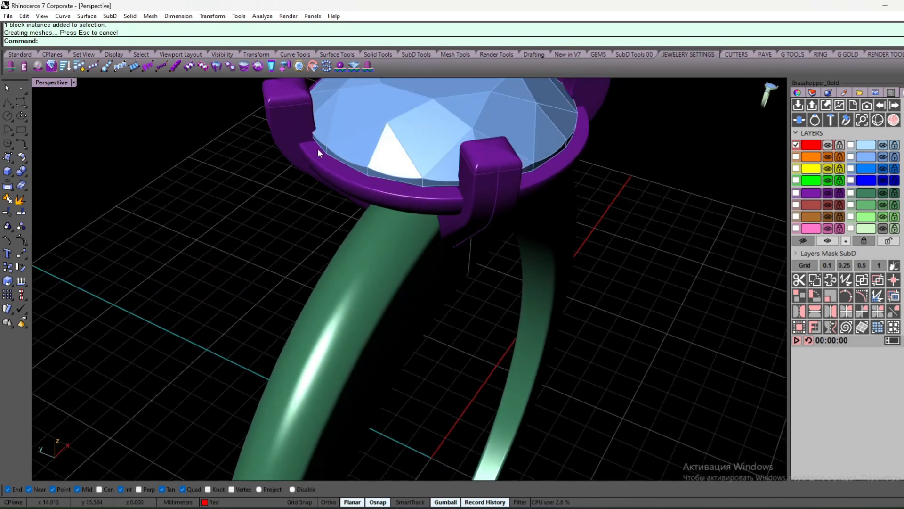
- Place two 1 mm round stones on the shank's outer centre line, starting just below the head with a 0.15 offset
left_click(354, 66)
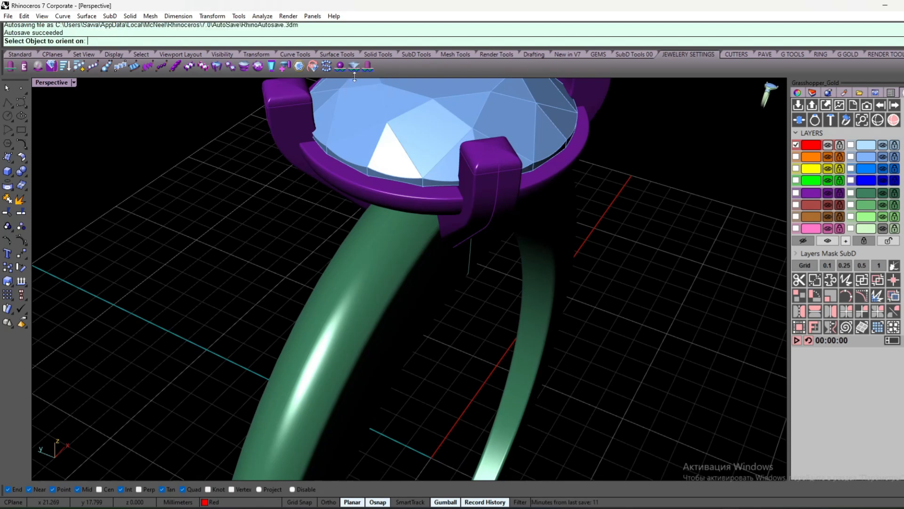
left_click(372, 238)
scroll(392, 259, "down", 5)
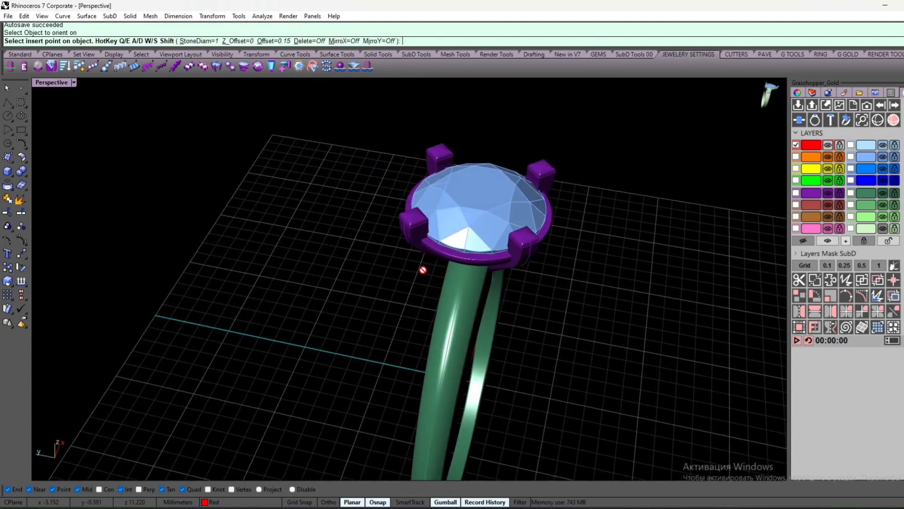
scroll(424, 269, "up", 5)
scroll(459, 274, "up", 4)
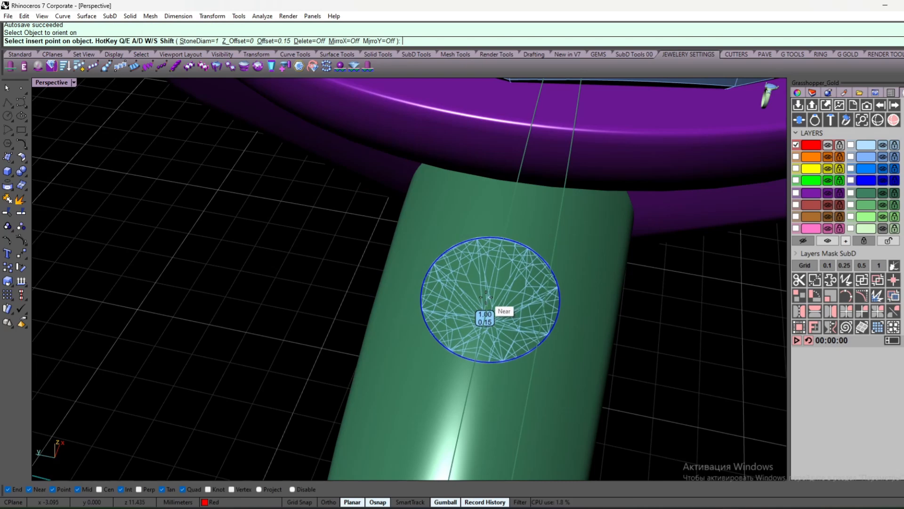
left_click(488, 300)
scroll(488, 302, "down", 4)
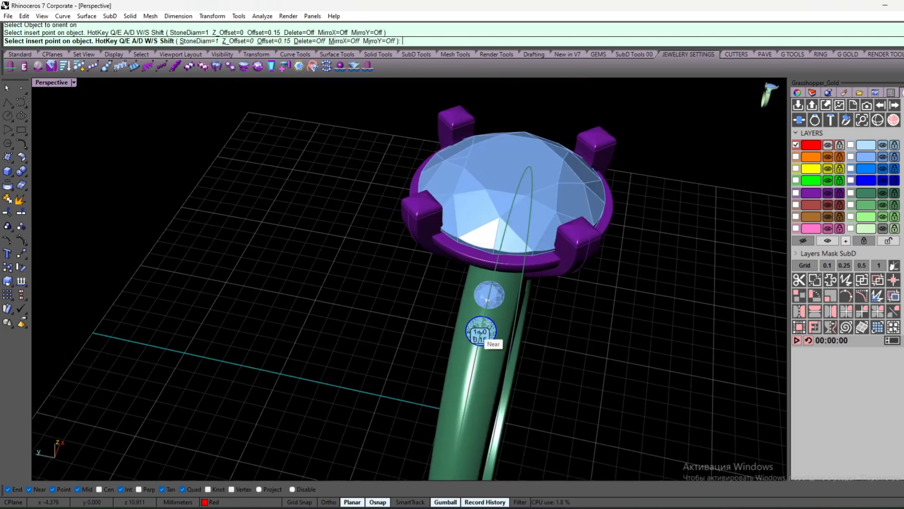
scroll(478, 344, "up", 4)
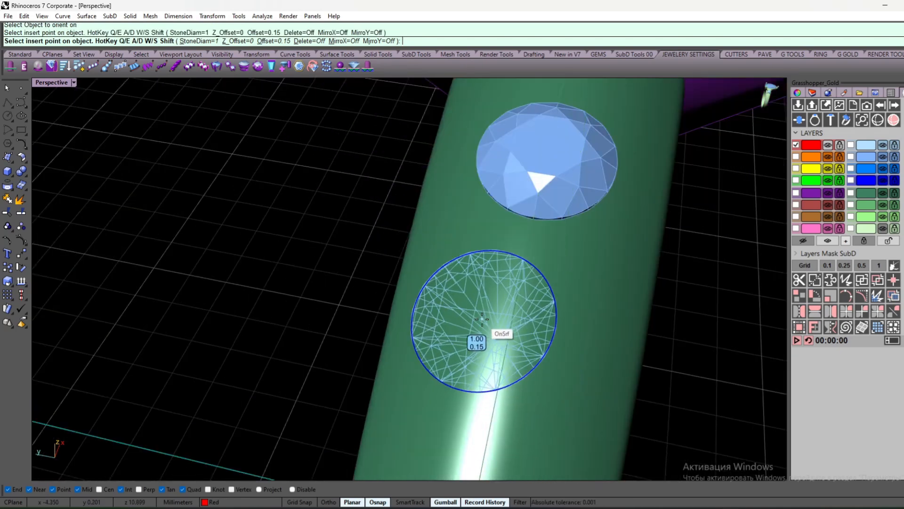
left_click(515, 309)
- Add three more 1 mm stones in line down the shank, spaced roughly 0.15 to 0.2 apart
scroll(518, 314, "down", 4)
scroll(518, 320, "up", 4)
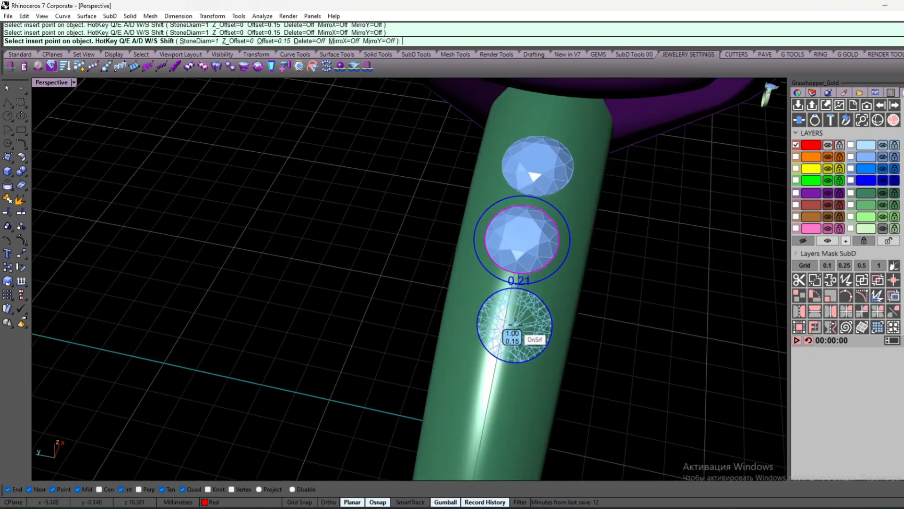
left_click(509, 329)
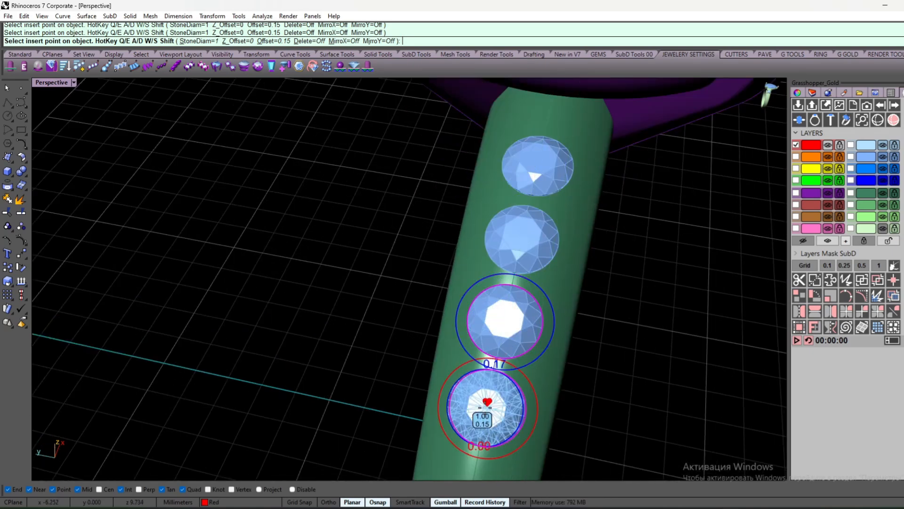
scroll(492, 400, "down", 4)
scroll(494, 375, "up", 5)
scroll(494, 374, "down", 2)
scroll(494, 362, "up", 2)
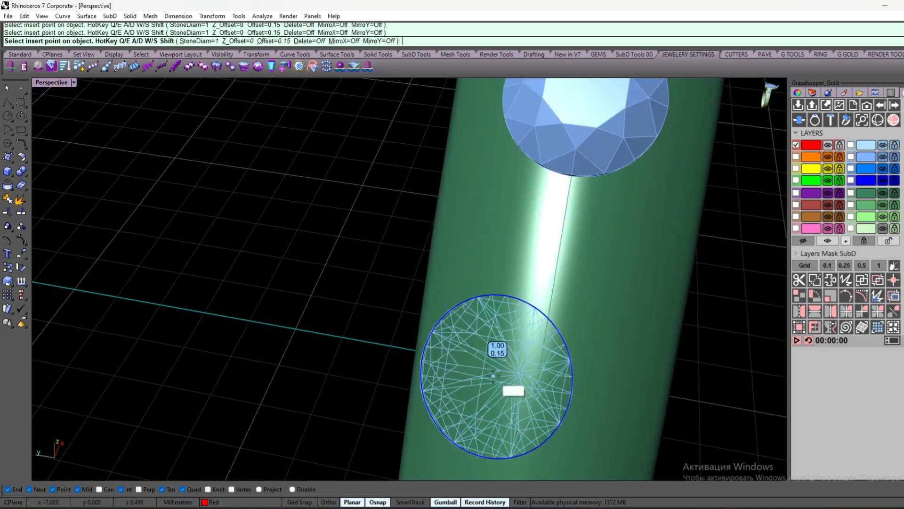
left_click(551, 286)
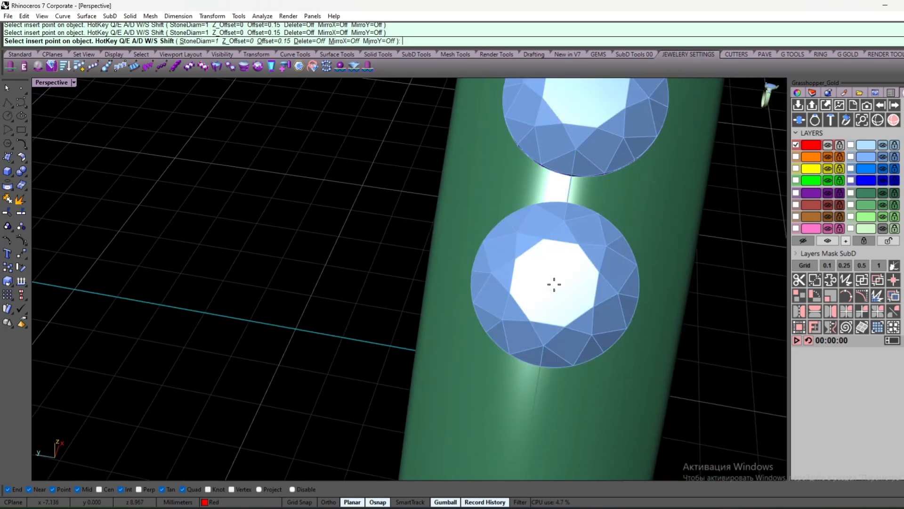
- Extend the row down the shoulder with three further 1 mm stones to complete eight along the shank
scroll(525, 306, "down", 4)
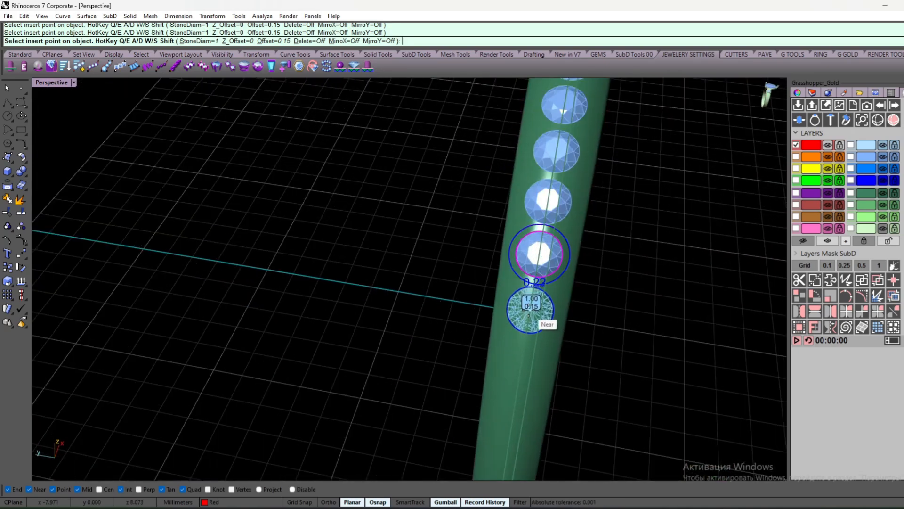
scroll(516, 357, "up", 3)
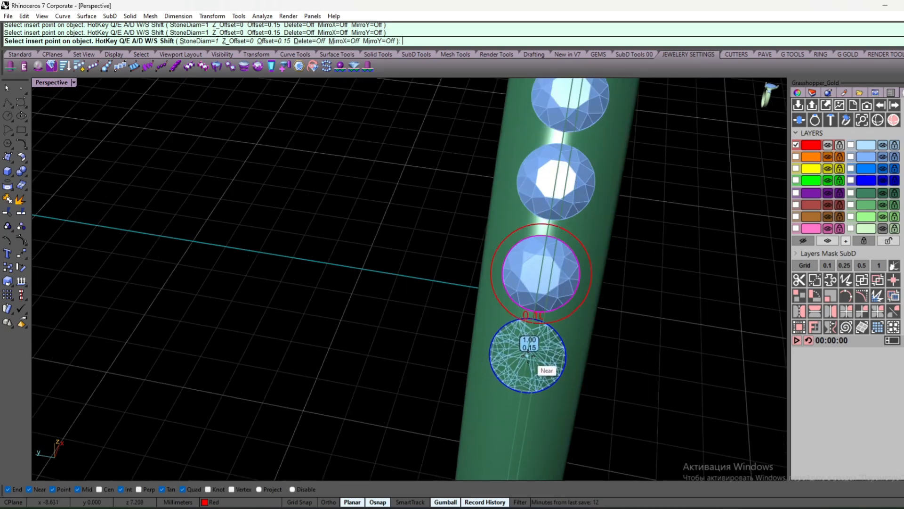
scroll(526, 354, "down", 3)
right_click_drag(540, 252, 551, 222)
scroll(396, 242, "up", 4)
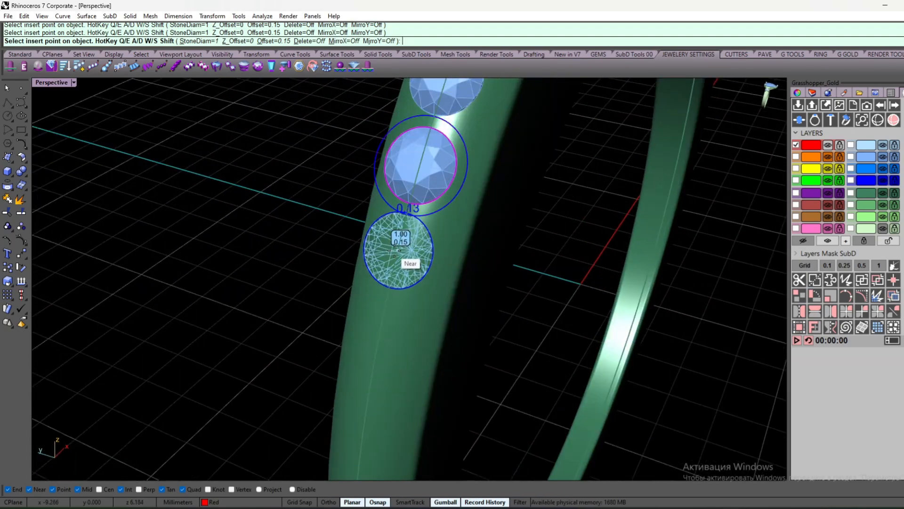
- Place a 1 mm stone on the shank's flat side face, beside the foot of the prong
scroll(501, 216, "down", 10)
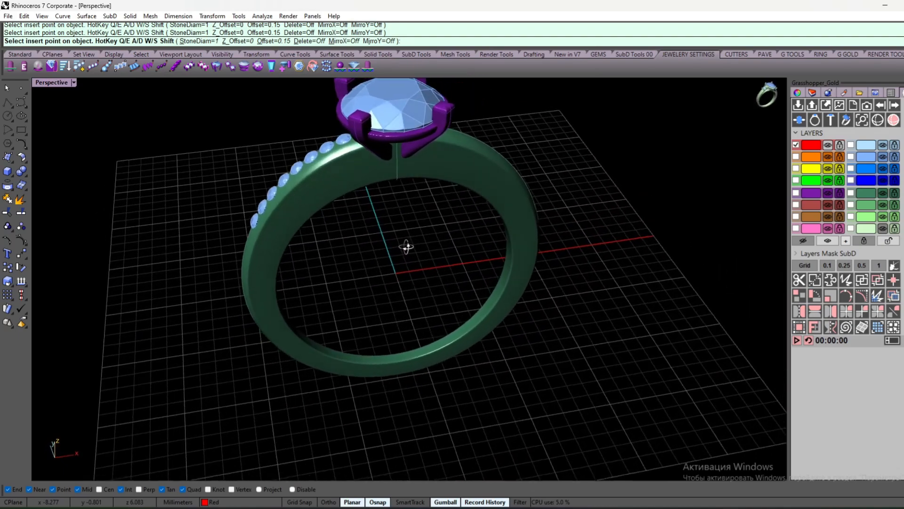
right_click_drag(406, 247, 347, 228)
scroll(339, 214, "up", 2)
scroll(339, 214, "up", 5)
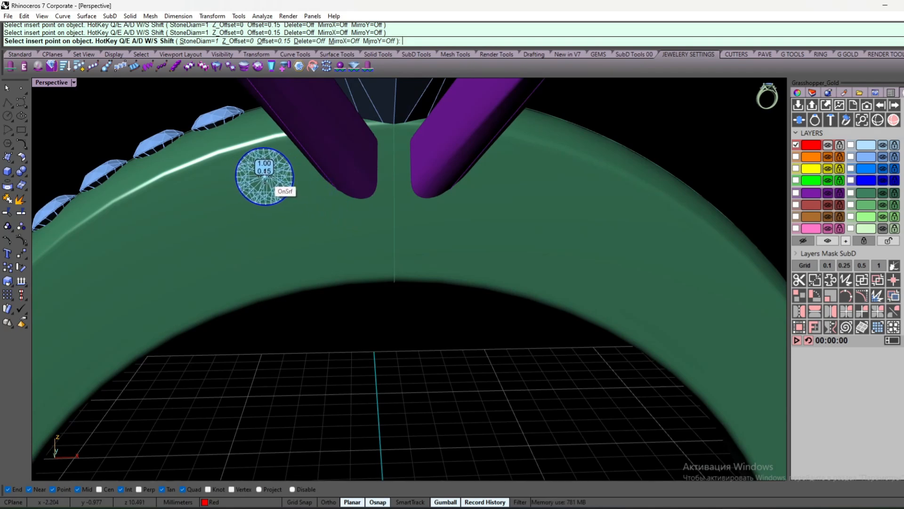
left_click(265, 179)
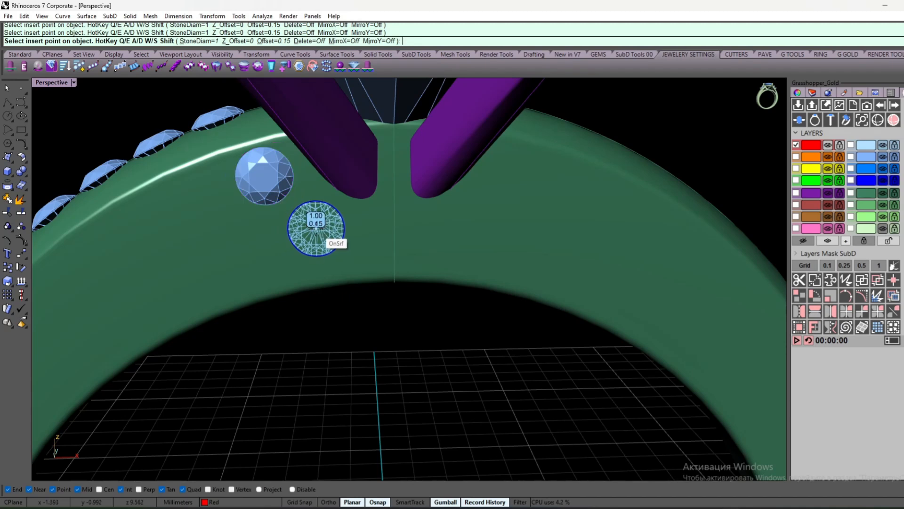
- Set the stone diameter to 1.2 and place two stones below the prongs on the side face, one centred, ending the placement
key("w")
key("w")
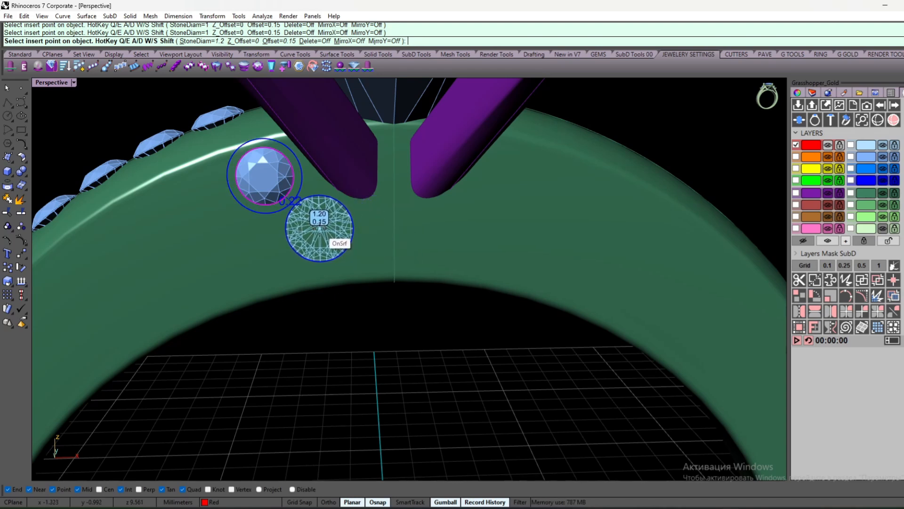
left_click(320, 228)
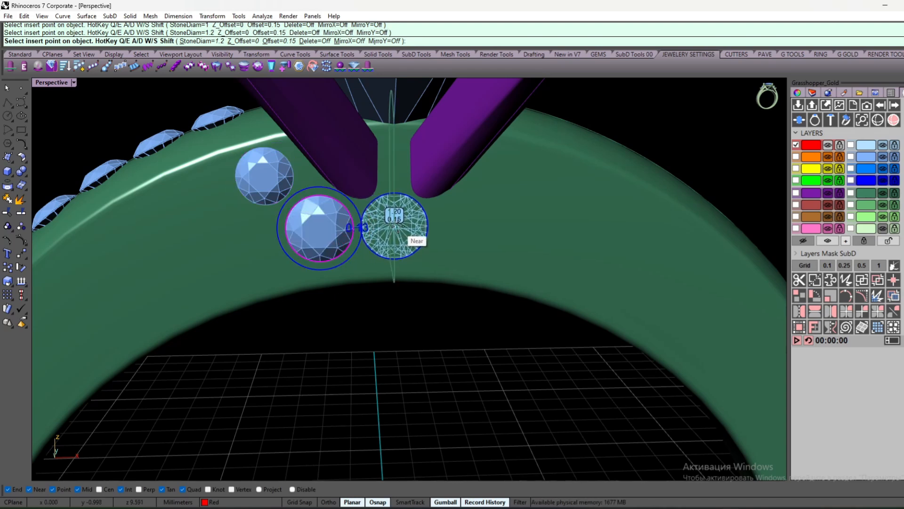
right_click_drag(407, 228, 394, 226)
scroll(338, 214, "up", 5)
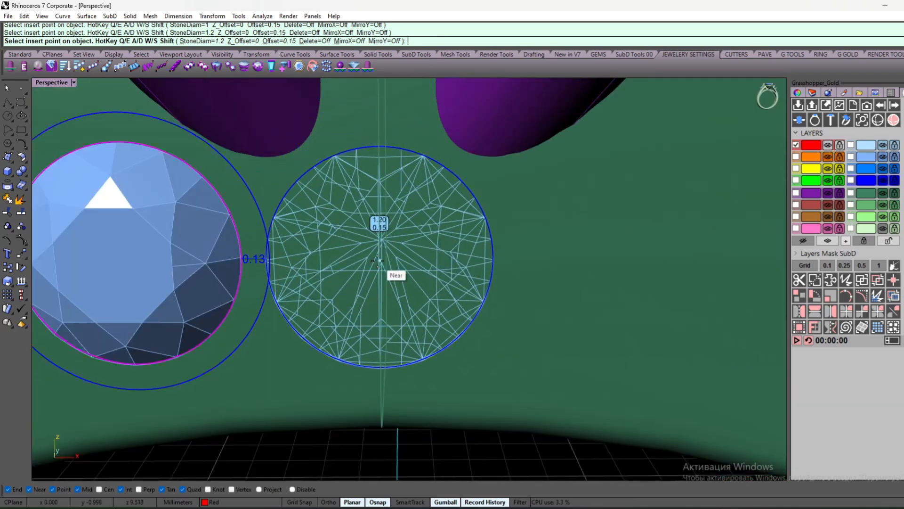
scroll(377, 222, "down", 5)
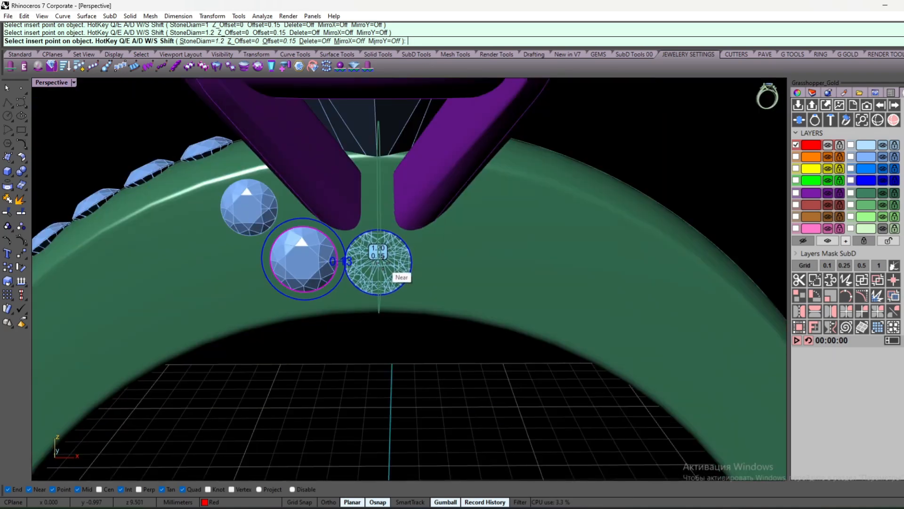
left_click(379, 261)
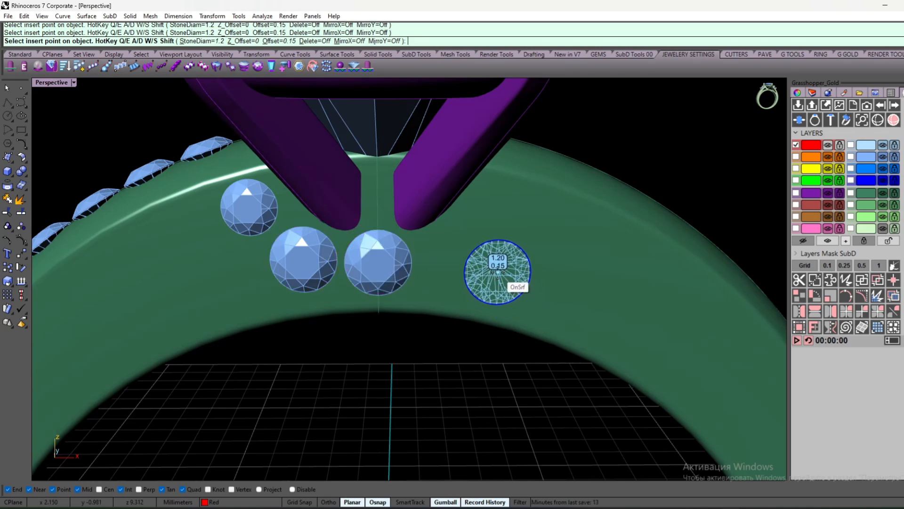
right_click(498, 276)
- Examine the stones along the shoulder and on the side face from several angles
scroll(471, 256, "down", 6)
right_click_drag(471, 256, 409, 253)
scroll(439, 245, "down", 6)
scroll(434, 293, "up", 5)
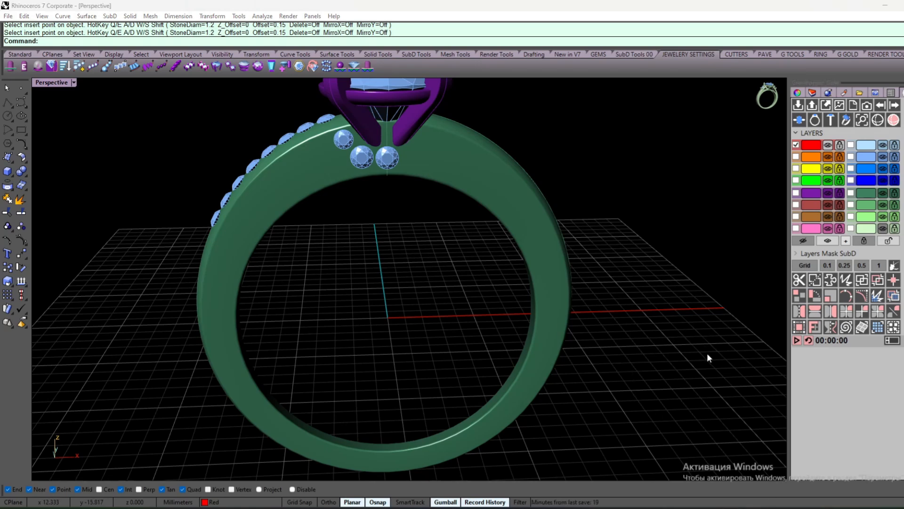
left_click(663, 168)
right_click_drag(469, 184, 440, 214)
scroll(398, 199, "up", 5)
scroll(423, 203, "down", 6)
scroll(431, 221, "up", 4)
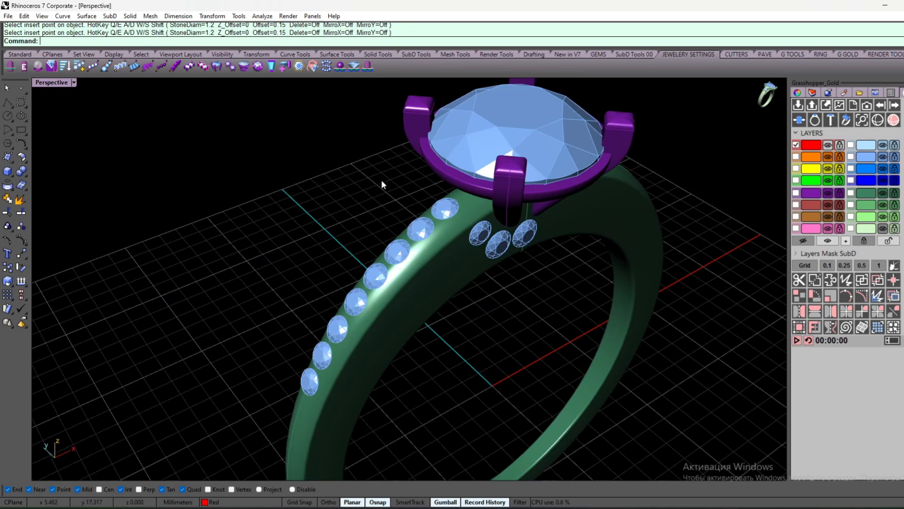
- Mirror only the eight shoulder stones through the origin onto the opposite shoulder, leaving out the centre diamond and side stones
left_click(871, 148)
left_click(871, 165)
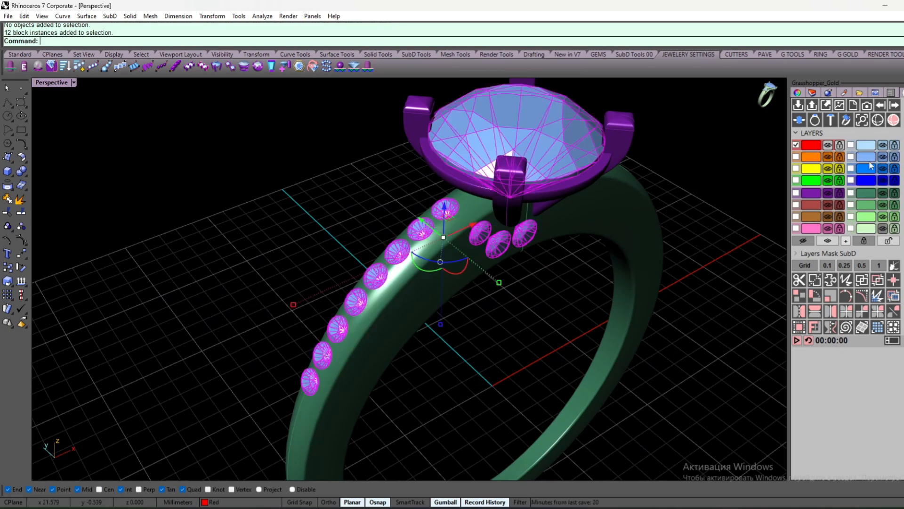
left_click(560, 143, "ctrl")
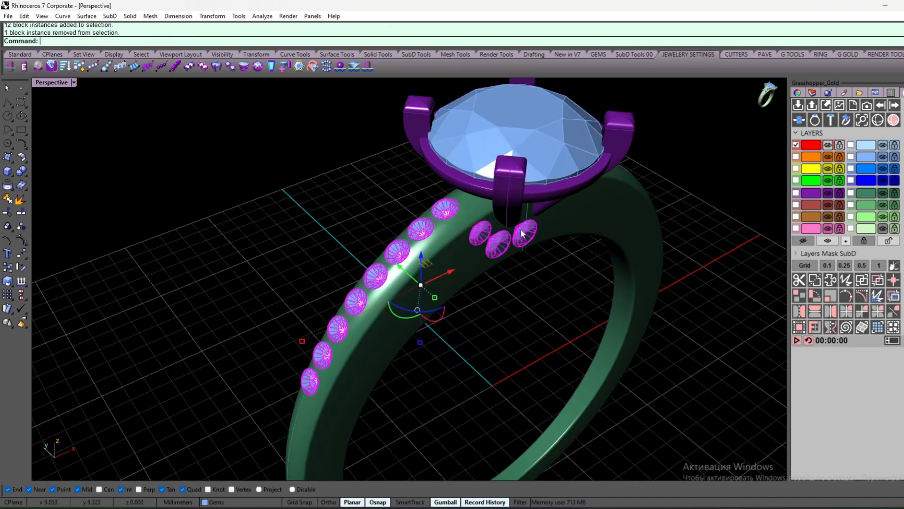
left_click(521, 228, "ctrl")
left_click(501, 239, "ctrl")
left_click(483, 235, "ctrl")
scroll(573, 233, "down", 6)
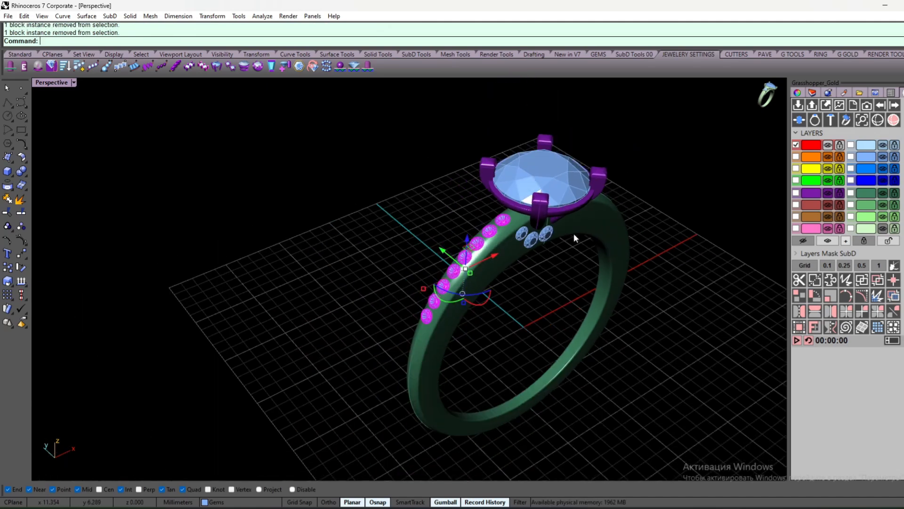
middle_click(487, 291)
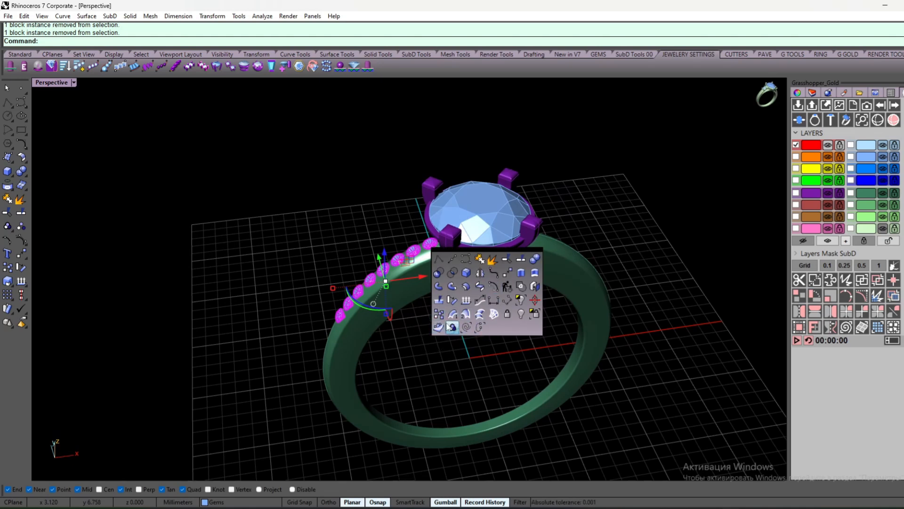
left_click(479, 272)
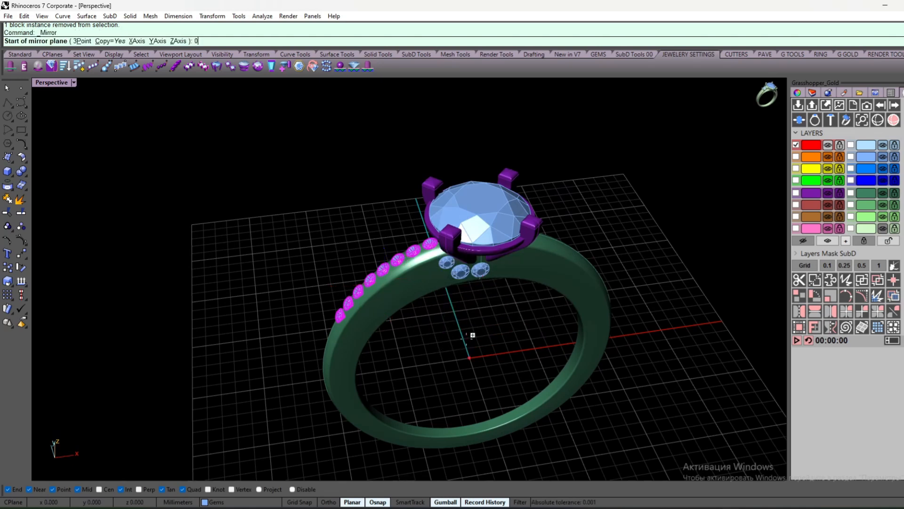
type("0")
key("Return")
left_click(477, 365)
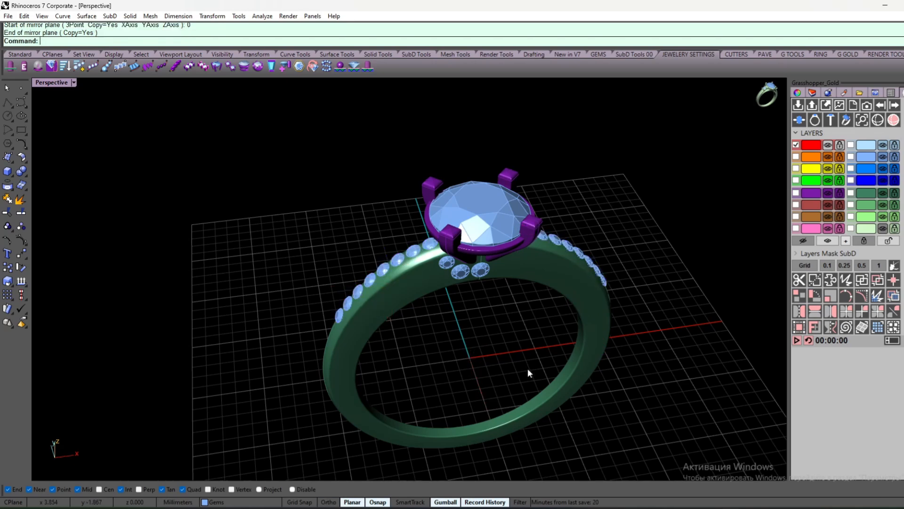
- Mirror the two off-centre side-face stones through the origin to the other side of the centred stone
right_click_drag(527, 368, 520, 280)
scroll(445, 231, "up", 5)
right_click_drag(445, 188, 446, 243)
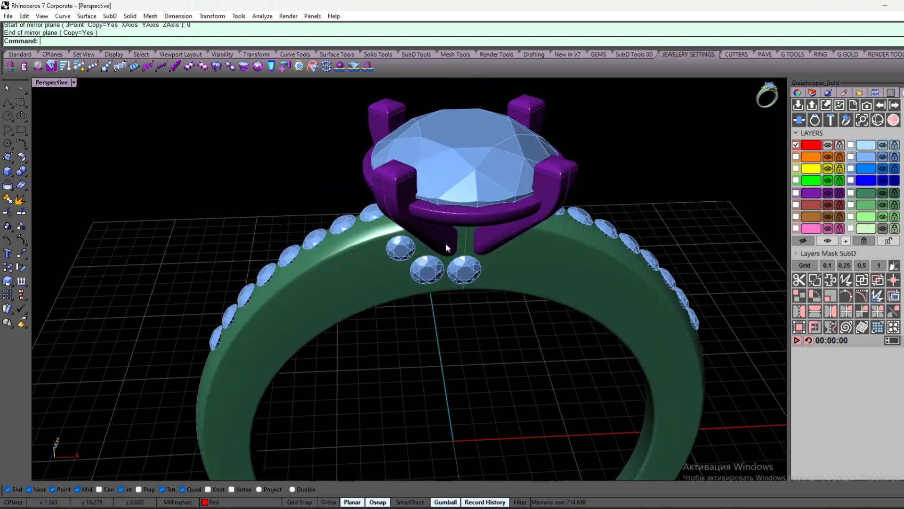
left_click(427, 270)
left_click(400, 247, "shift")
middle_click(433, 323)
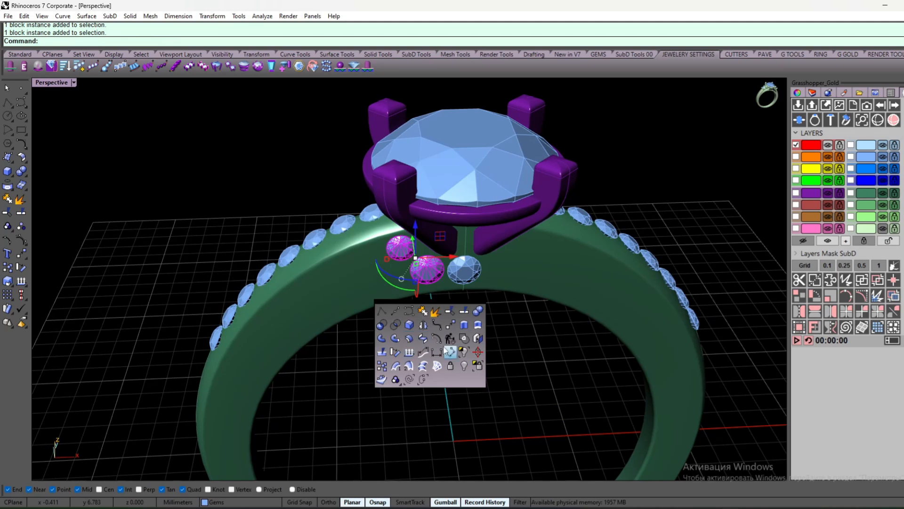
left_click(423, 325)
key("Return")
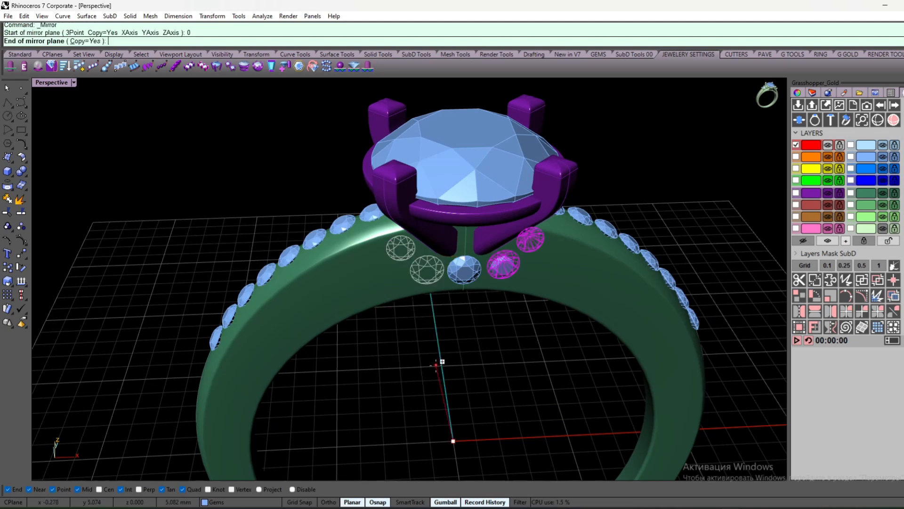
left_click(476, 338)
- Mirror all five side-face stones through the origin onto the opposite face of the shank, using Ortho to align the mirror plane
left_click(465, 271, "shift")
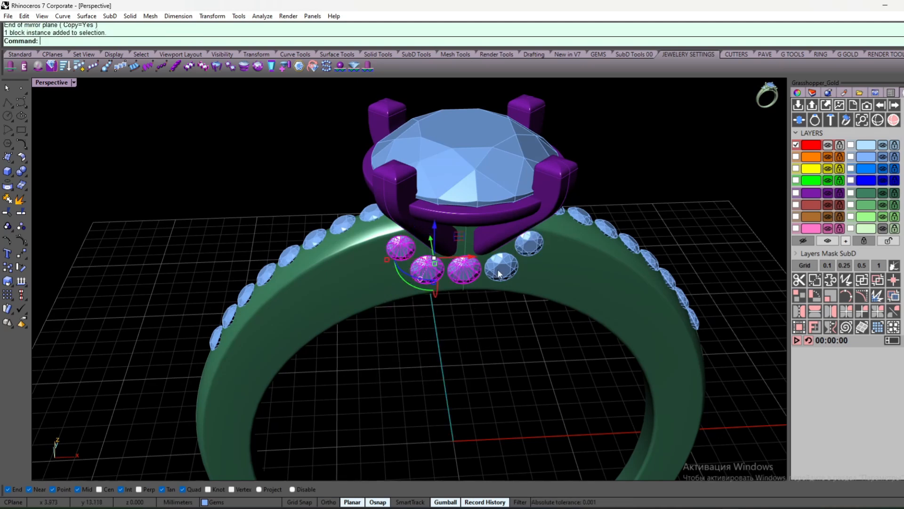
left_click(500, 268, "shift")
left_click(528, 246, "shift")
scroll(479, 271, "down", 8)
right_click_drag(475, 281, 539, 315)
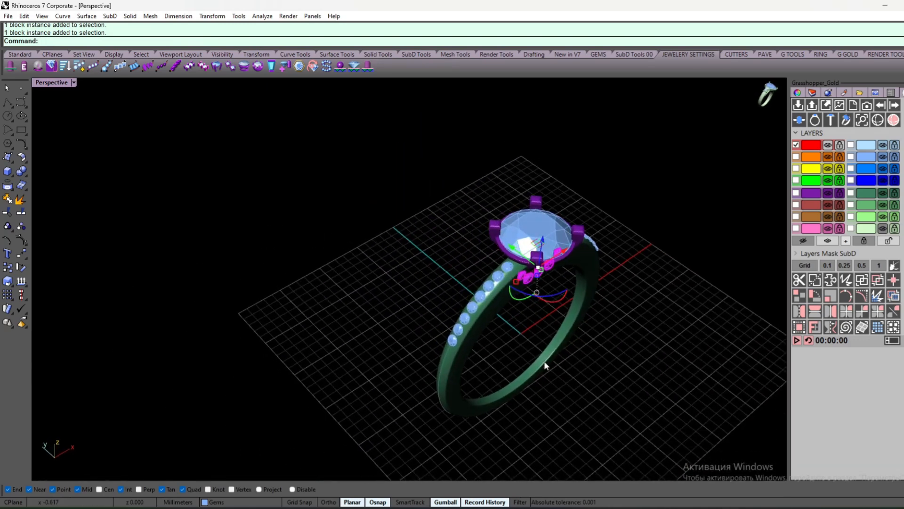
right_click(521, 347)
key("Return")
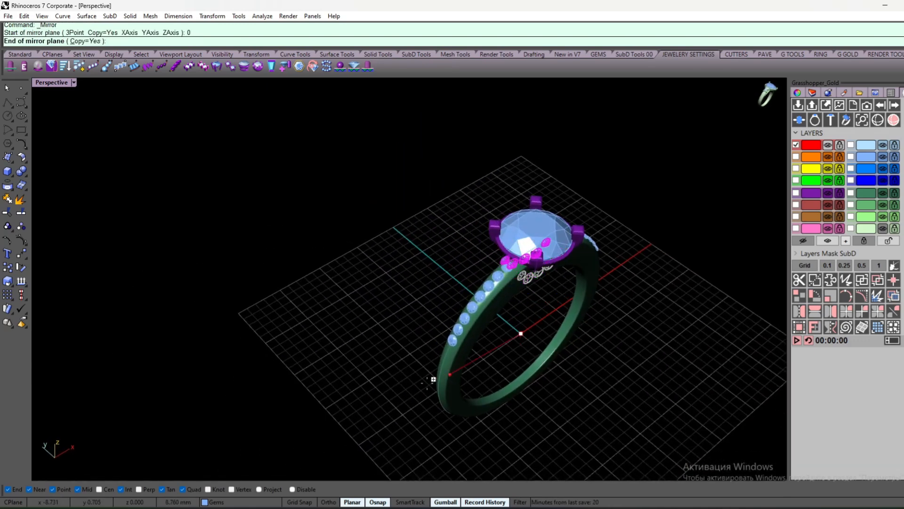
key("F8")
left_click(411, 408)
key("F8")
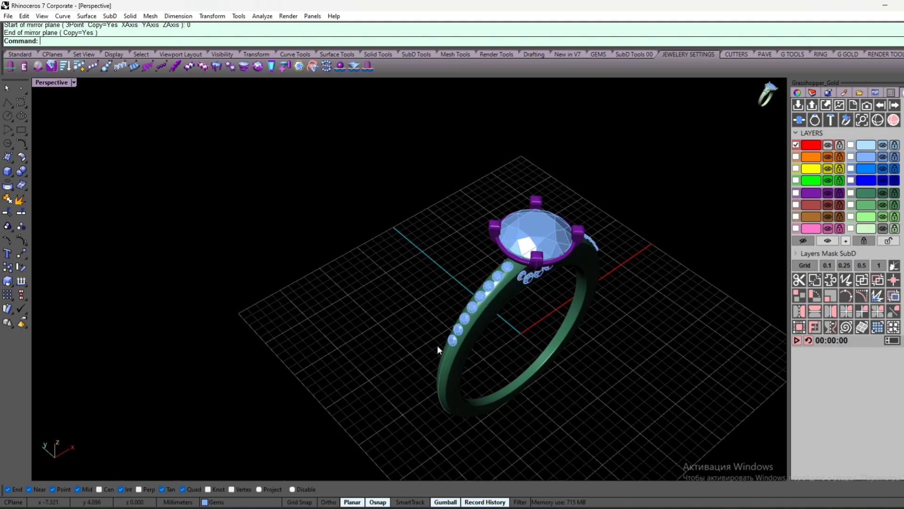
- Examine the mirrored stones on both shoulders and side faces from several angles
right_click_drag(437, 345, 504, 222)
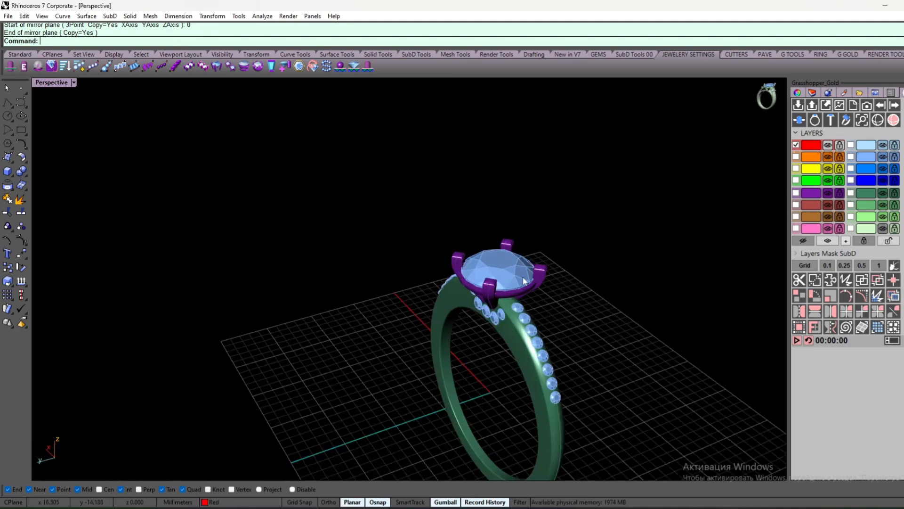
right_click_drag(536, 258, 459, 334)
scroll(543, 304, "down", 4)
scroll(453, 348, "up", 7)
right_click_drag(542, 305, 443, 335)
scroll(426, 309, "down", 7)
scroll(426, 309, "up", 7)
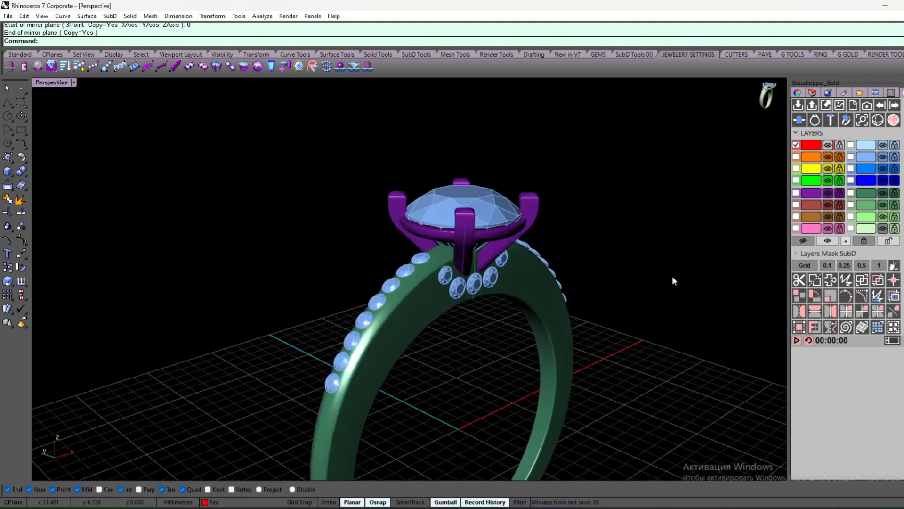
- Select all the stones on the Gems layer and open the Gems Cutters tool
left_click(869, 160)
right_click_drag(621, 291, 545, 321)
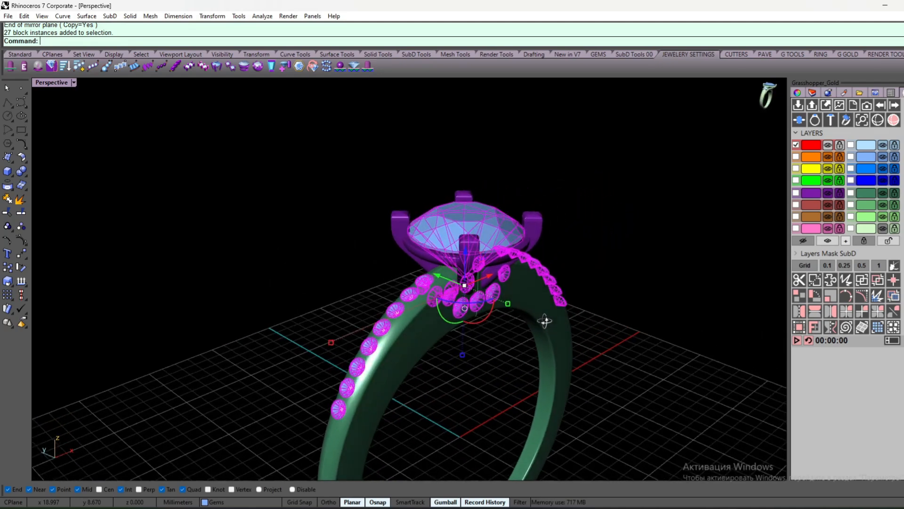
left_click(748, 55)
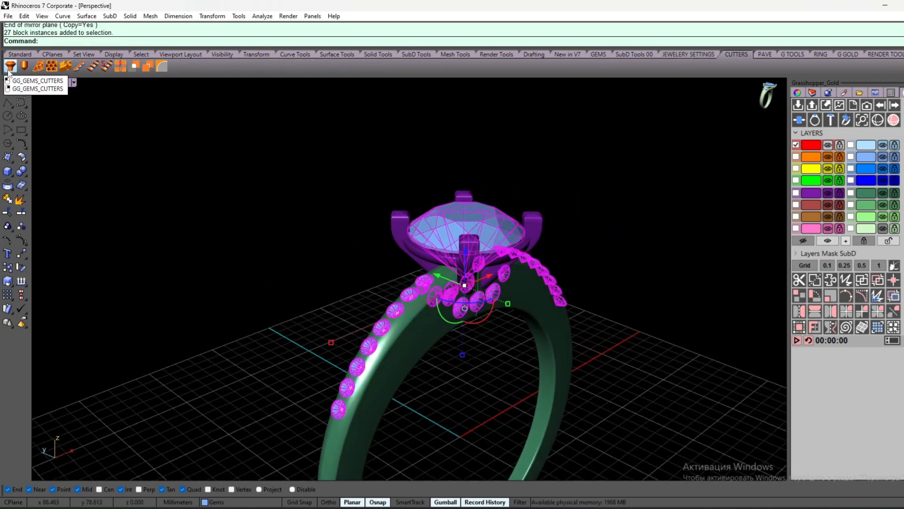
left_click(9, 69)
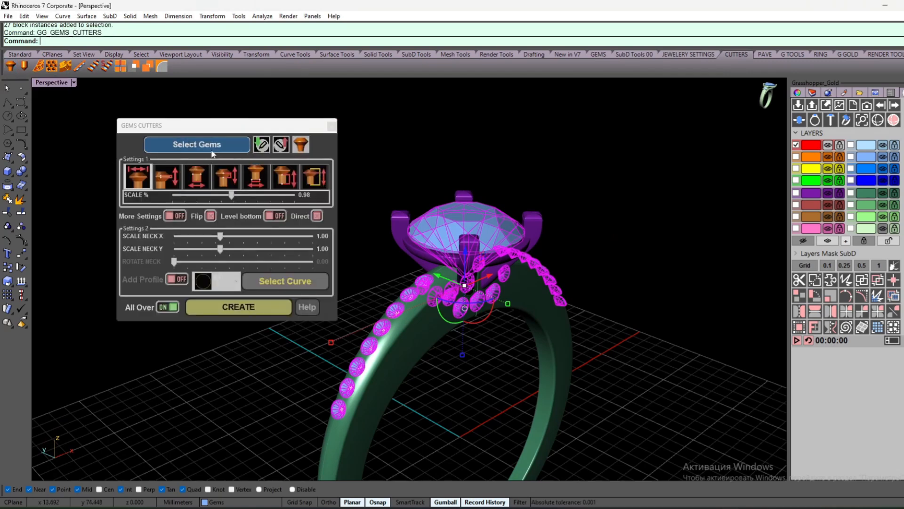
left_click(211, 145)
left_click(454, 246, "ctrl")
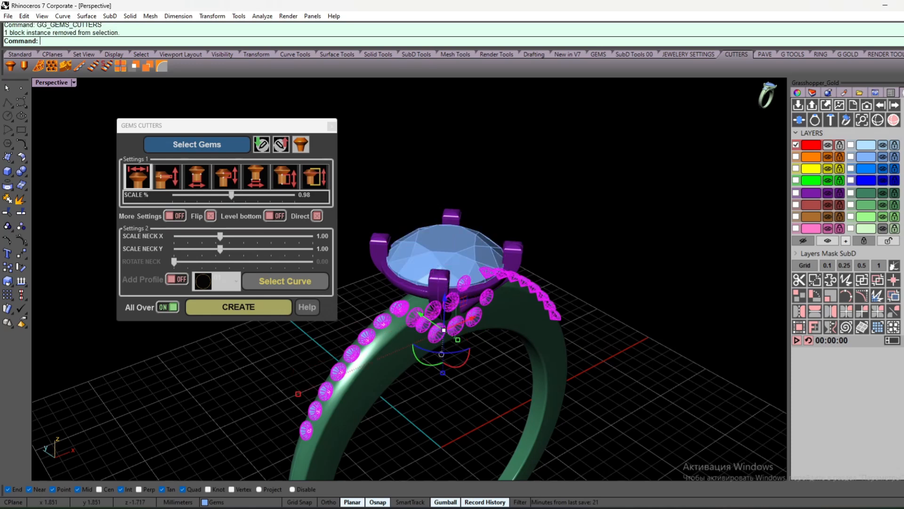
right_click_drag(464, 246, 431, 235)
left_click(217, 302)
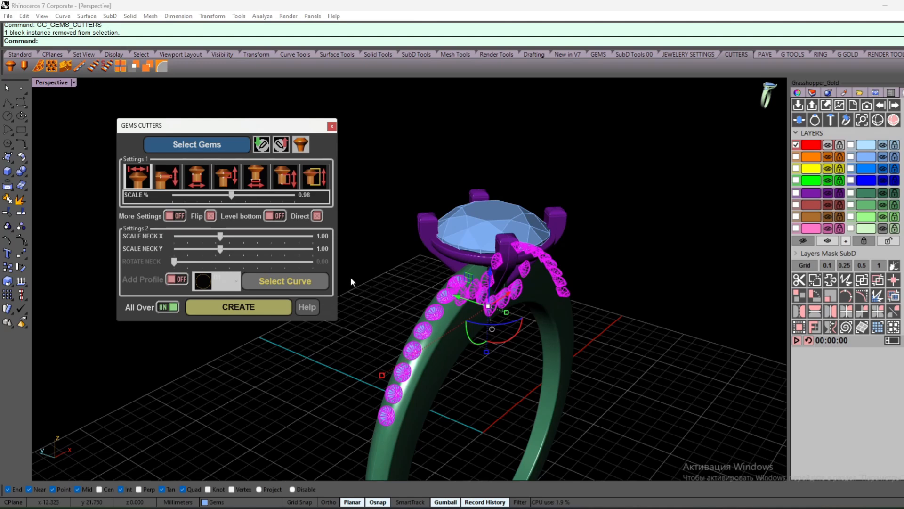
left_click(382, 289)
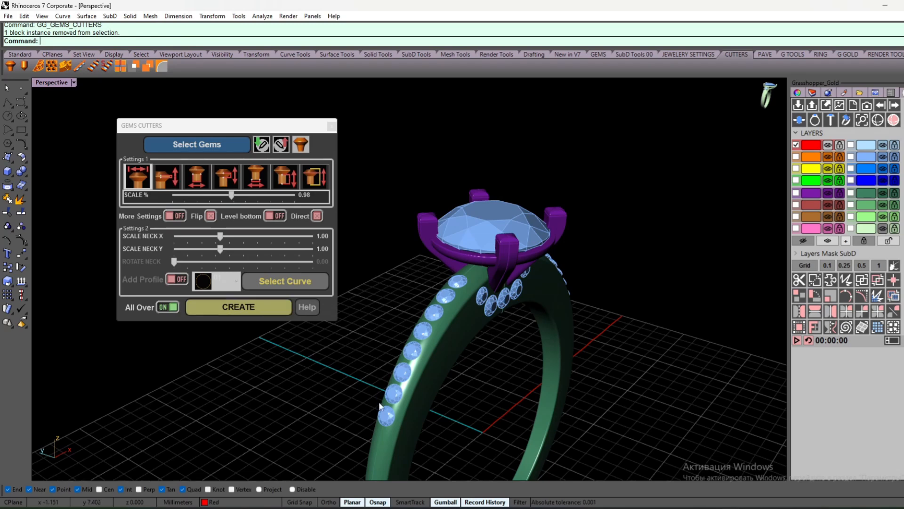
- Create gem cutters for all the small shoulder and side-face stones, leaving out the centre diamond
left_click(866, 158)
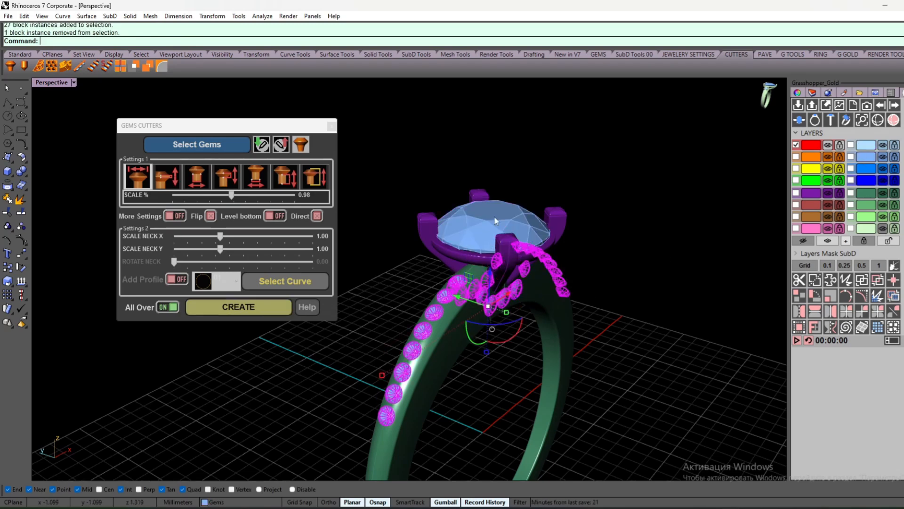
left_click(224, 146)
left_click(418, 153)
right_click_drag(418, 153, 564, 278)
scroll(610, 273, "up", 5)
scroll(641, 242, "up", 4)
scroll(604, 213, "down", 4)
scroll(584, 272, "up", 5)
scroll(476, 286, "down", 3)
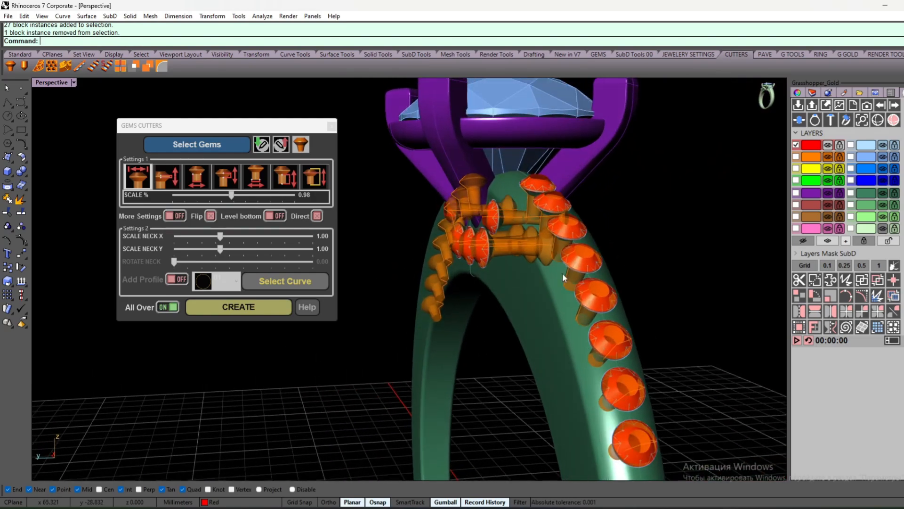
left_click(273, 313)
right_click_drag(326, 129, 481, 307)
- Start a Boolean difference with the shank as the body to subtract from
scroll(475, 284, "up", 3)
scroll(479, 282, "up", 3)
scroll(479, 282, "down", 3)
middle_click(395, 328)
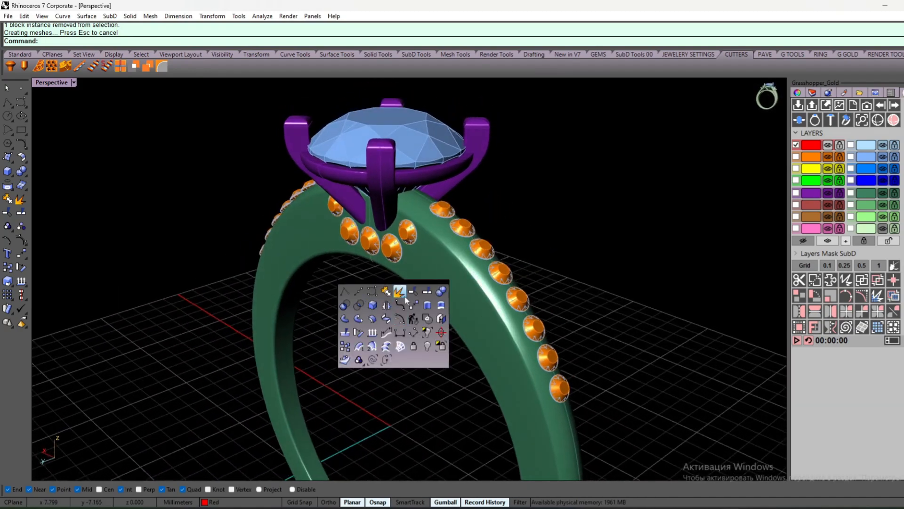
left_click(345, 306)
left_click(465, 228)
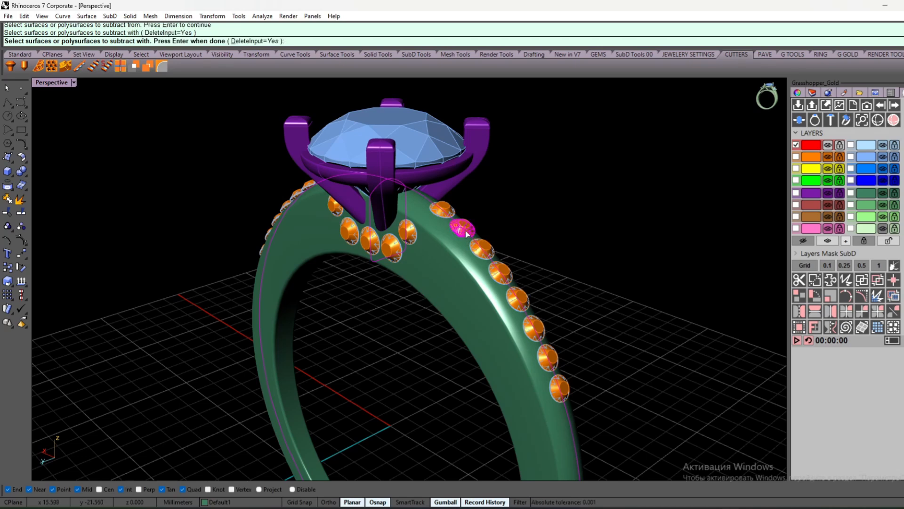
scroll(465, 233, "up", 5)
left_click(477, 226, "ctrl")
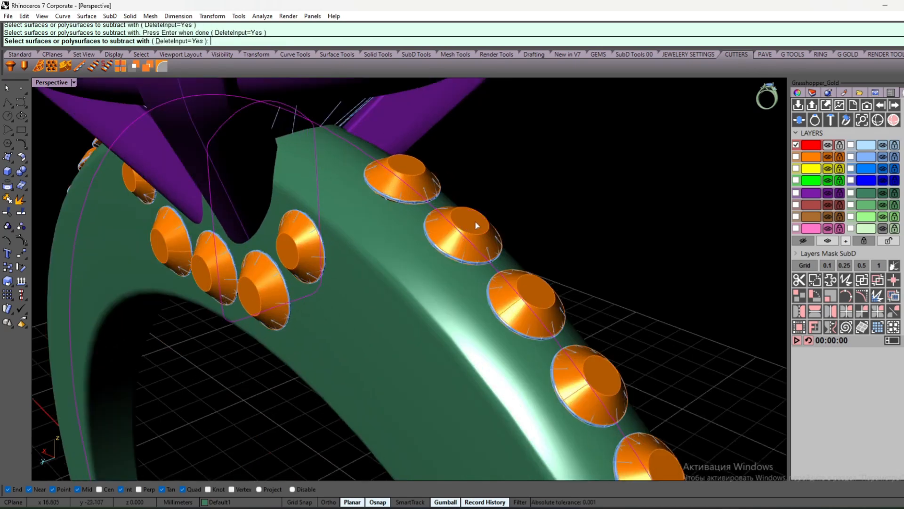
left_click(516, 283)
scroll(469, 219, "down", 3)
left_click(292, 246)
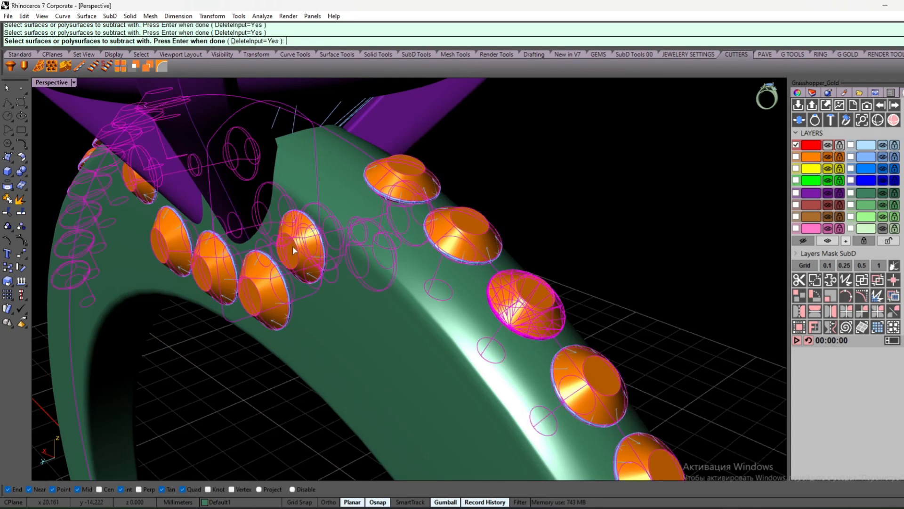
right_click_drag(384, 262, 443, 273)
scroll(453, 287, "up", 8)
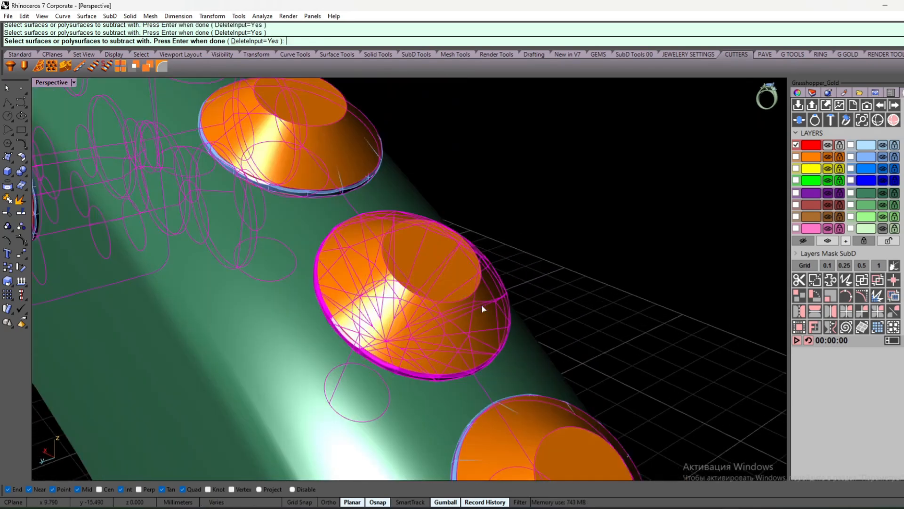
left_click(485, 309, "ctrl")
left_click(487, 312, "ctrl")
scroll(423, 298, "down", 5)
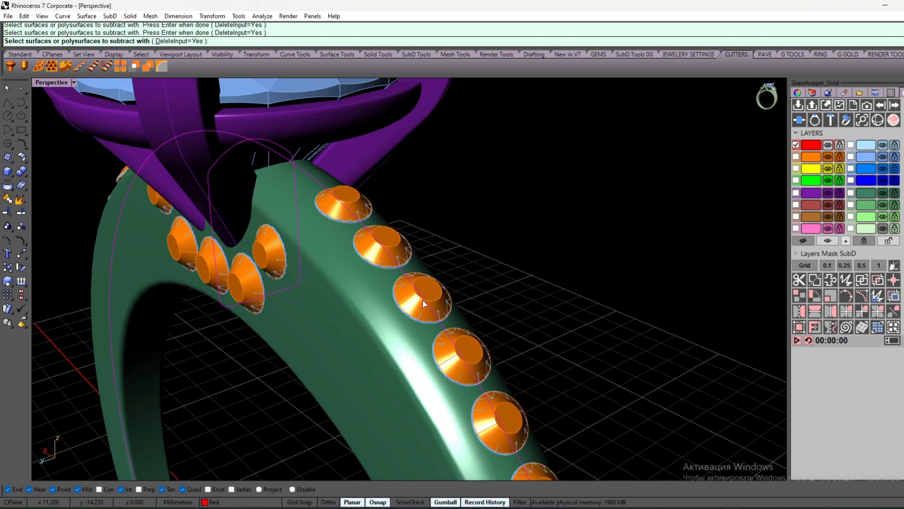
left_click(241, 277)
left_click(241, 295)
scroll(294, 286, "up", 5)
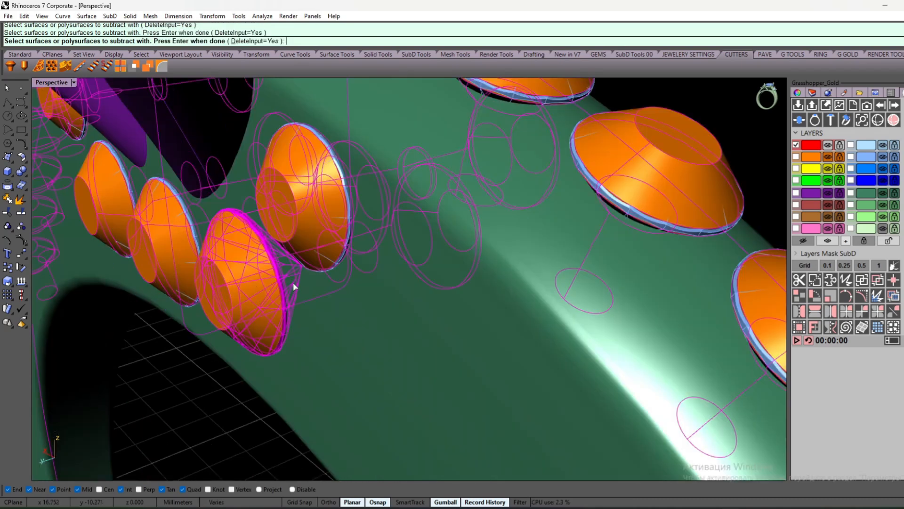
left_click(256, 296, "ctrl")
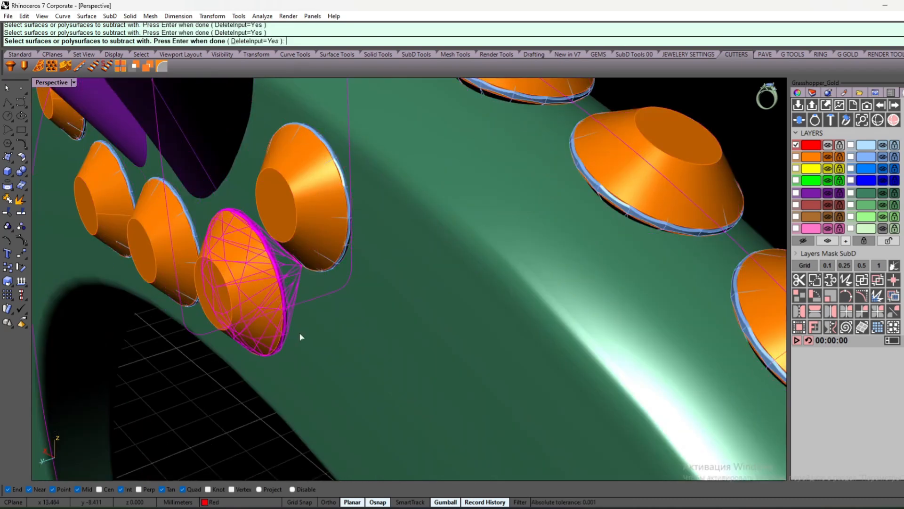
left_click(252, 329, "ctrl")
scroll(292, 324, "down", 6)
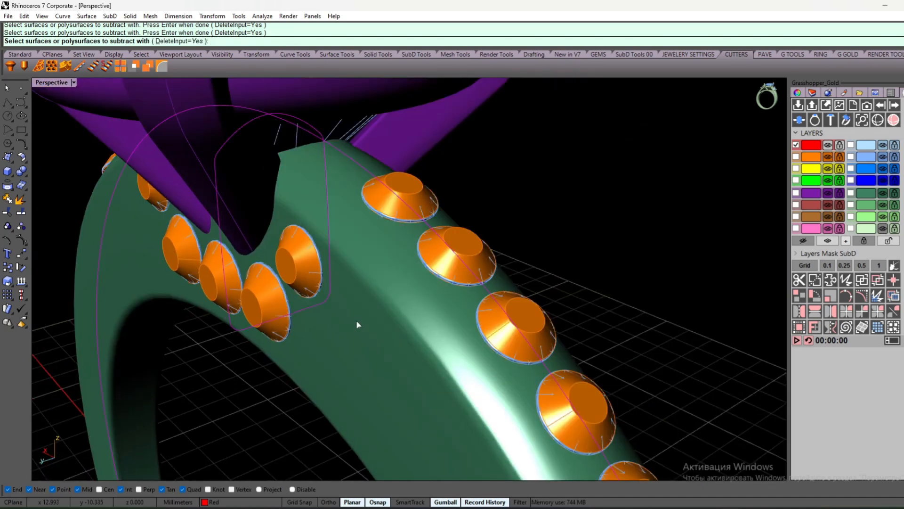
- Subtract all the cutters on the orange layer from the shank
left_click(811, 156)
key("Return")
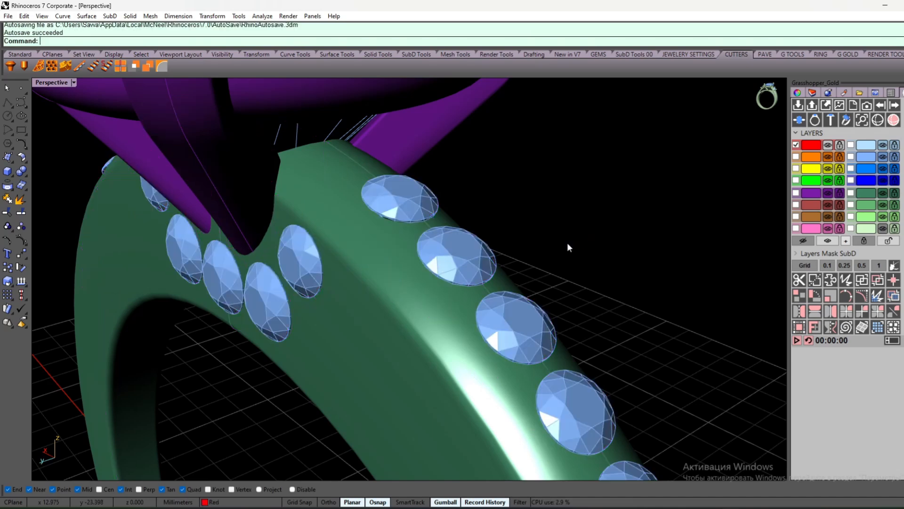
- Hide the gems to inspect the seats cut into the shank, and show them again
right_click_drag(567, 242, 383, 260)
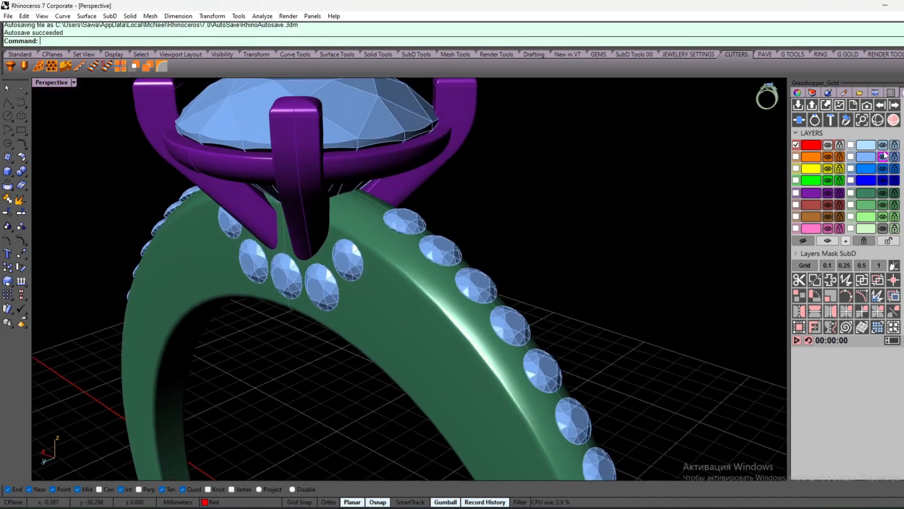
left_click(883, 157)
left_click(883, 156)
left_click(883, 157)
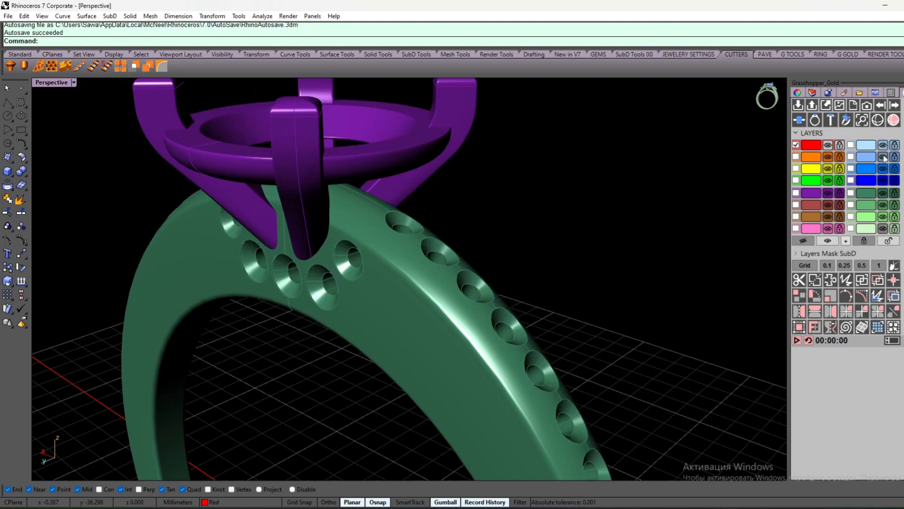
left_click(884, 156)
- Start the GG_ProngON tool and pick the shank as the object on which the prongs are oriented
scroll(627, 232, "down", 5)
right_click_drag(555, 189, 388, 206)
scroll(364, 200, "up", 5)
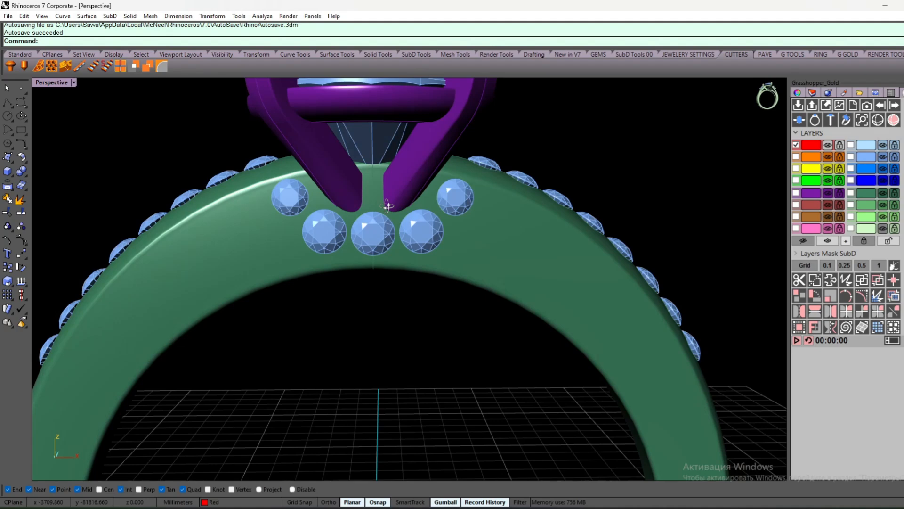
scroll(426, 183, "up", 4)
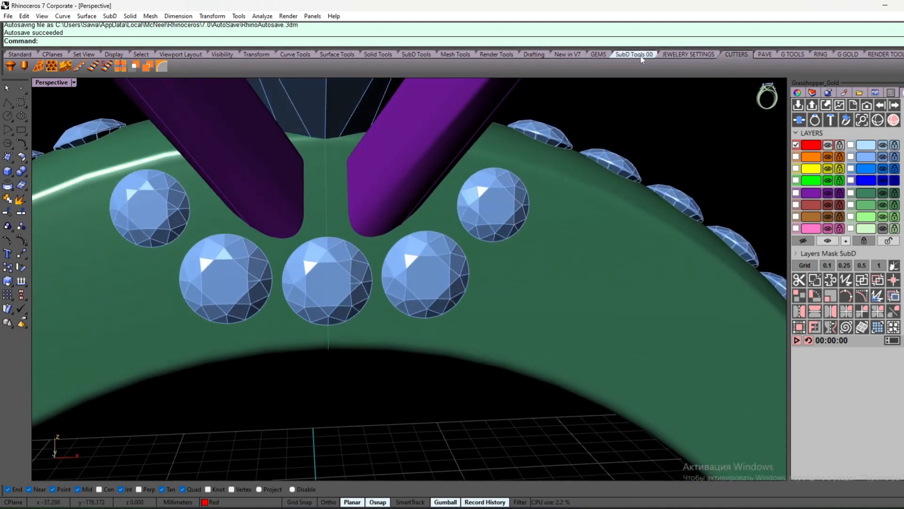
left_click(671, 55)
left_click(368, 69)
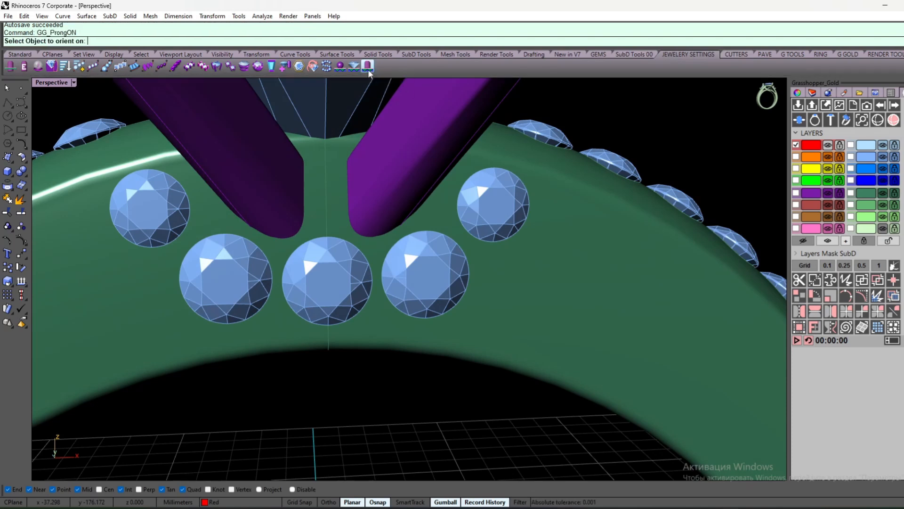
left_click(501, 234)
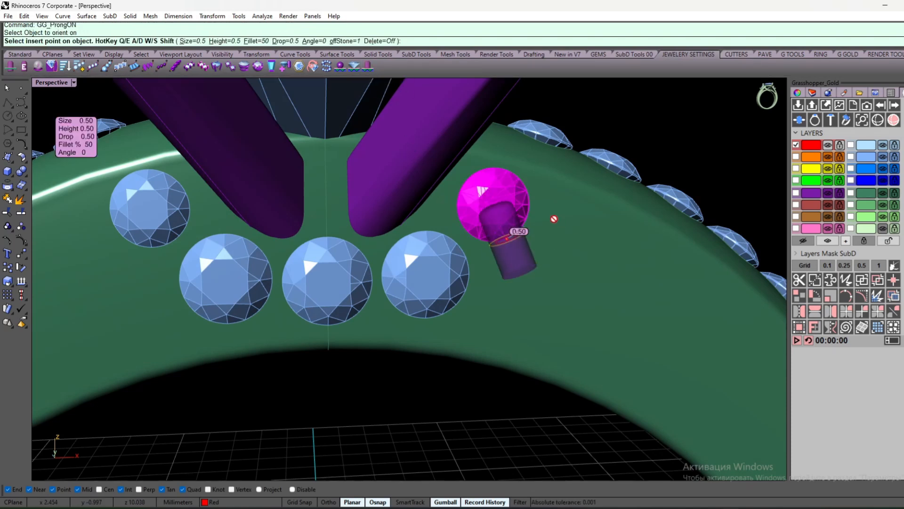
key("Escape")
right_click(491, 262)
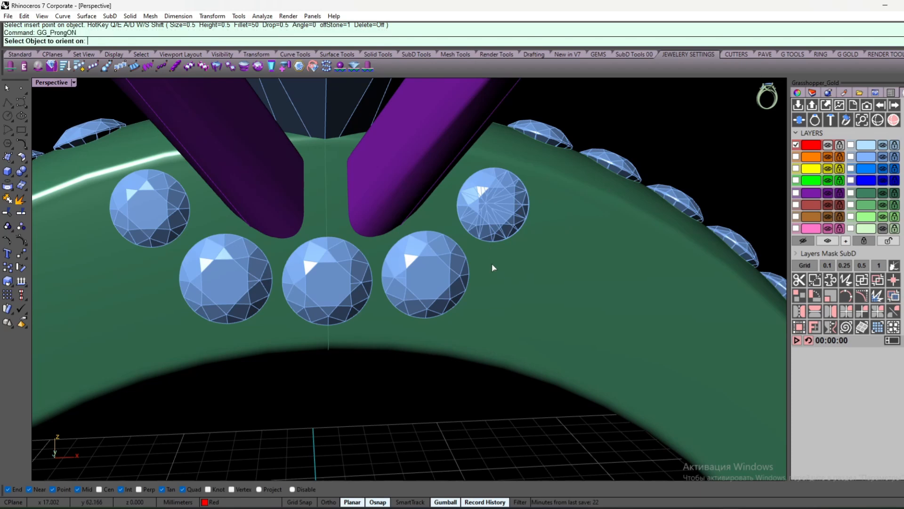
left_click(491, 264)
- Set the prong size to 0.4 and the prong height to 0.3
scroll(572, 202, "up", 6)
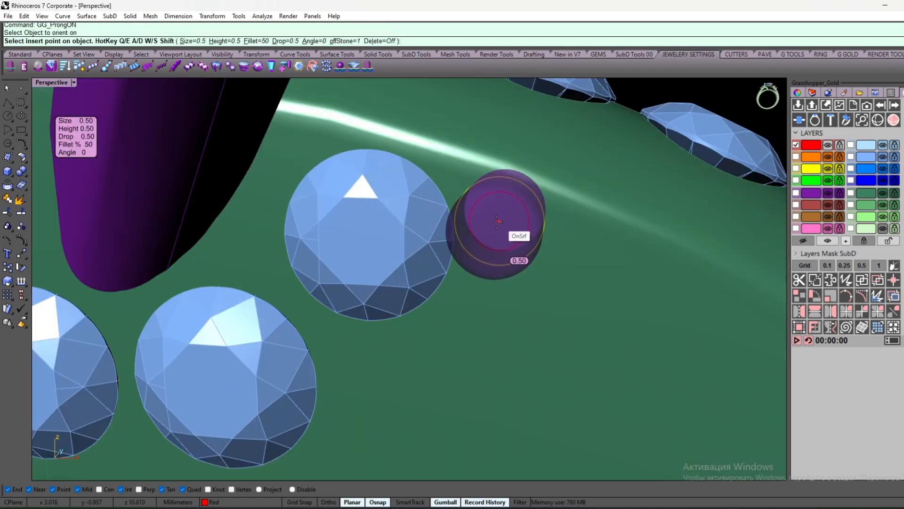
scroll(495, 220, "up", 1)
key("q")
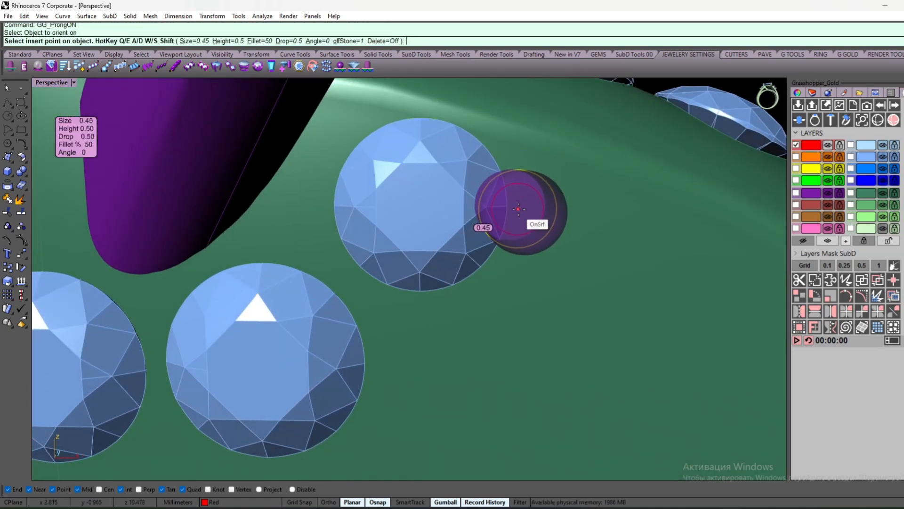
scroll(523, 204, "down", 5)
right_click_drag(518, 204, 309, 239)
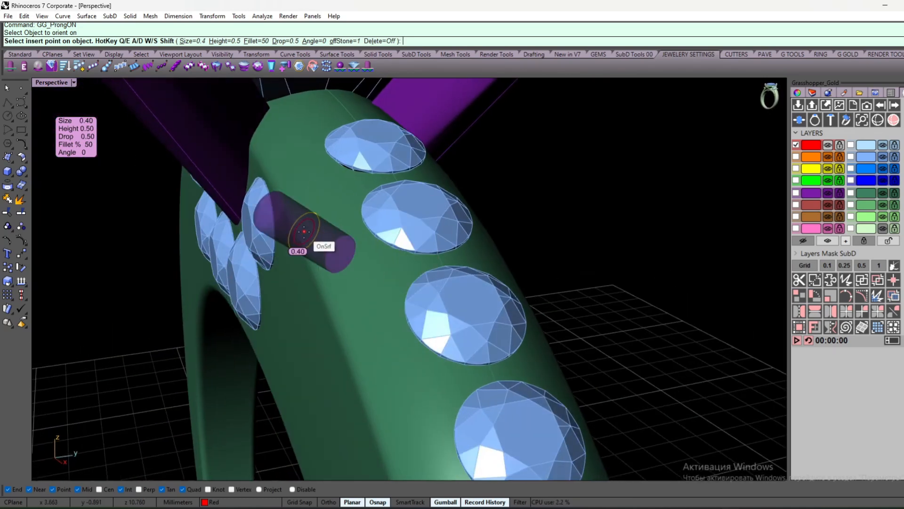
scroll(276, 225, "up", 4)
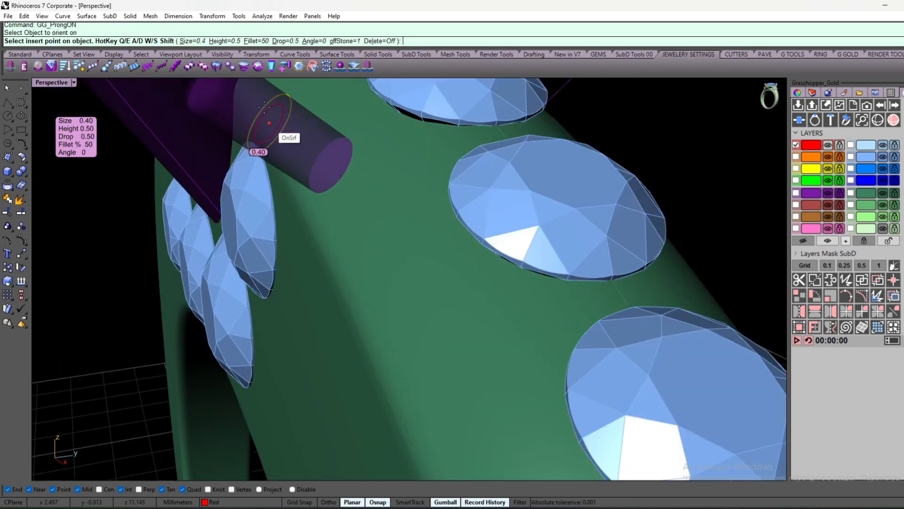
left_click(271, 136)
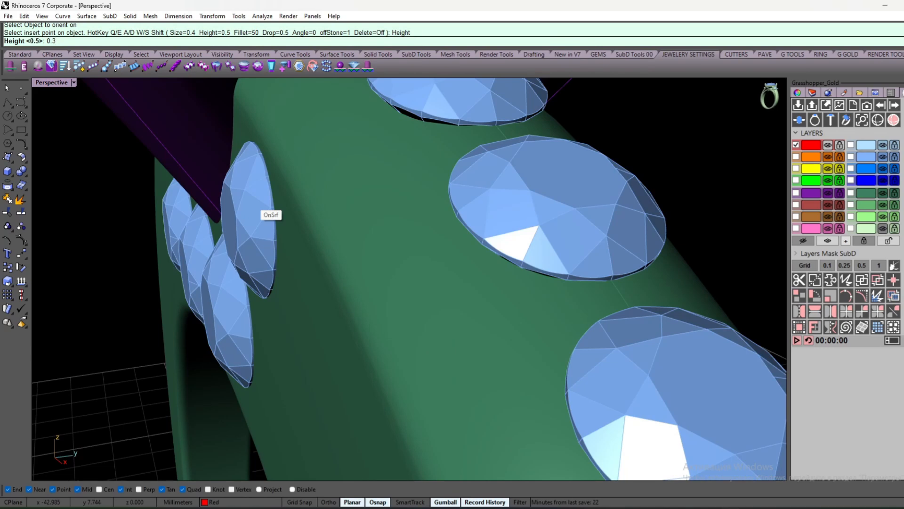
key("Return")
- Place two prongs at the outermost +X gem on the shank's side face, at its outer edge and upper edge beside the head claw
right_click_drag(277, 255, 495, 242)
scroll(545, 212, "up", 3)
scroll(584, 192, "down", 2)
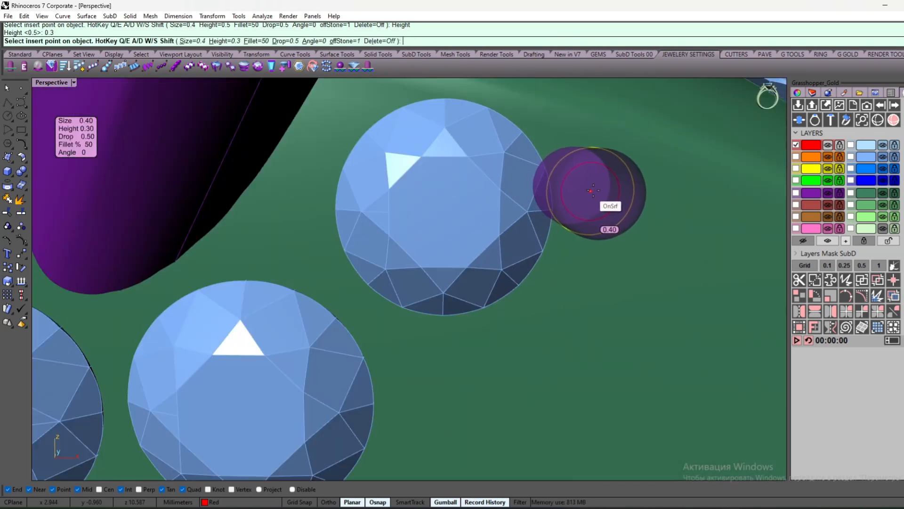
scroll(507, 274, "down", 5)
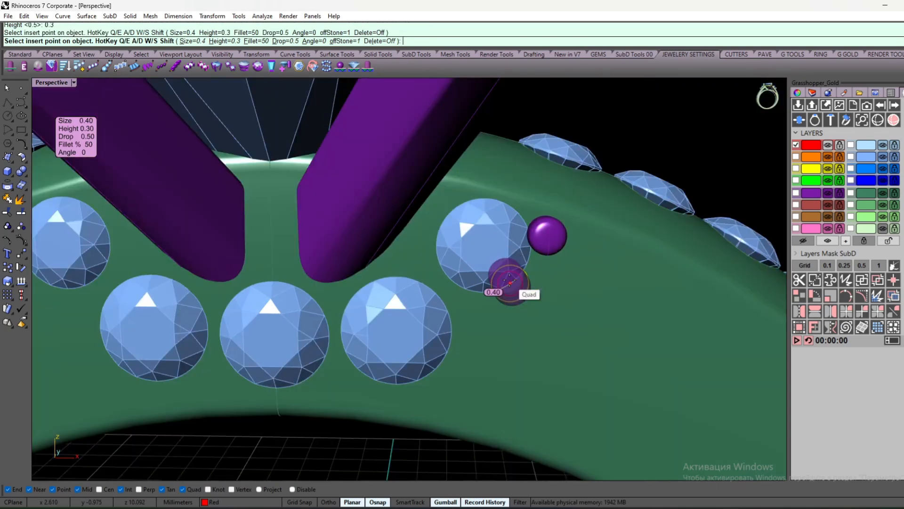
scroll(450, 208, "up", 5)
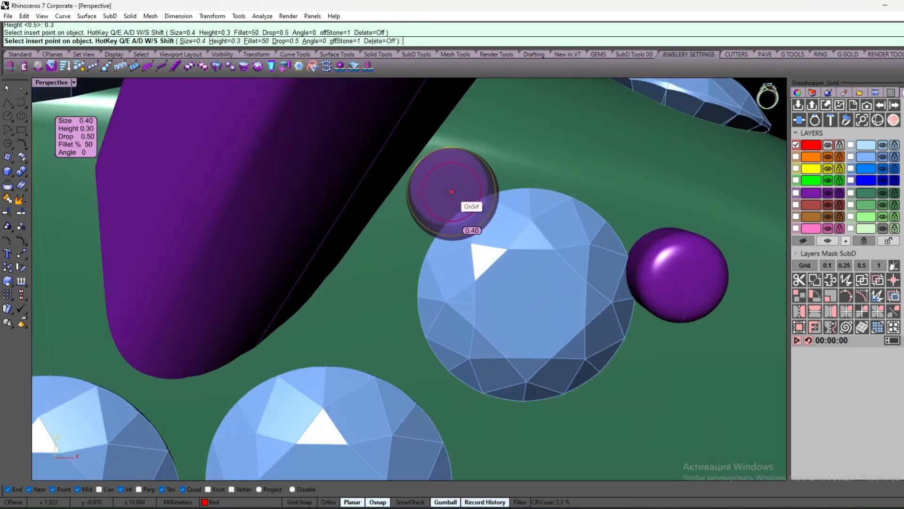
scroll(443, 187, "up", 4)
scroll(445, 187, "down", 4)
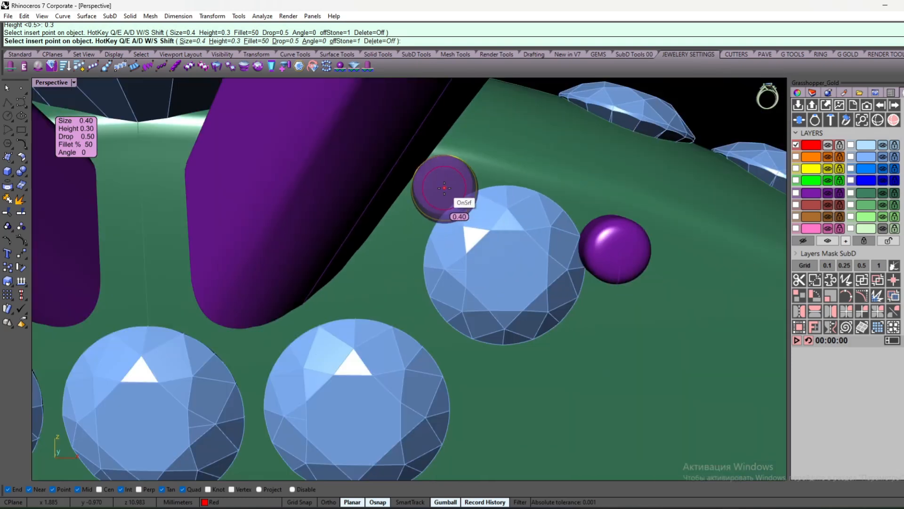
scroll(443, 188, "up", 3)
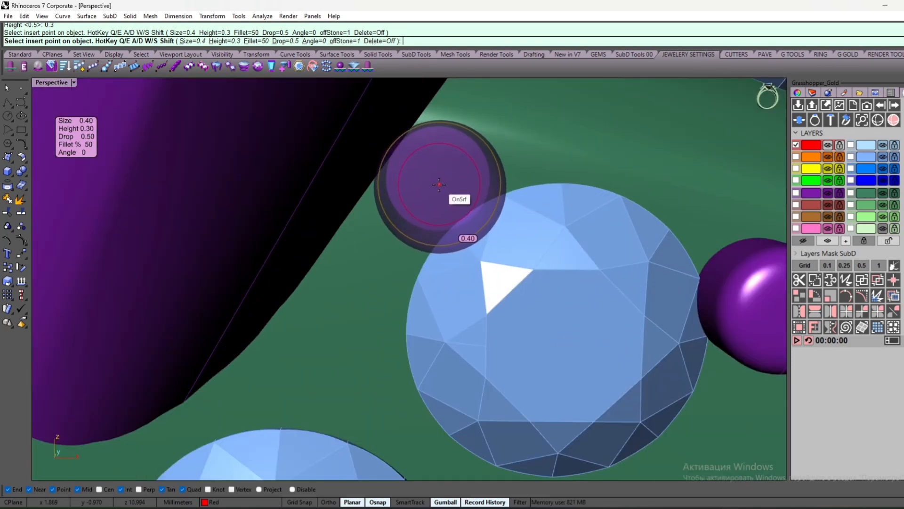
left_click(430, 197)
- Place two prongs between the outermost gem and its neighbour on the side face, one below and one above the gap
right_click_drag(430, 197, 509, 296)
scroll(509, 296, "up", 2)
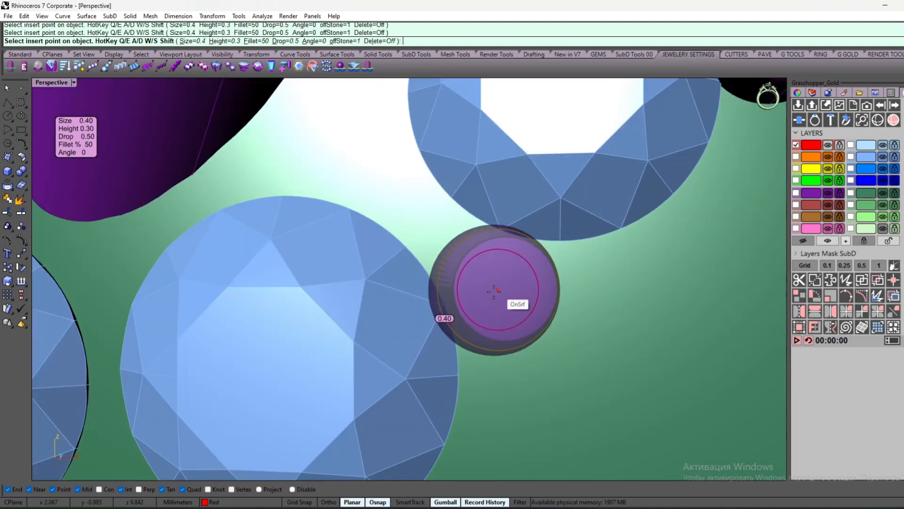
scroll(504, 356, "down", 4)
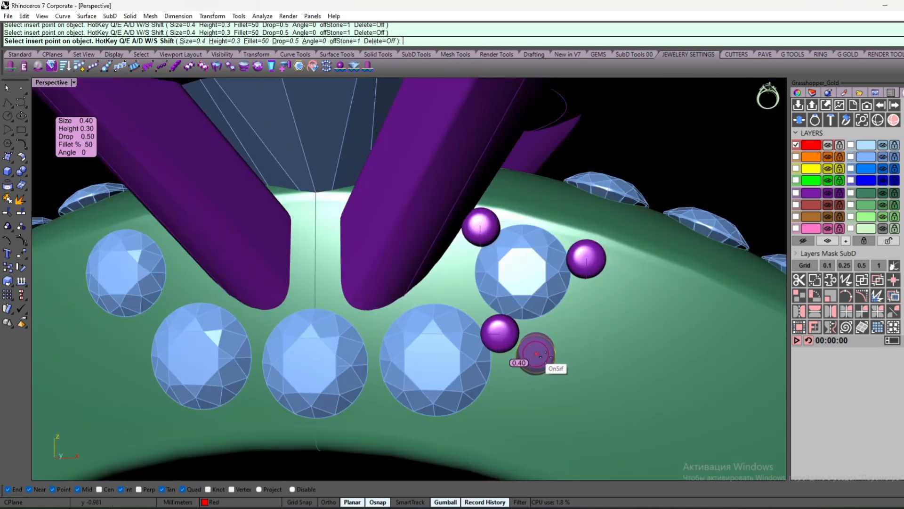
scroll(455, 283, "up", 1)
scroll(457, 289, "up", 3)
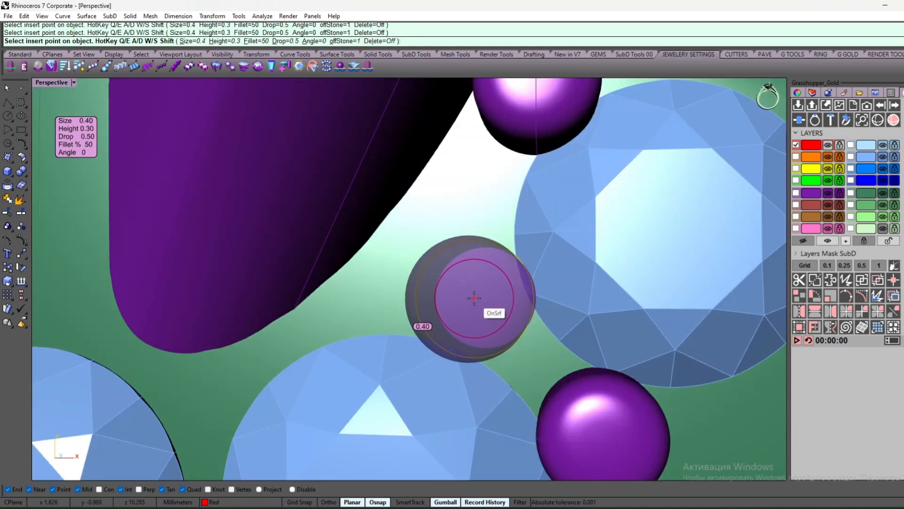
scroll(472, 300, "down", 3)
scroll(404, 303, "up", 1)
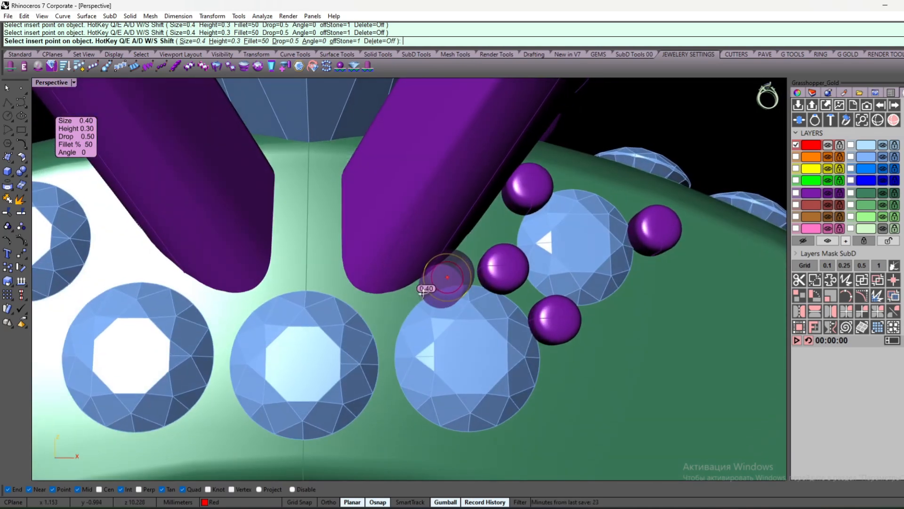
- Place two prongs between the central side gem and its +X neighbour, one below and one above the gap
scroll(448, 272, "down", 1)
scroll(374, 418, "up", 3)
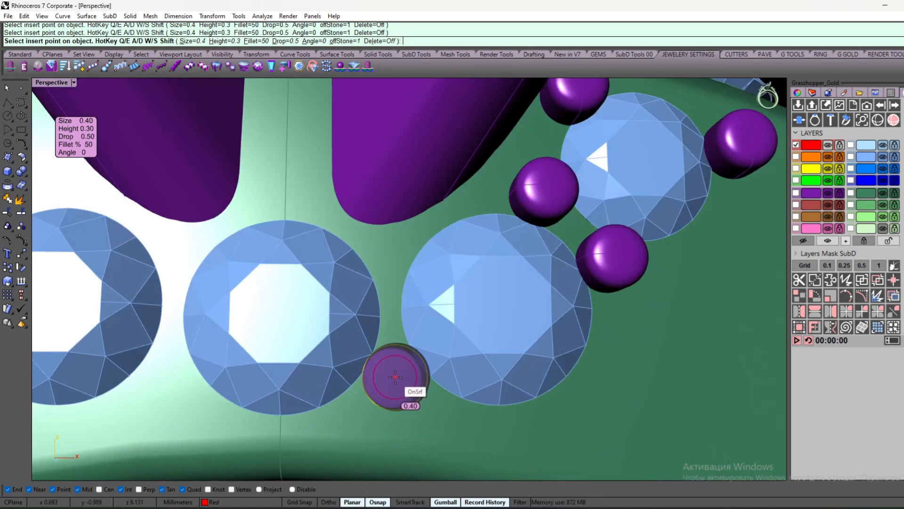
left_click(393, 376)
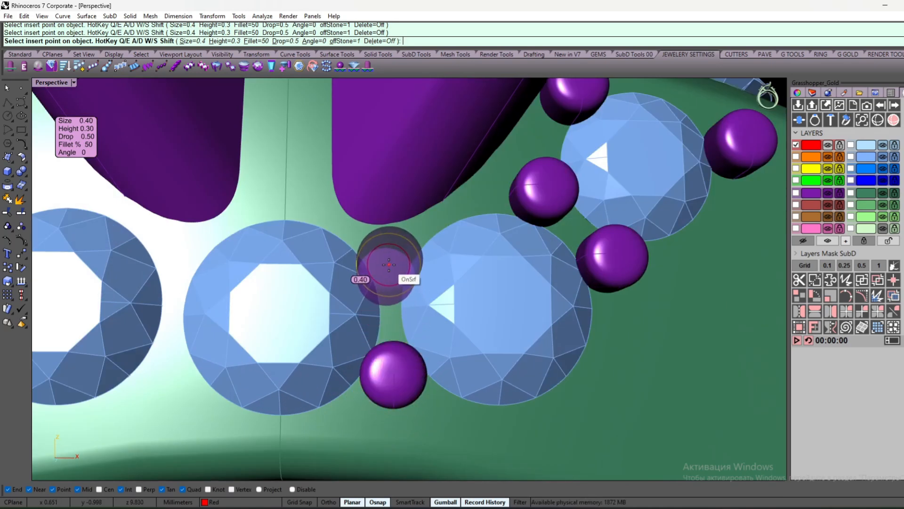
scroll(385, 261, "up", 4)
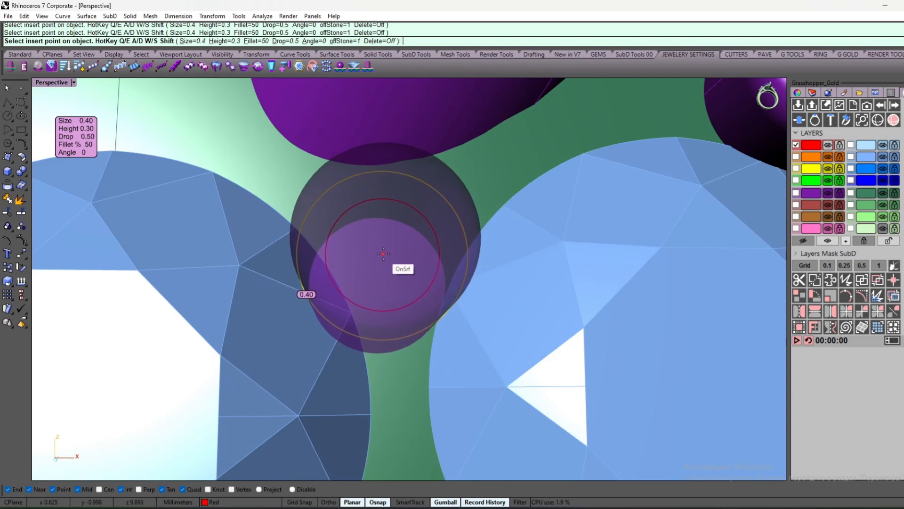
left_click(391, 251)
scroll(403, 308, "down", 4)
scroll(303, 323, "down", 4)
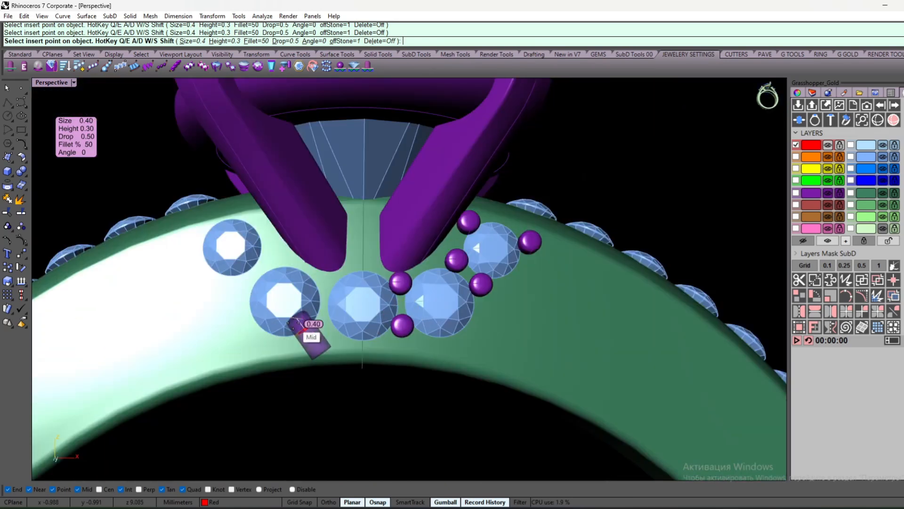
- Examine the remaining gems on the shank's side and shoulder, and end the prong placement
scroll(294, 330, "up", 3)
scroll(302, 332, "down", 1)
scroll(302, 332, "down", 1)
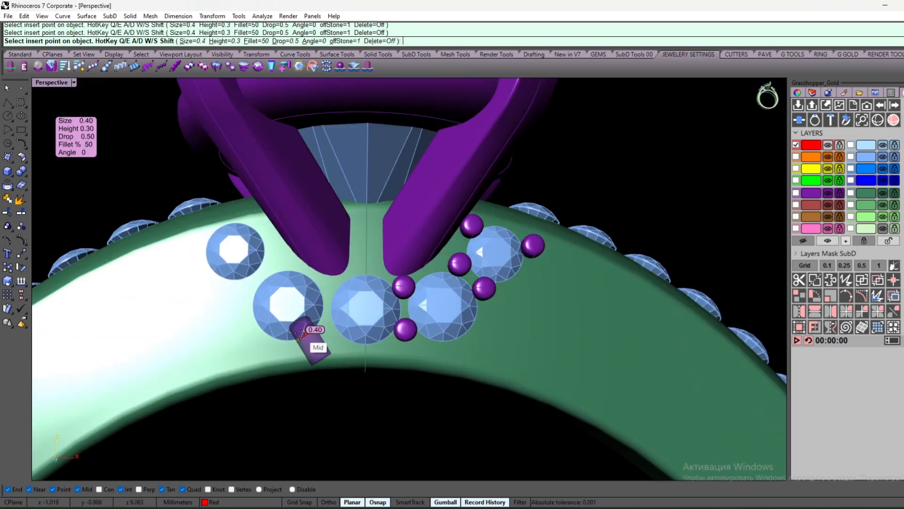
scroll(303, 341, "down", 5)
right_click_drag(347, 345, 354, 383)
scroll(312, 377, "down", 3)
scroll(350, 380, "up", 8)
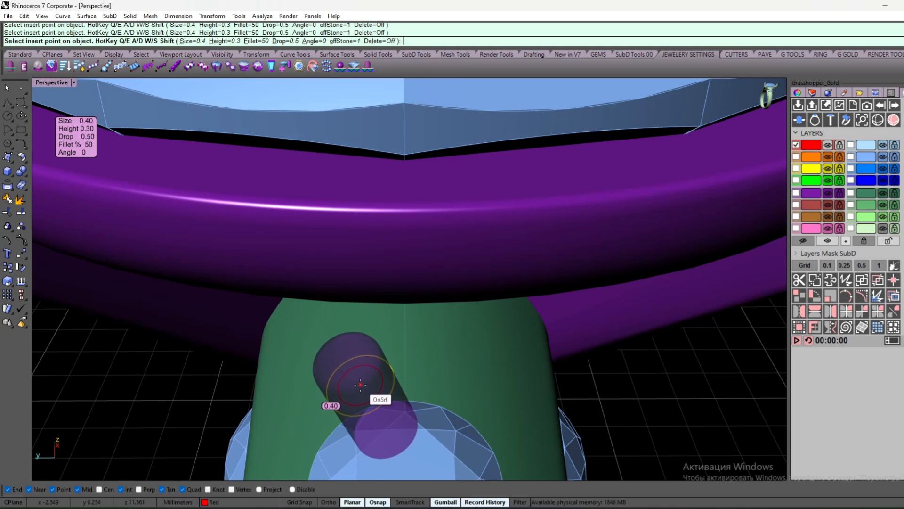
right_click(360, 383)
right_click_drag(360, 384, 348, 359)
scroll(347, 359, "down", 5)
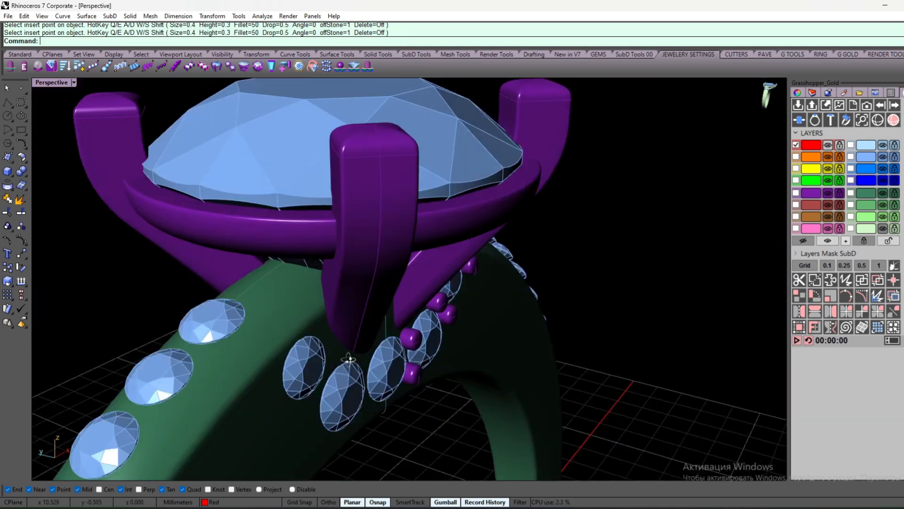
scroll(344, 347, "up", 6)
left_click(369, 341)
left_click(423, 303, "shift")
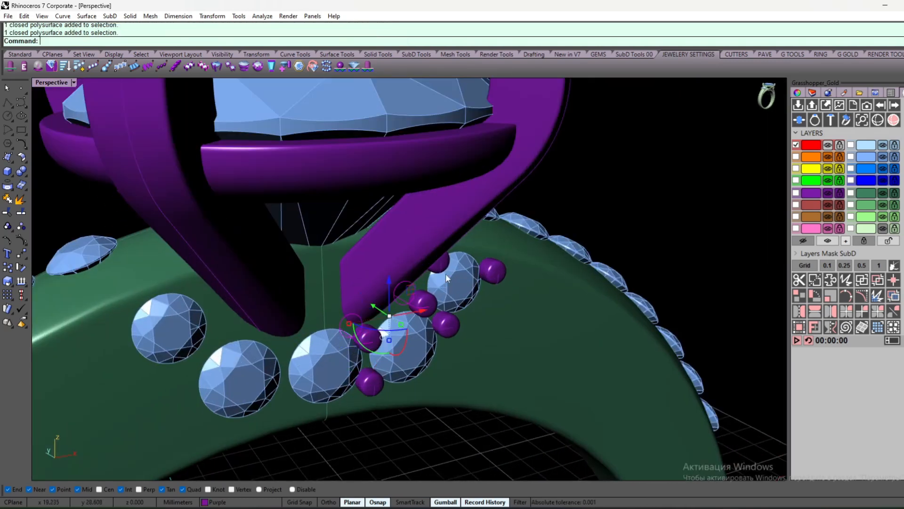
left_click(440, 263, "shift")
left_click(485, 269, "shift")
right_click_drag(498, 313, 519, 238)
key("Escape")
scroll(484, 265, "up", 6)
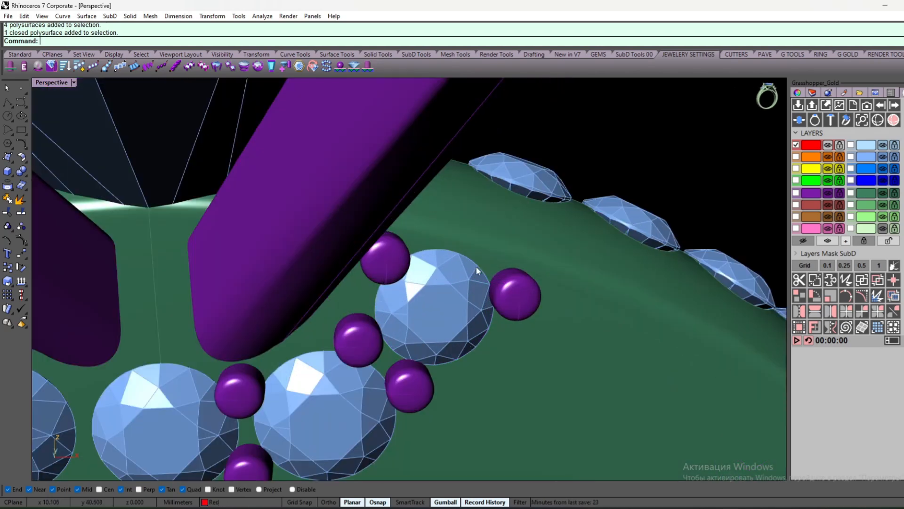
scroll(273, 388, "down", 10)
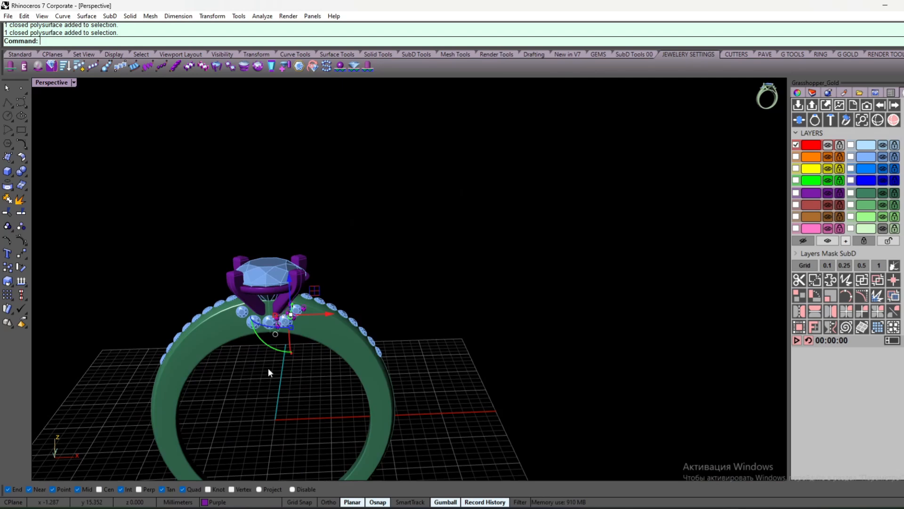
scroll(268, 368, "up", 4)
right_click_drag(268, 368, 298, 383)
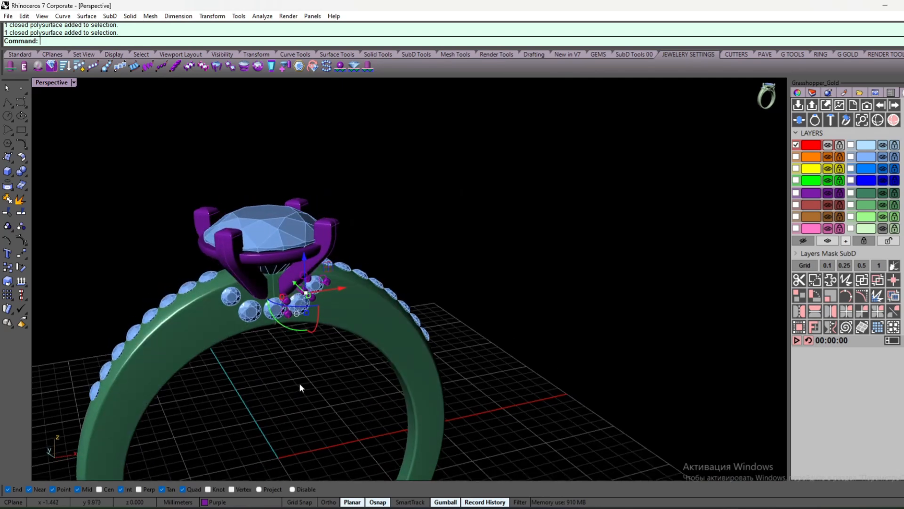
right_click(298, 385)
scroll(283, 308, "up", 10)
left_click(332, 333)
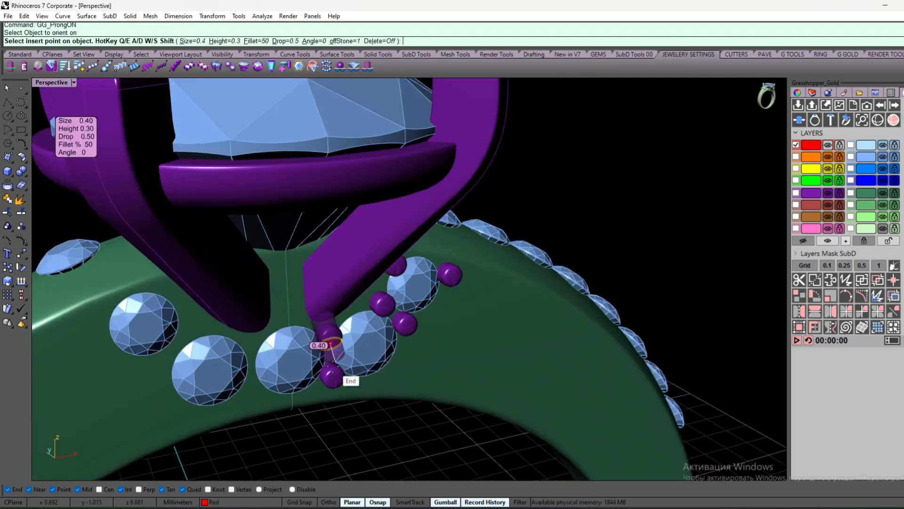
left_click(333, 365)
key("Return")
- Mirror a copy of five side prongs, all except the uppermost one beside the head claw, along the Y axis from origin 0
left_click(334, 378)
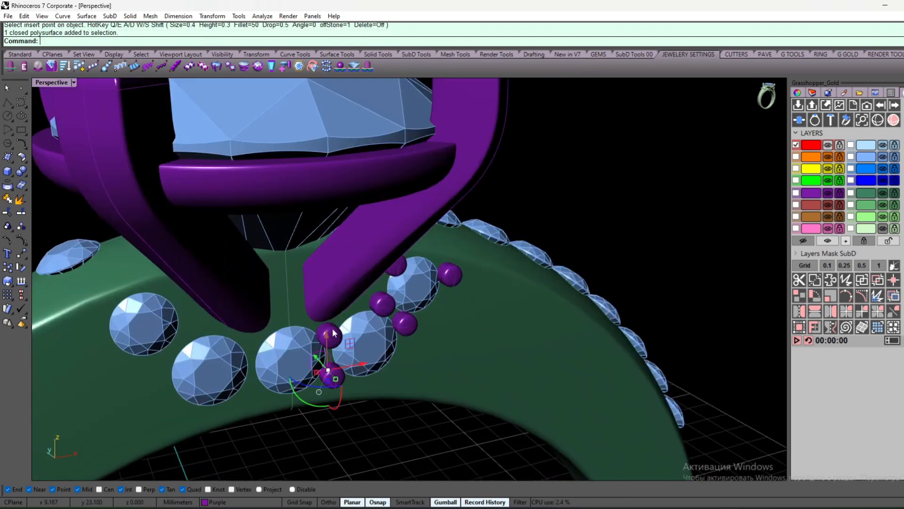
left_click(400, 283, "shift")
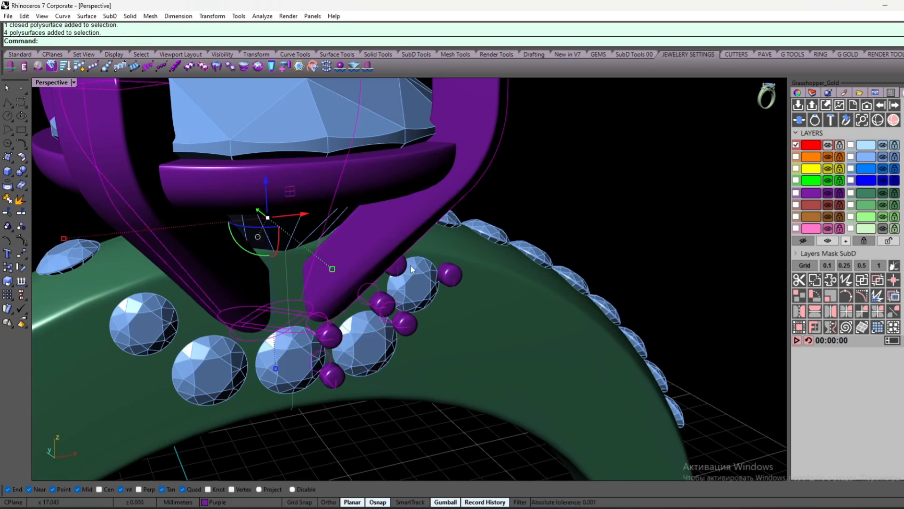
left_click(411, 265, "ctrl")
left_click(443, 281, "shift")
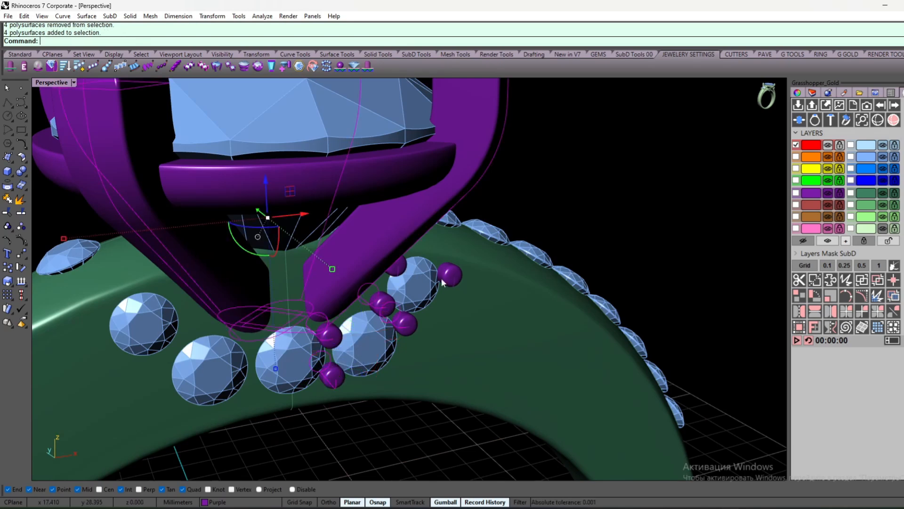
left_click(390, 229, "ctrl")
scroll(457, 329, "down", 5)
middle_click(437, 353)
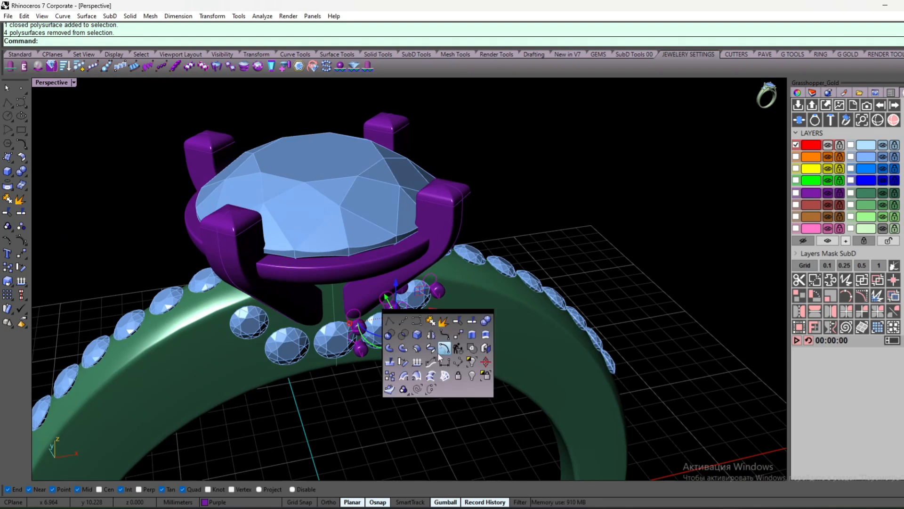
left_click(439, 351)
scroll(330, 231, "down", 3)
type("0")
key("Return")
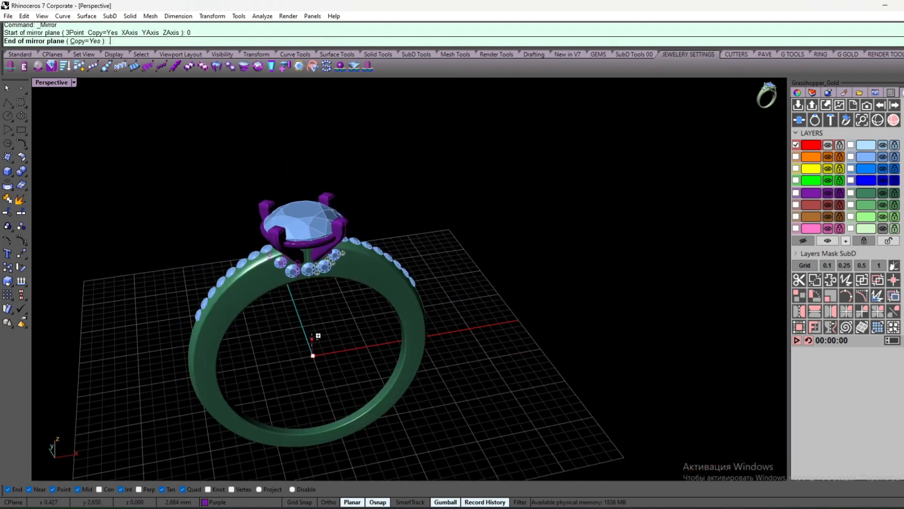
key("F8")
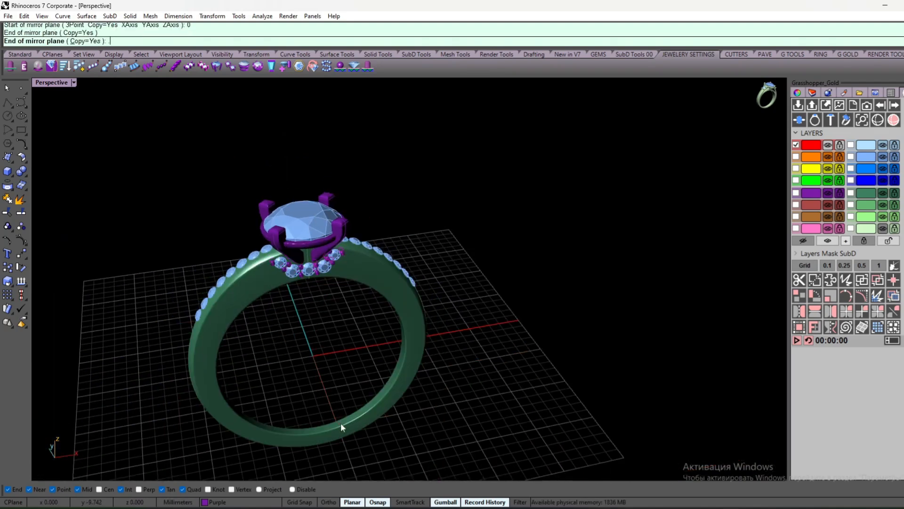
scroll(286, 281, "up", 5)
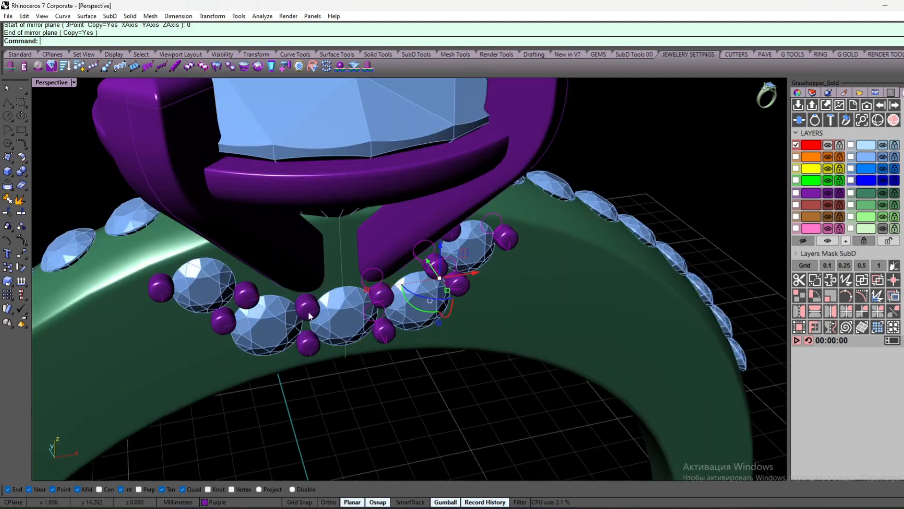
right_click_drag(322, 313, 375, 357)
key("Escape")
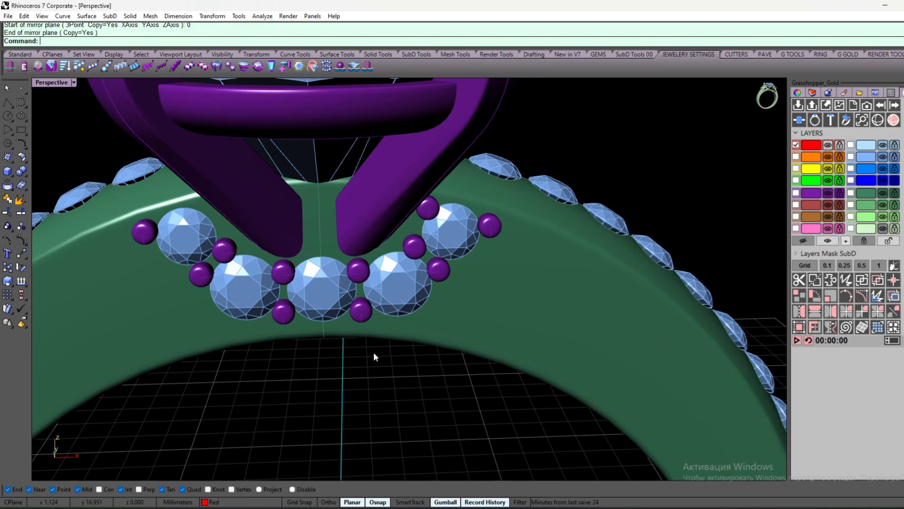
- Mirror a copy of the remaining uppermost side prong along the Y axis from origin 0
left_click(432, 217)
key("Return")
scroll(364, 385, "down", 10)
type("0")
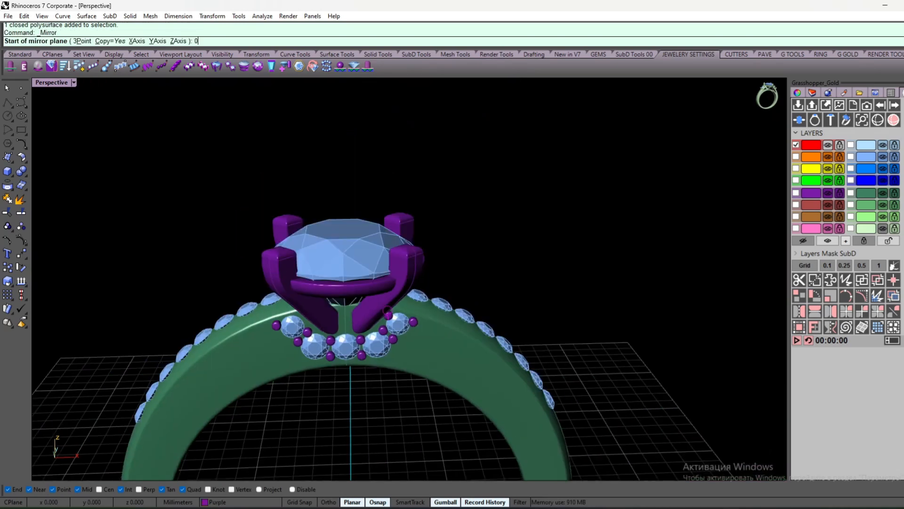
key("Return")
left_click(352, 416)
scroll(383, 373, "up", 5)
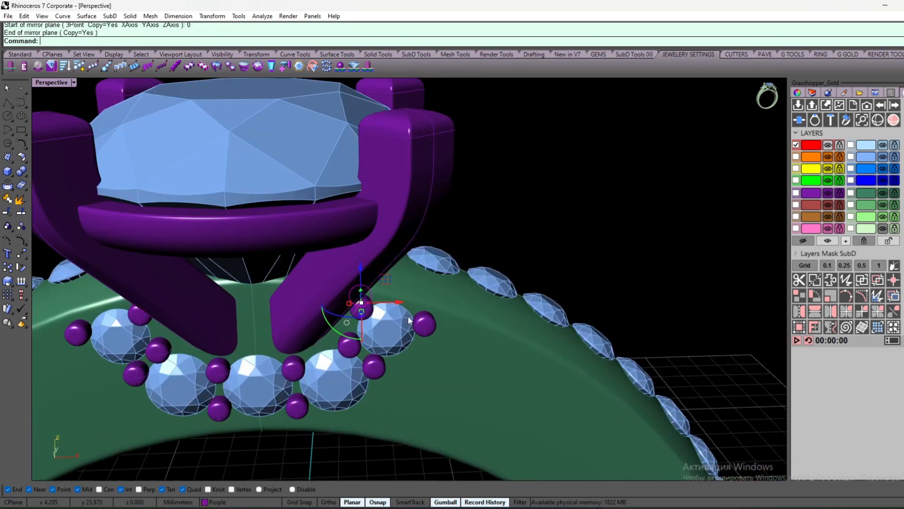
- Mirror a copy of all the prongs on this side face to the opposite side of the shank along the X axis from origin 0
left_click(374, 341)
left_click(369, 371)
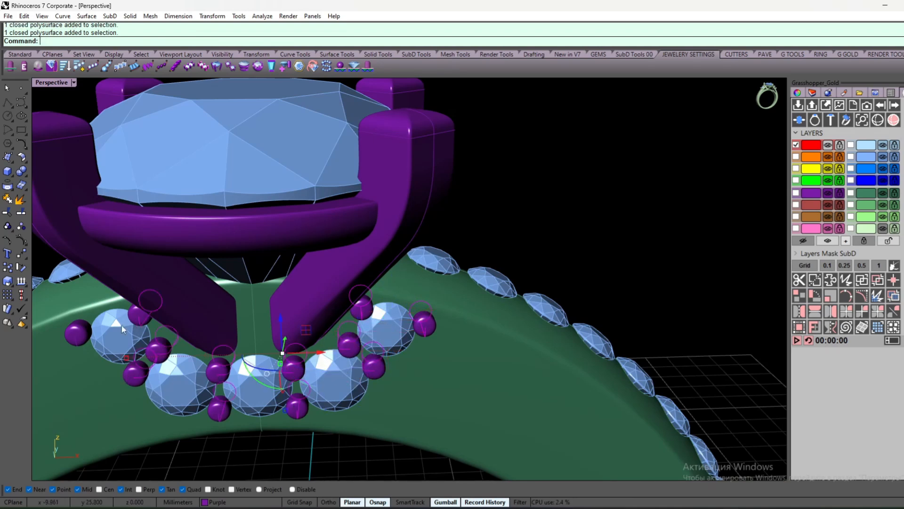
scroll(337, 383, "down", 10)
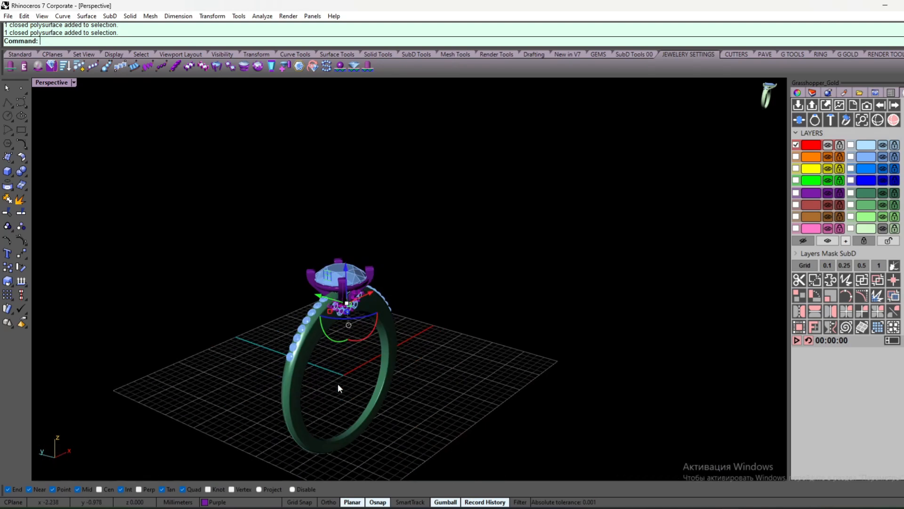
key("Return")
type("0")
key("Return")
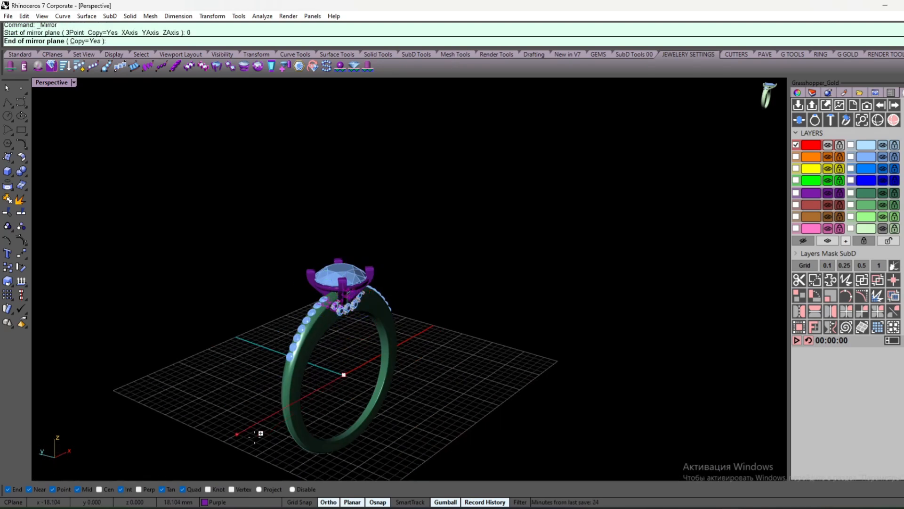
left_click(261, 433, "shift")
scroll(452, 372, "down", 7)
right_click_drag(452, 367, 370, 357)
scroll(372, 335, "up", 9)
scroll(330, 365, "up", 9)
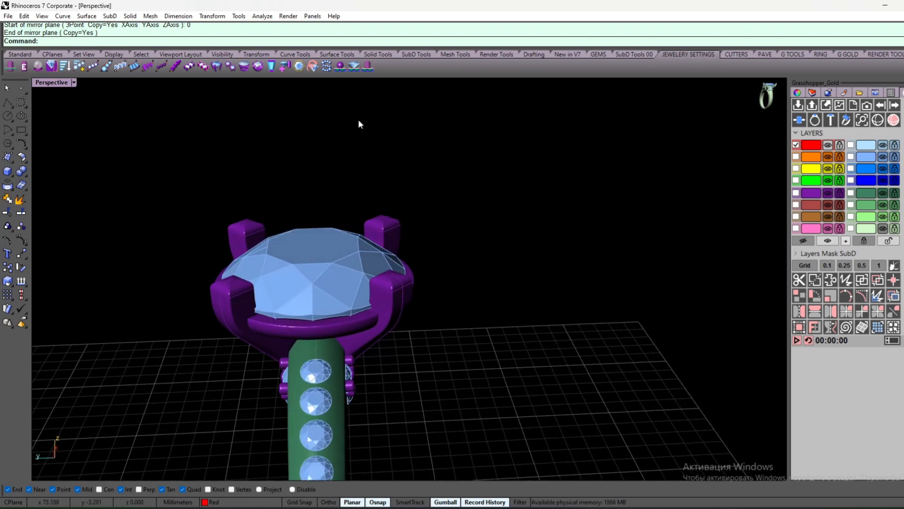
right_click(368, 66)
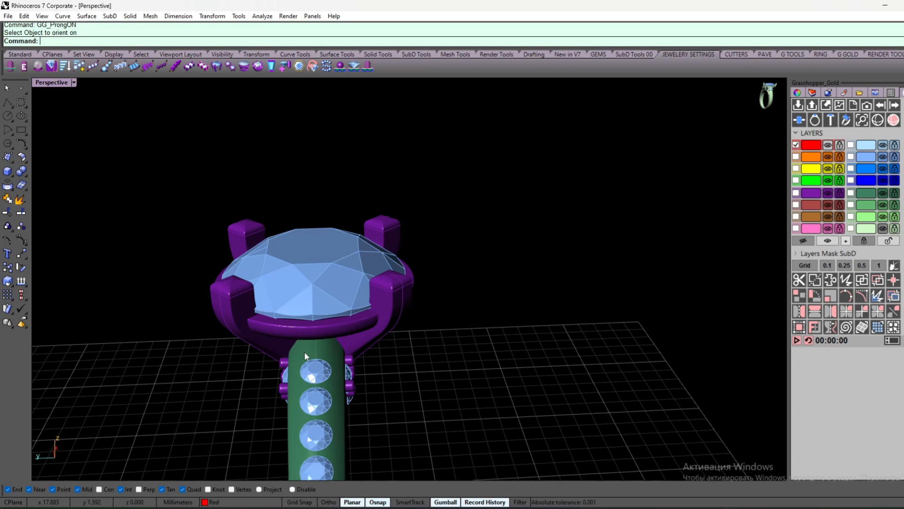
scroll(304, 352, "up", 8)
scroll(327, 368, "down", 5)
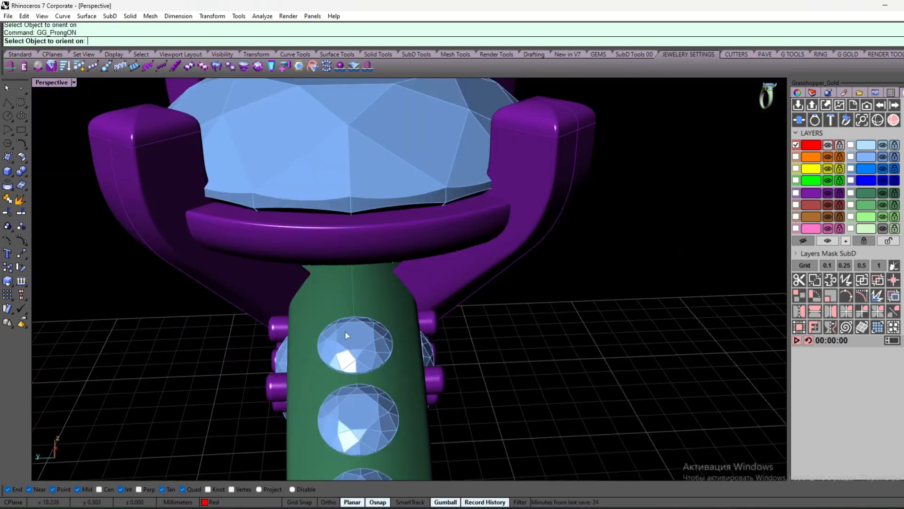
right_click_drag(338, 335, 375, 400)
scroll(245, 359, "down", 8)
scroll(390, 409, "up", 7)
left_click(409, 409)
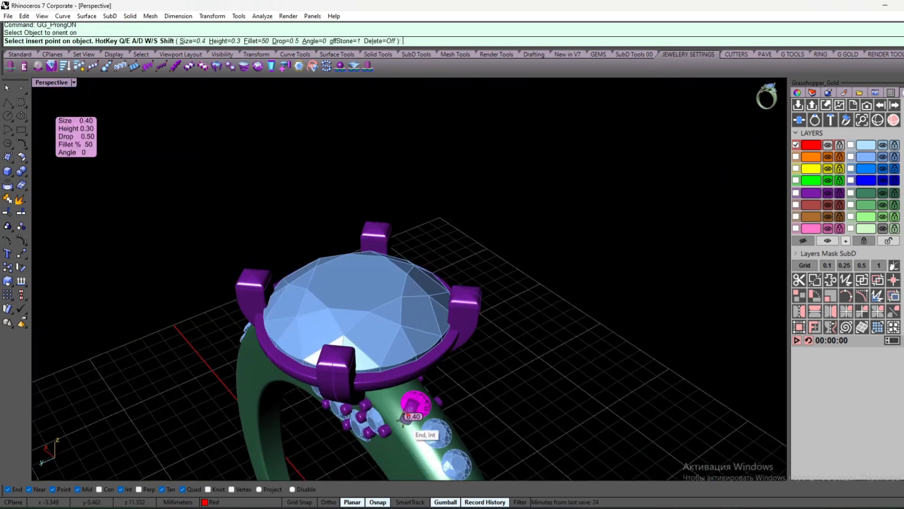
scroll(399, 409, "up", 9)
scroll(394, 408, "down", 8)
scroll(363, 380, "up", 5)
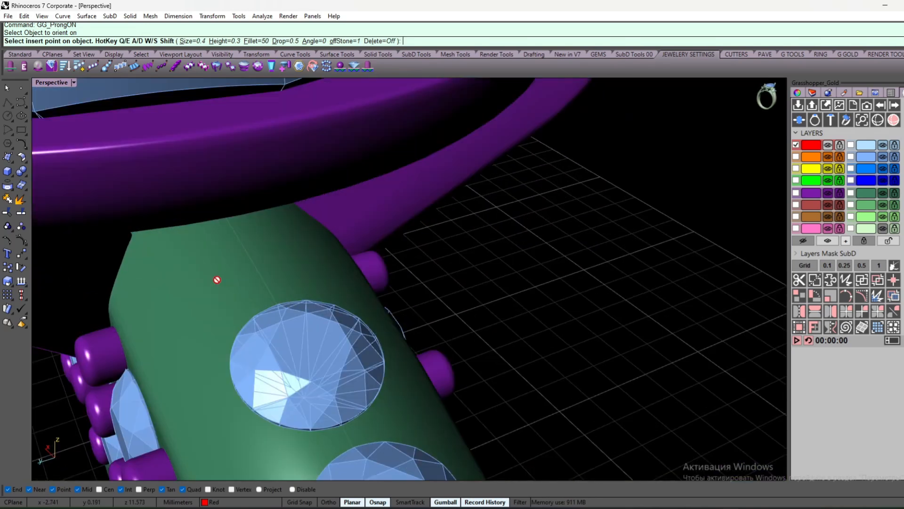
key("Escape")
key("Escape")
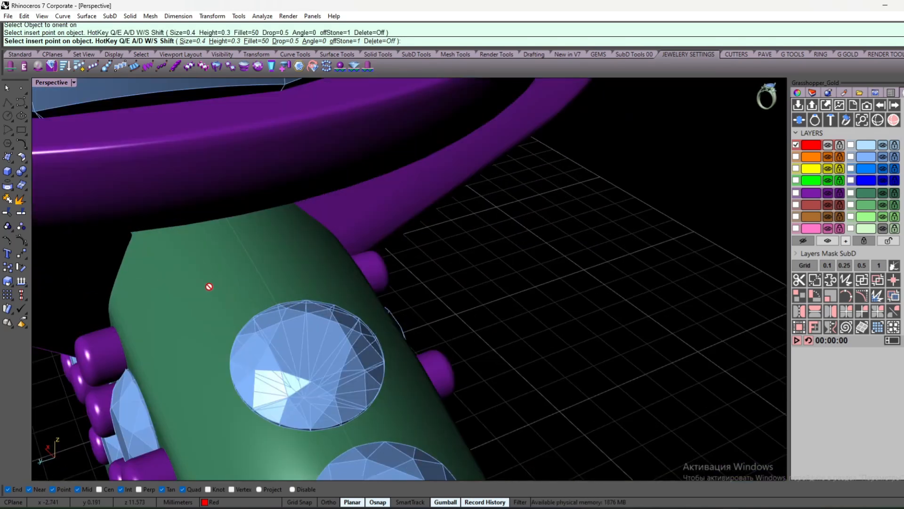
- Place a 0.4 mm prong on the shank between the first and second shoulder gems below the head, off to one side
scroll(316, 247, "down", 6)
right_click_drag(316, 247, 291, 259)
scroll(297, 270, "down", 8)
right_click_drag(225, 351, 301, 356)
scroll(315, 357, "down", 8)
scroll(325, 357, "up", 4)
right_click_drag(372, 357, 333, 348)
scroll(310, 299, "up", 8)
right_click_drag(310, 298, 342, 305)
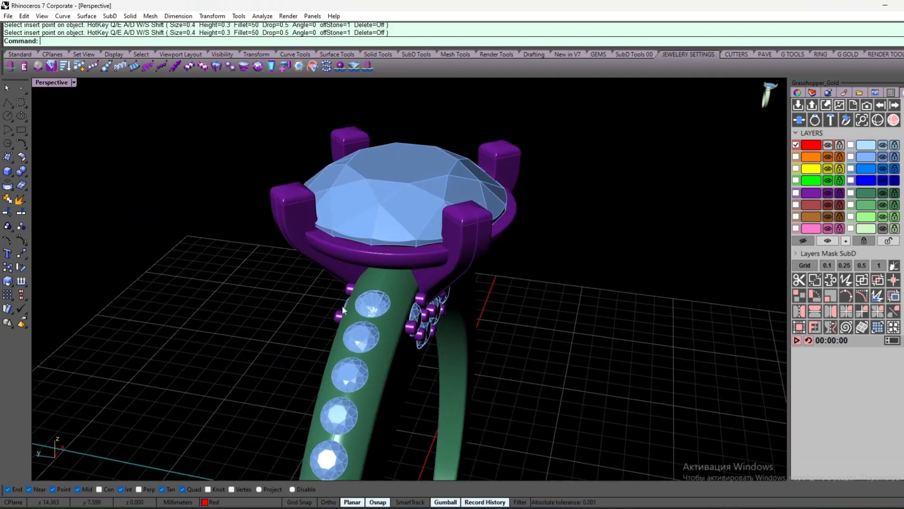
scroll(342, 305, "up", 6)
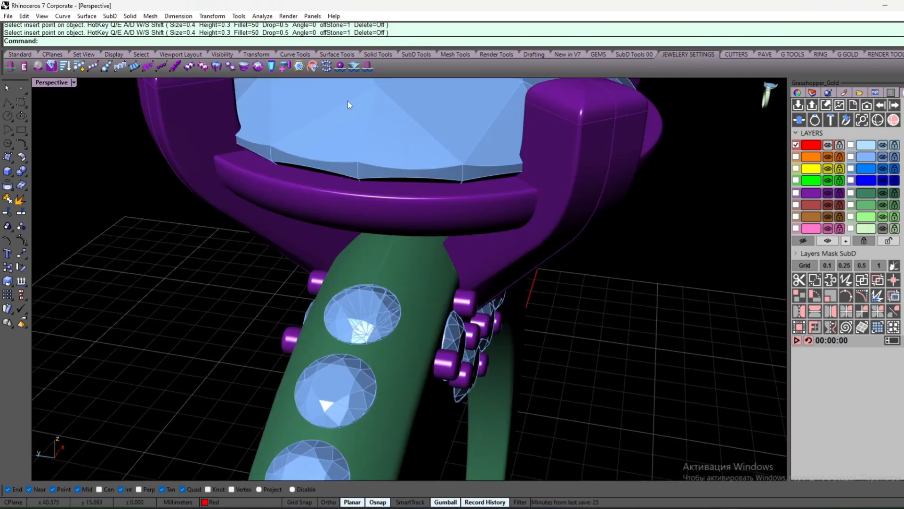
right_click(365, 72)
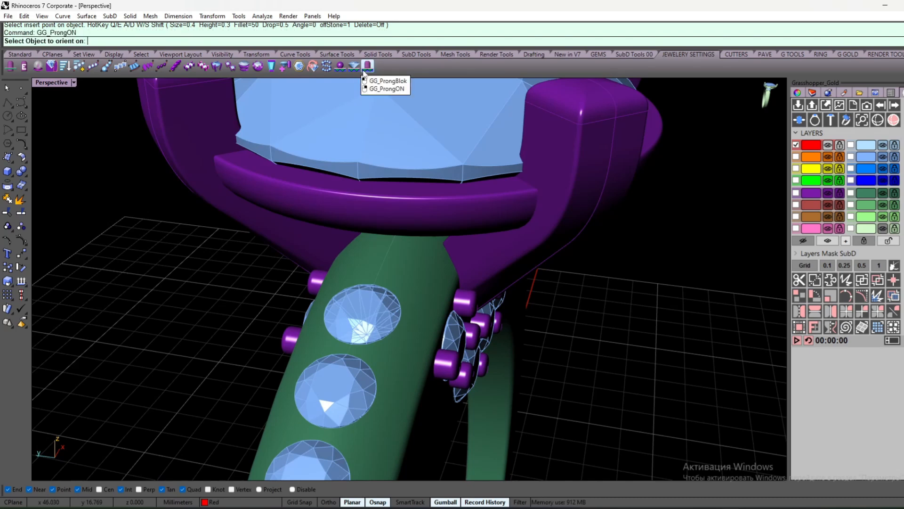
left_click(363, 310)
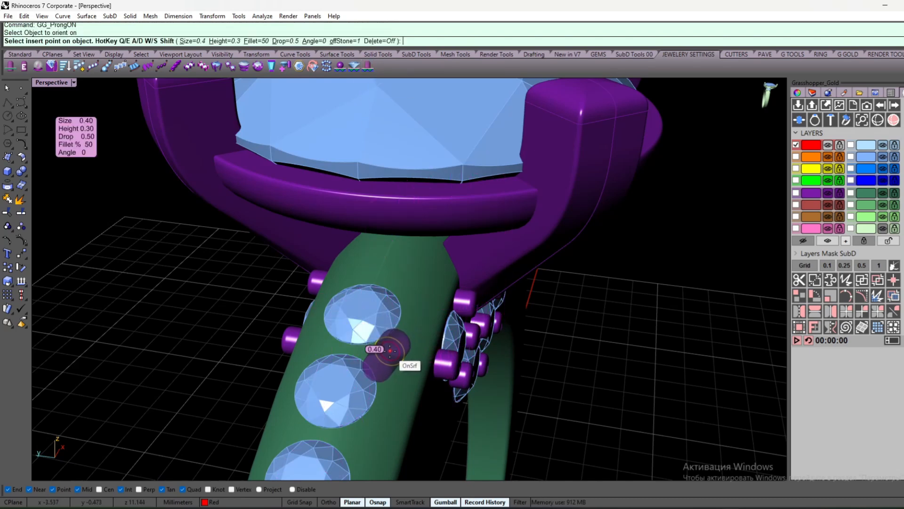
scroll(387, 359, "up", 5)
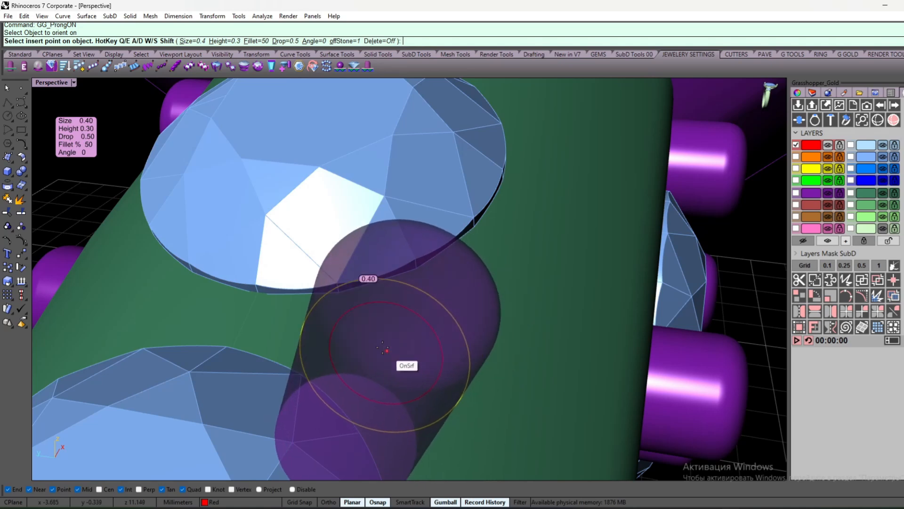
left_click(382, 342)
- Place a 0.4 mm prong above the first shoulder gem, beside the head, on the same side of the gem row
scroll(382, 345, "down", 8)
right_click_drag(382, 344, 424, 340)
scroll(535, 324, "up", 5)
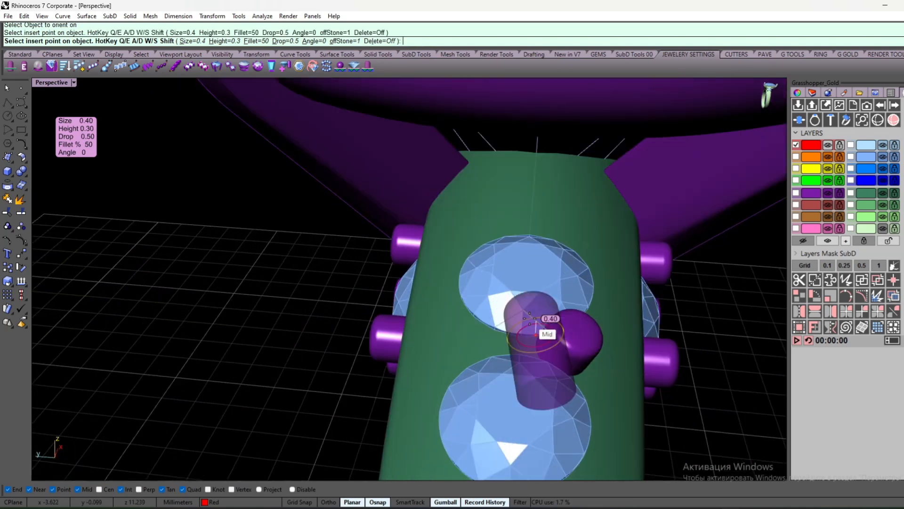
scroll(497, 329, "up", 7)
scroll(471, 334, "down", 5)
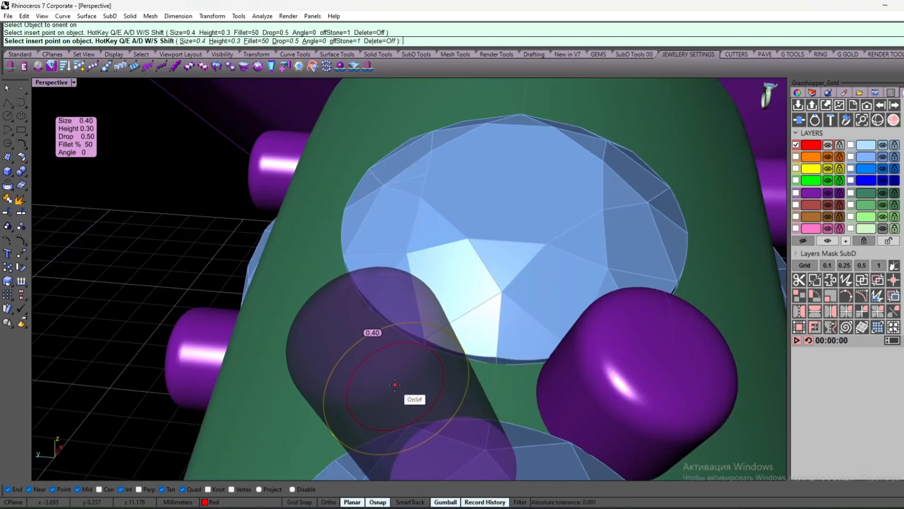
scroll(398, 350, "down", 6)
scroll(404, 375, "up", 8)
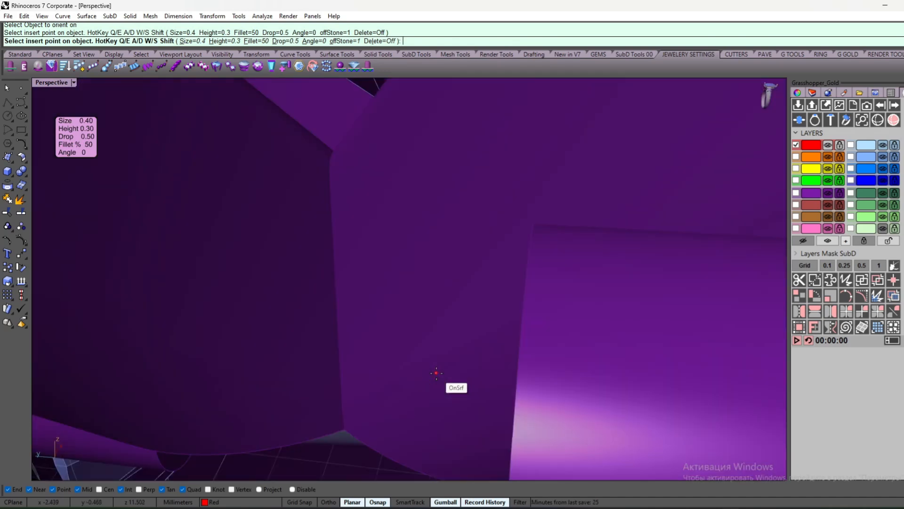
scroll(424, 374, "down", 4)
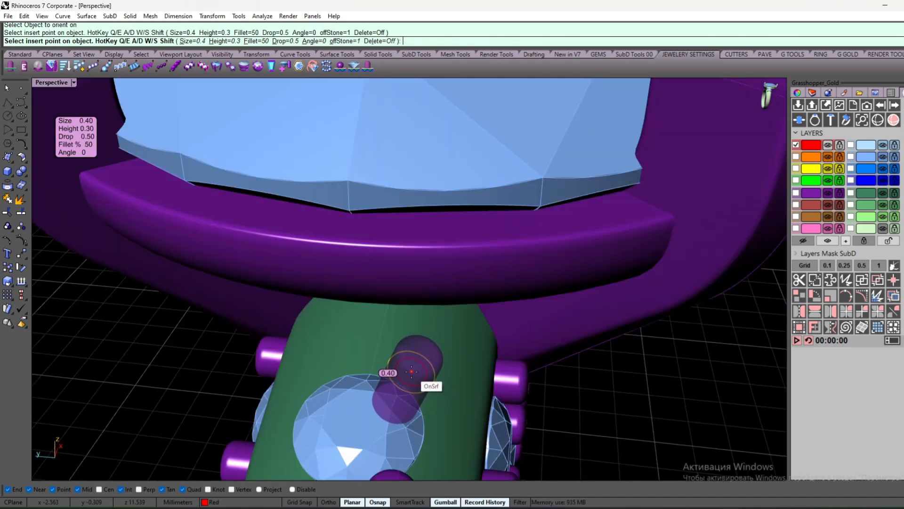
left_click(411, 372)
- Place 0.4 mm prongs along the same side between the second and third and between the third and fourth shoulder gems
scroll(417, 405, "down", 4)
scroll(425, 387, "up", 10)
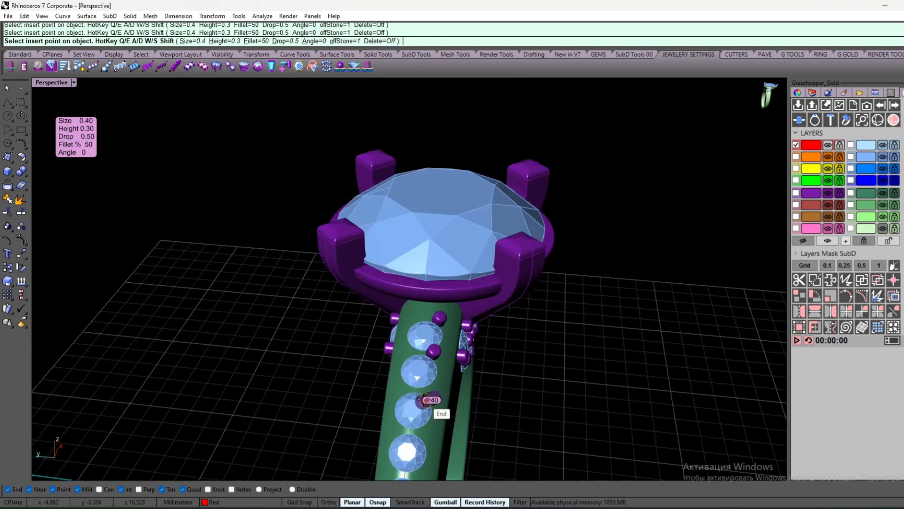
scroll(432, 387, "down", 6)
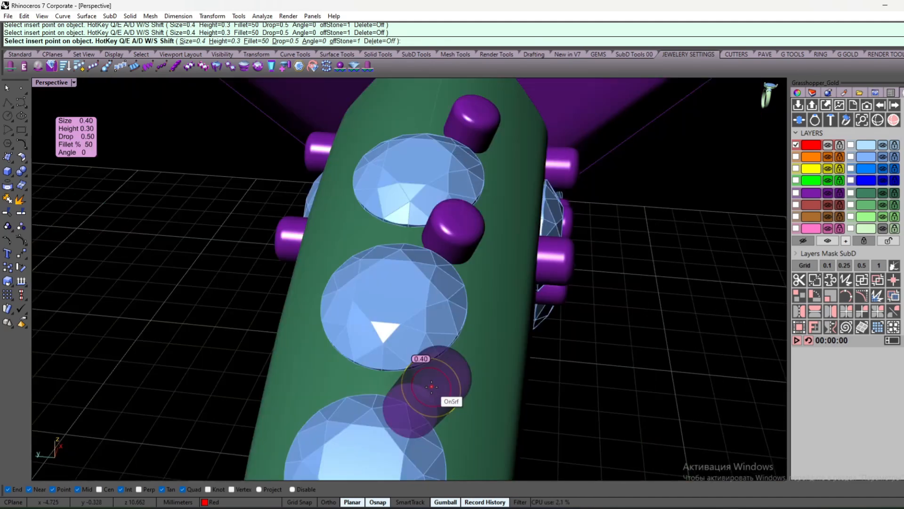
scroll(427, 389, "down", 6)
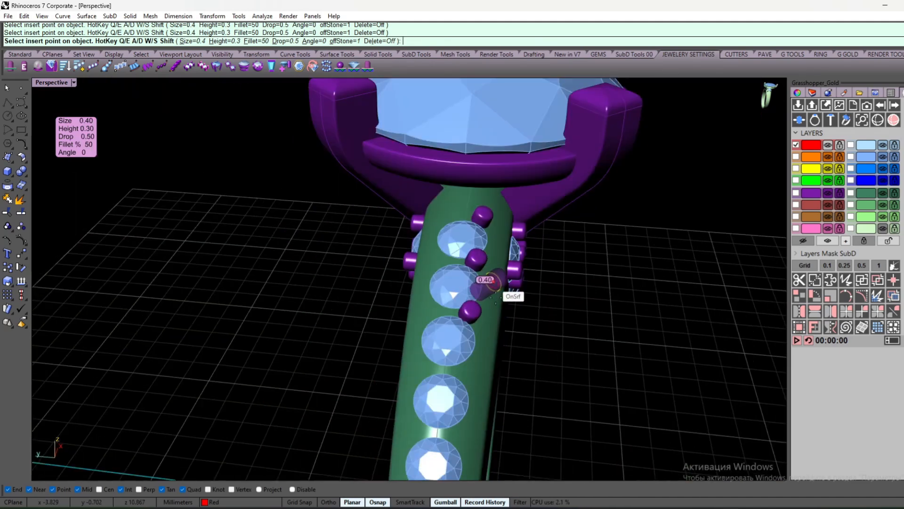
scroll(472, 378, "up", 6)
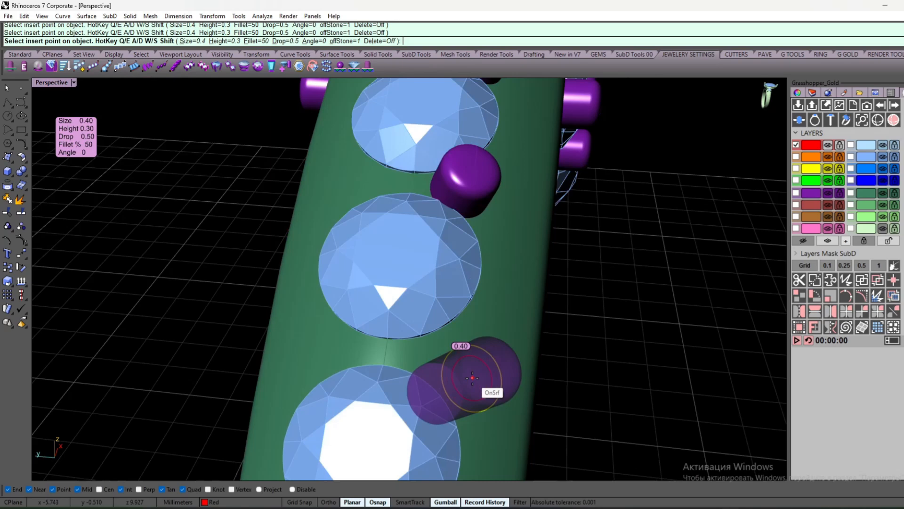
left_click(440, 359)
- Place 0.4 mm prongs along the same side between the fourth and fifth and between the fifth and sixth shoulder gems
scroll(472, 355, "down", 8)
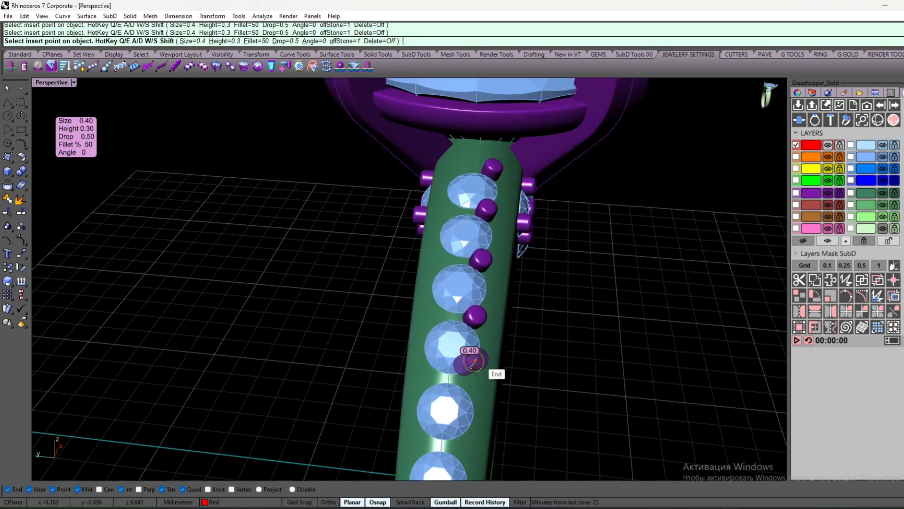
right_click_drag(474, 360, 466, 371)
scroll(464, 375, "up", 10)
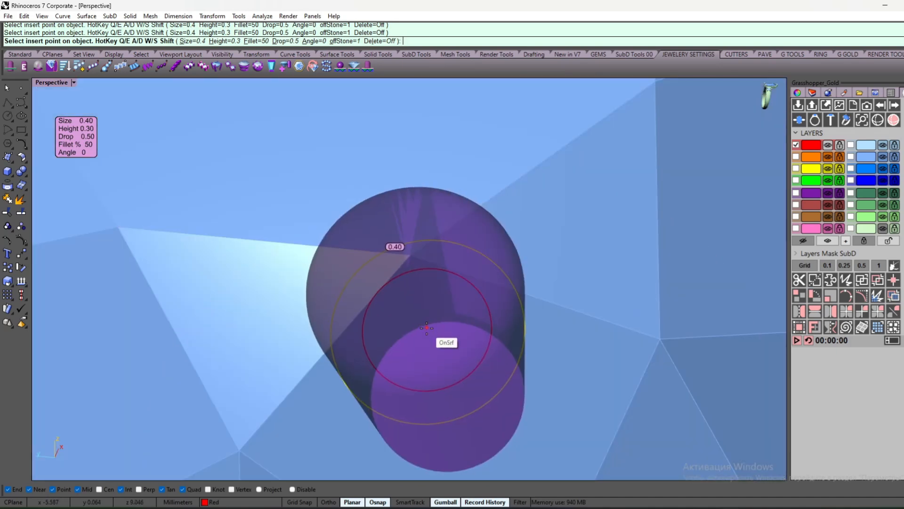
scroll(456, 384, "down", 5)
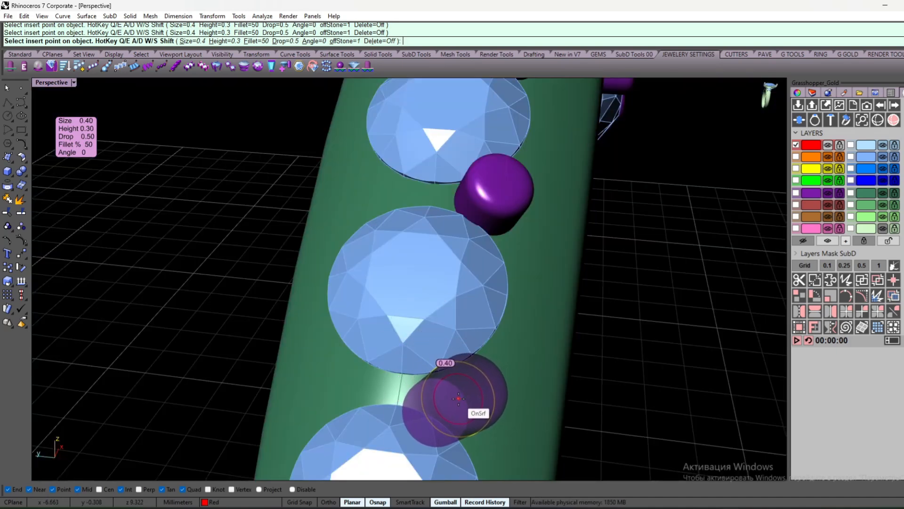
scroll(473, 389, "down", 6)
scroll(506, 325, "up", 7)
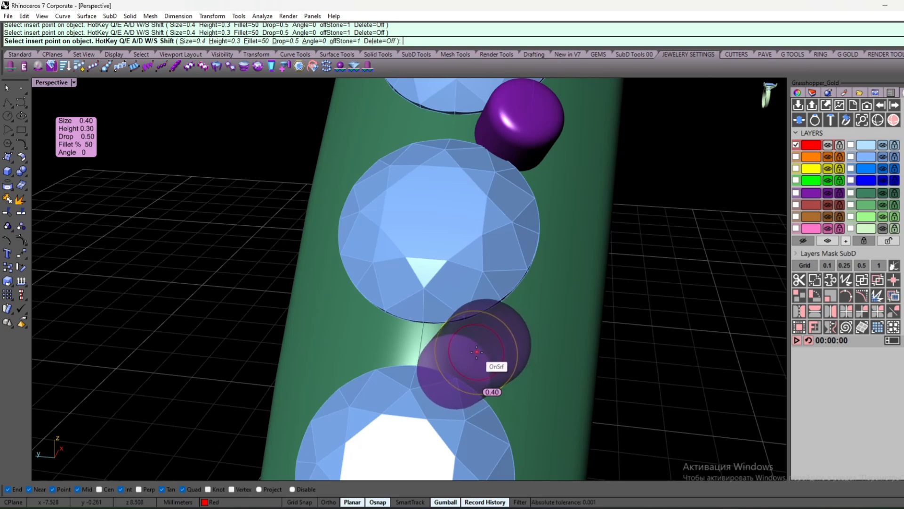
- Place 0.4 mm prongs along the same side between the sixth and seventh and between the seventh and eighth shoulder gems
scroll(477, 351, "down", 5)
scroll(501, 313, "up", 5)
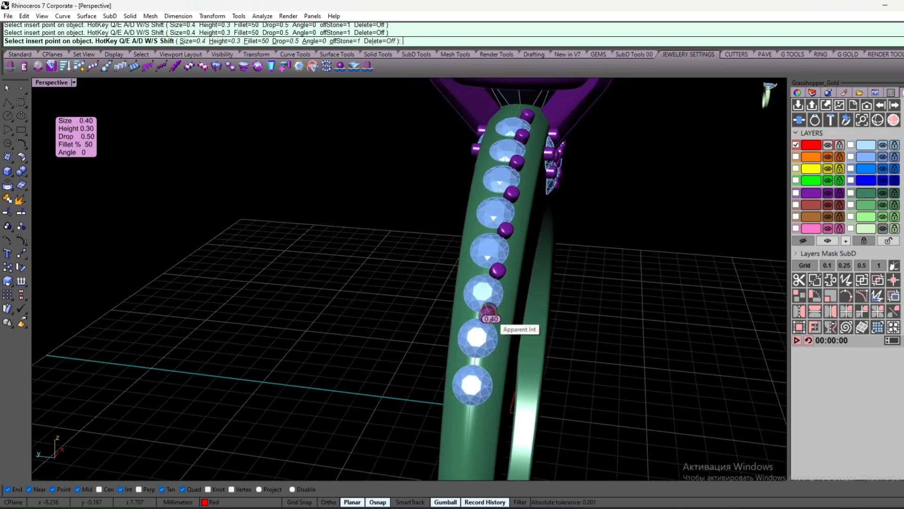
scroll(502, 318, "up", 3)
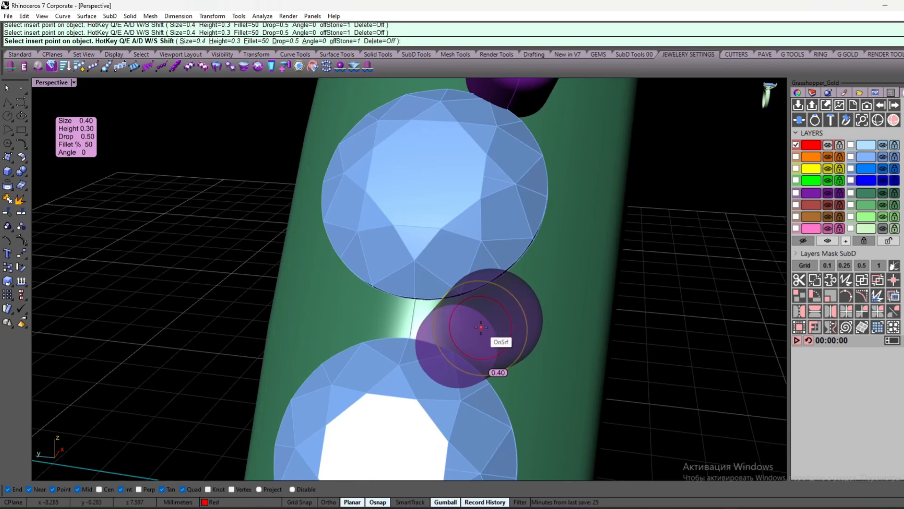
scroll(501, 320, "down", 3)
scroll(530, 257, "down", 3)
scroll(449, 323, "up", 5)
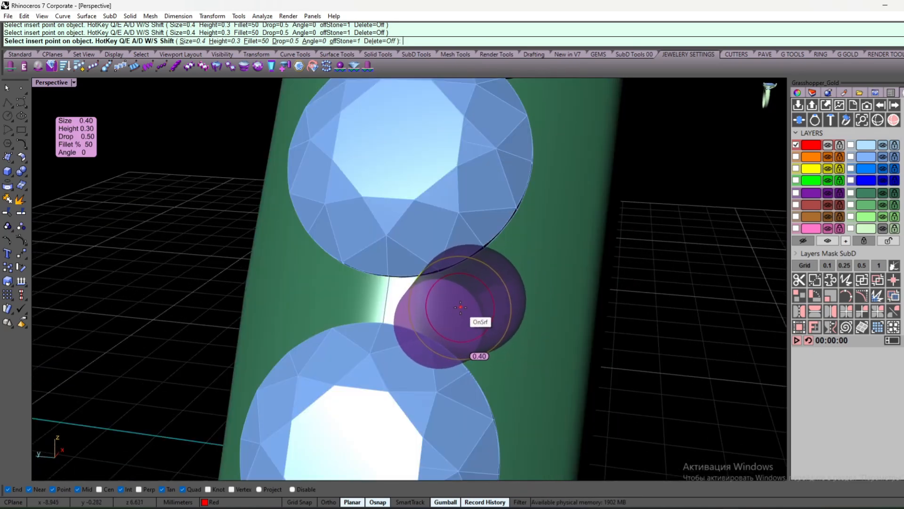
scroll(462, 306, "down", 3)
- Place a 0.4 mm prong below the eighth and last shoulder gem and end the prong placement
scroll(515, 292, "up", 3)
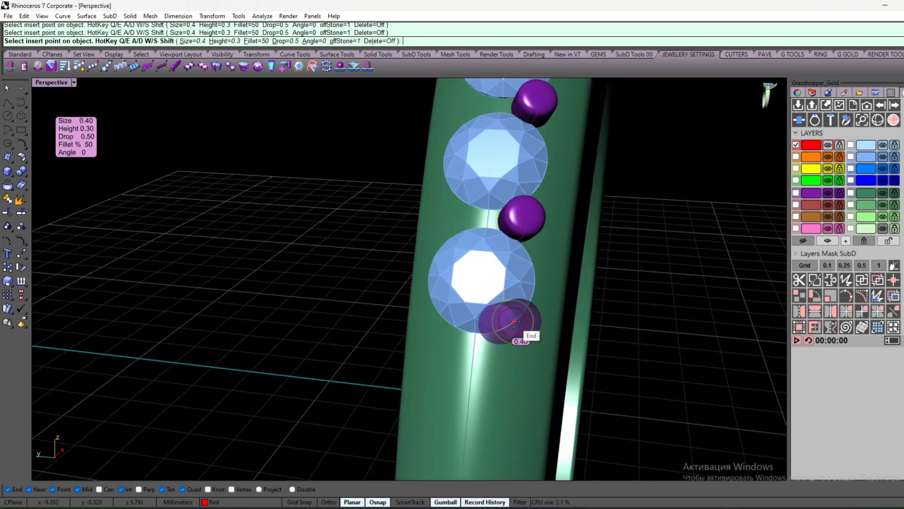
scroll(499, 367, "up", 2)
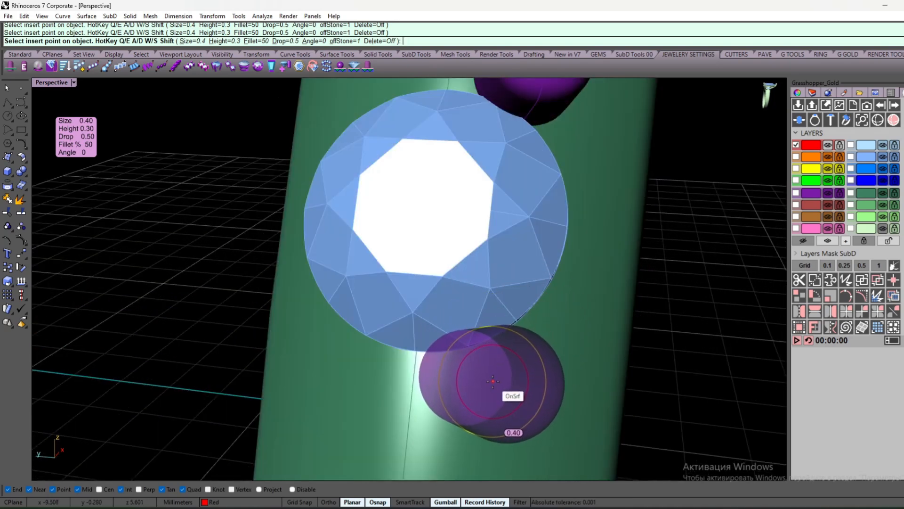
left_click(492, 381)
key("Return")
- Select all nine prongs running along one side of the shoulder gem row
scroll(529, 339, "down", 5)
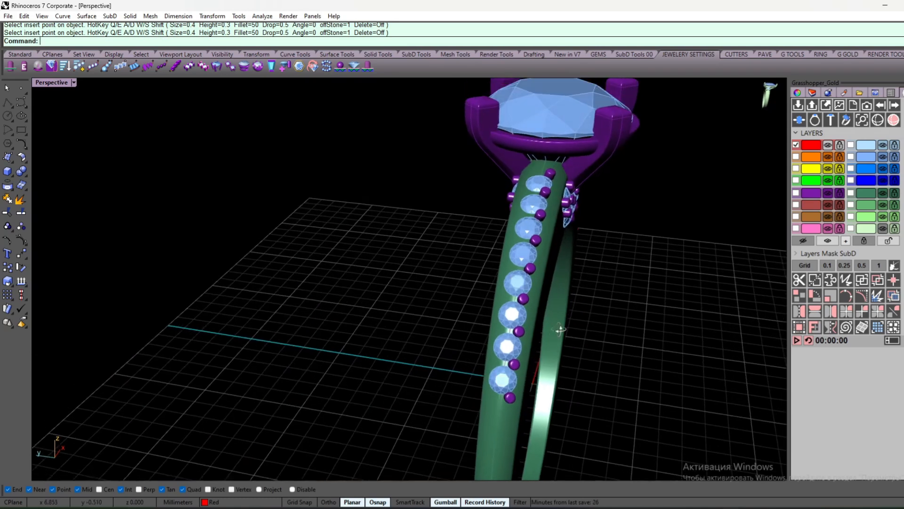
scroll(550, 331, "up", 4)
left_click(539, 201)
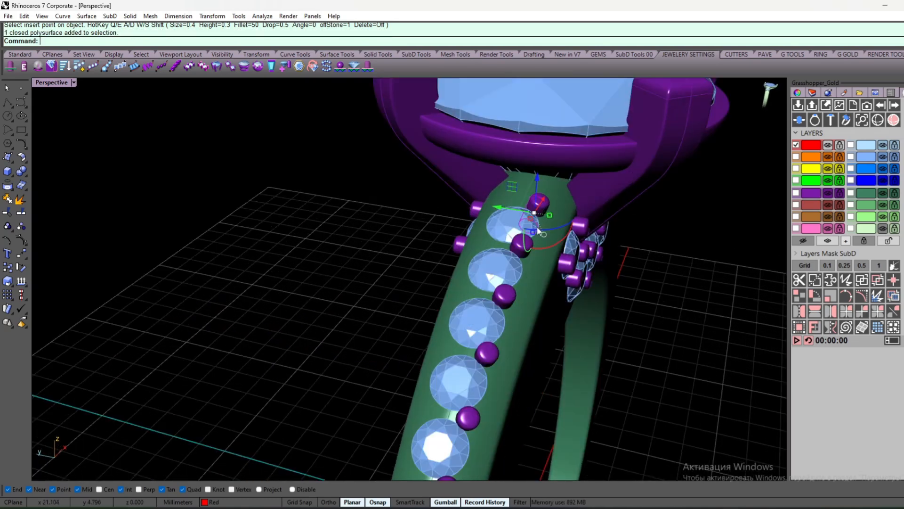
left_click(513, 287)
left_click(532, 281)
scroll(522, 246, "up", 5)
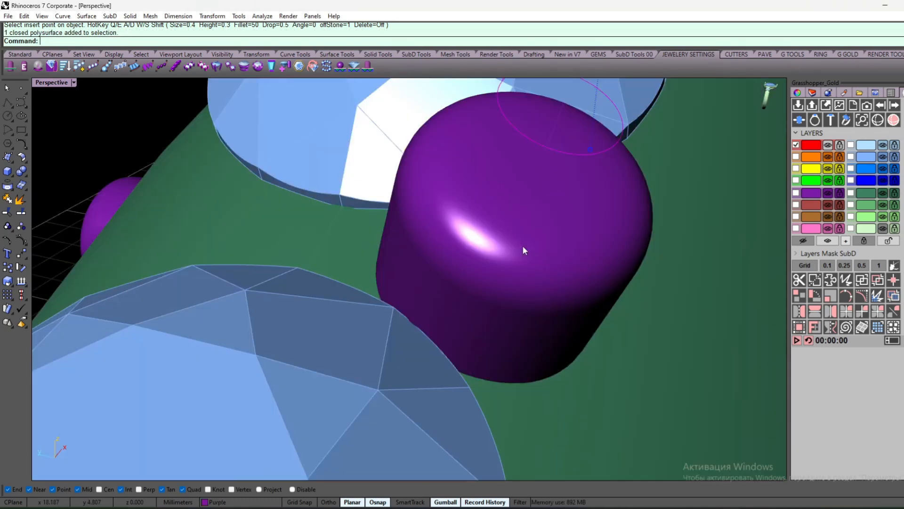
scroll(509, 264, "down", 6)
scroll(510, 262, "up", 3)
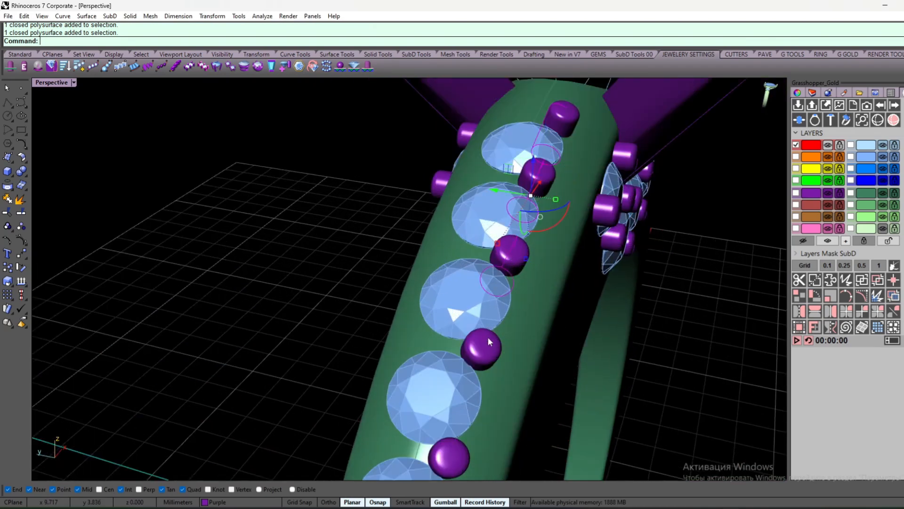
scroll(488, 336, "down", 4)
scroll(484, 303, "up", 3)
left_click(466, 364)
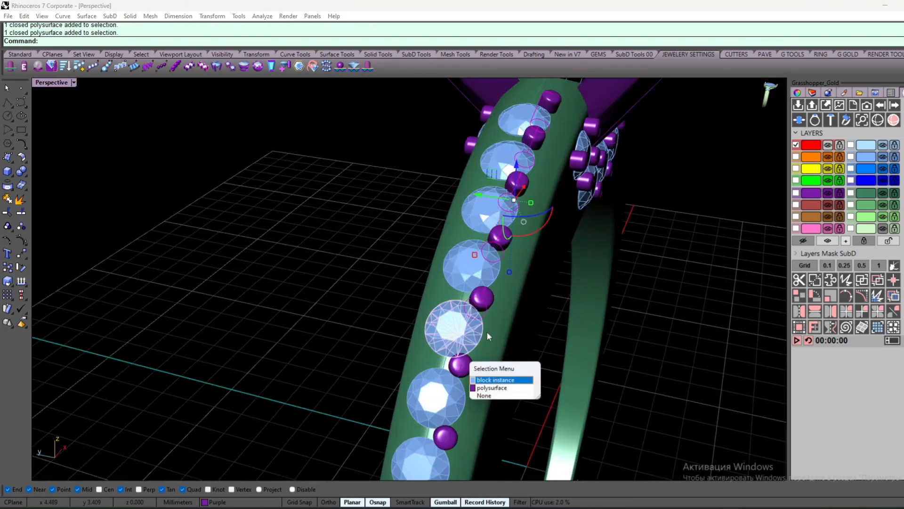
left_click(490, 383)
right_click_drag(490, 383, 494, 368)
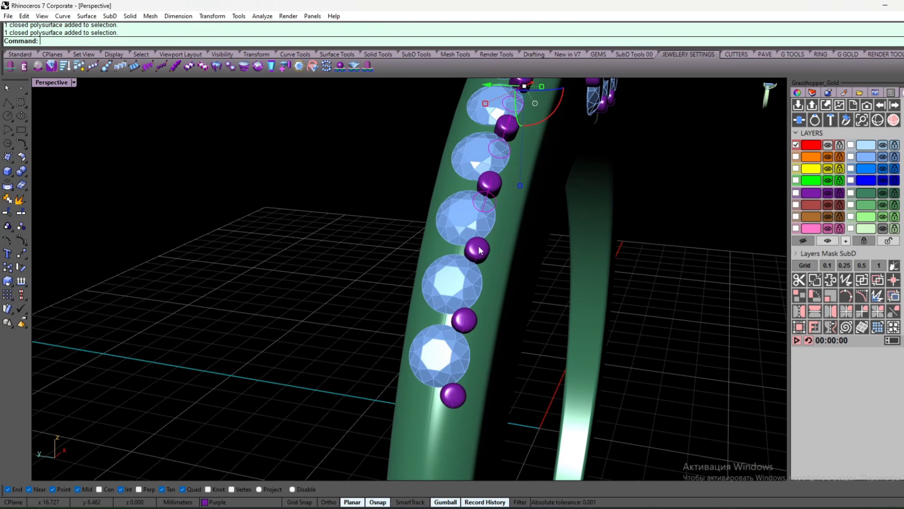
left_click(467, 316)
left_click(476, 349)
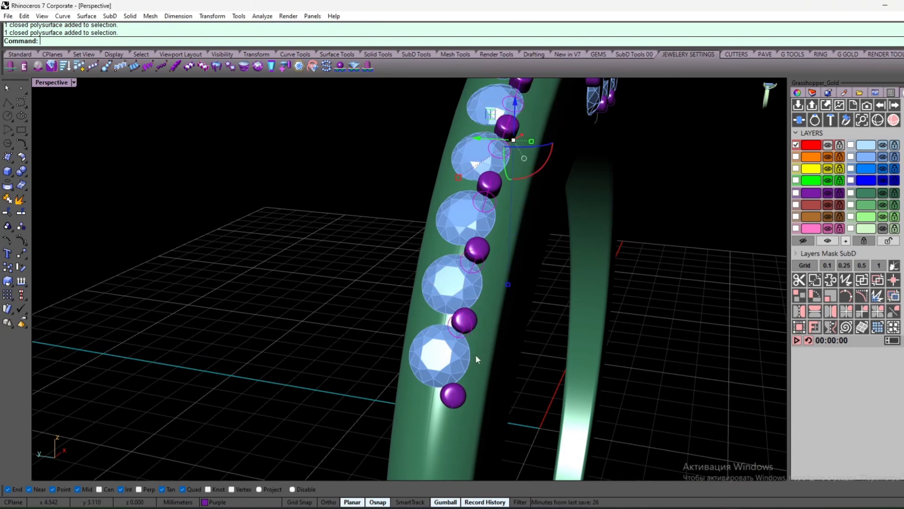
left_click(456, 391)
left_click(490, 414)
right_click_drag(471, 341, 468, 334)
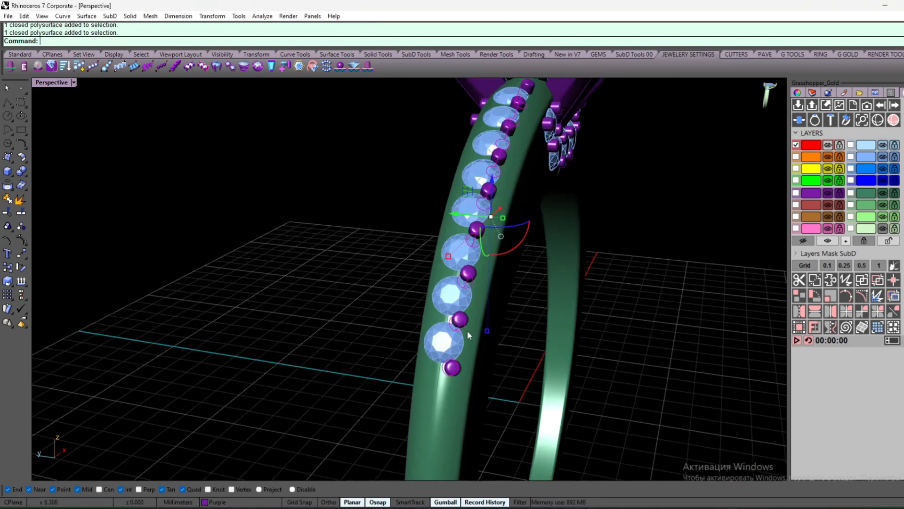
- Mirror the nine selected prongs across the X axis from origin 0 to the other side of the shoulder gem row
middle_click(502, 370)
left_click(501, 365)
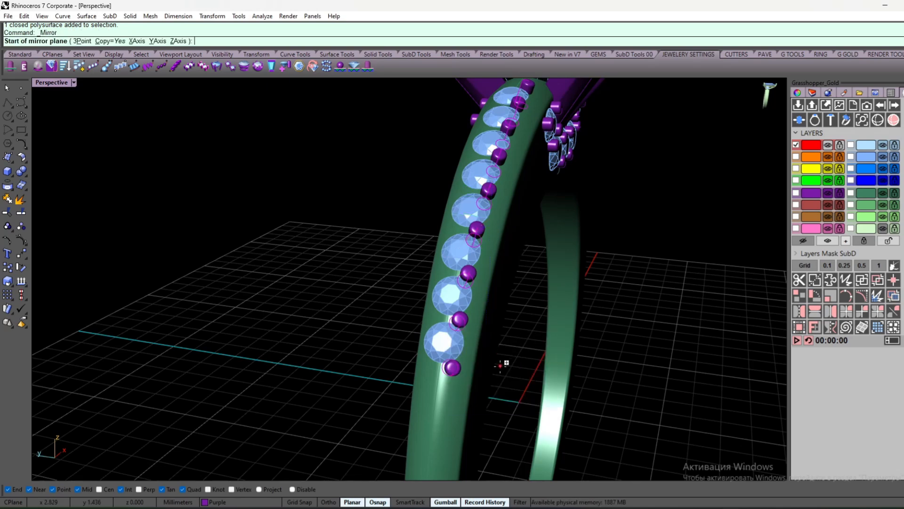
type("0")
key("Return")
left_click(606, 263)
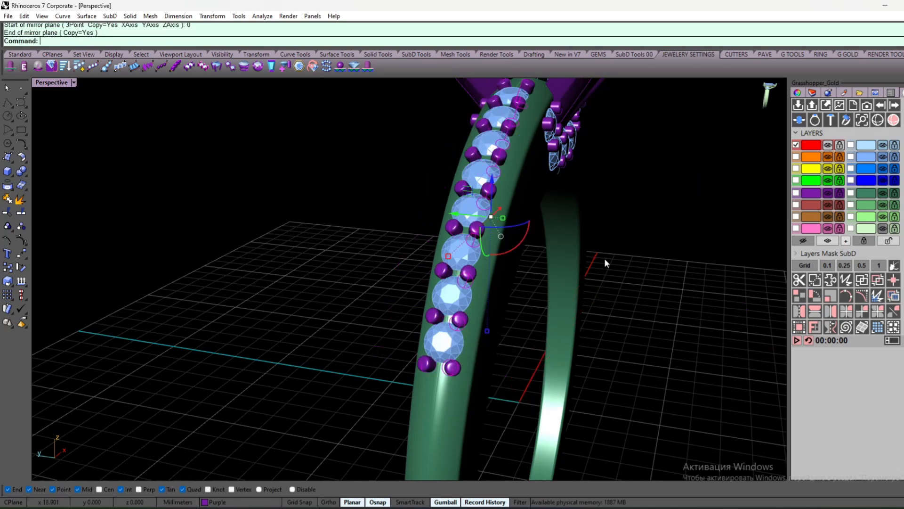
- Select both rows of shoulder prongs and mirror them across the Y axis from origin 0 onto the opposite shoulder
right_click_drag(467, 190, 469, 159)
left_click(466, 157, "shift")
left_click(504, 270, "shift")
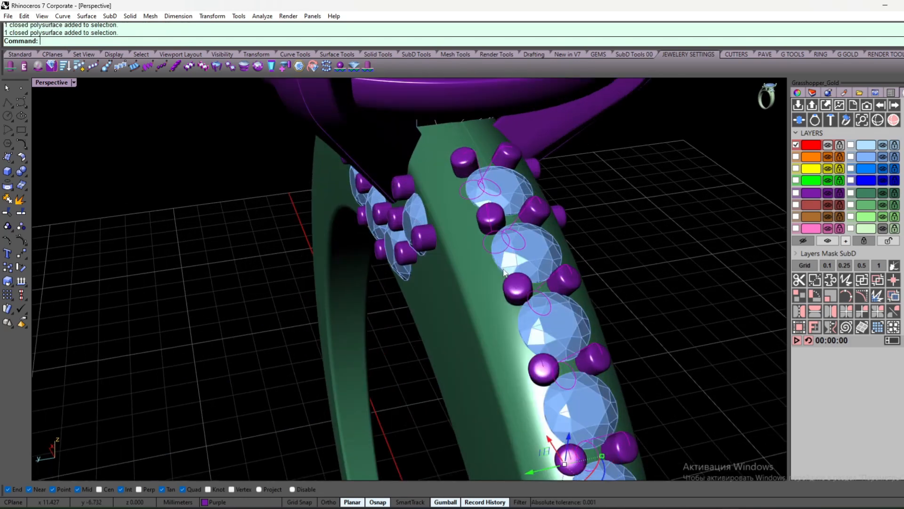
right_click_drag(438, 186, 489, 262)
scroll(400, 196, "down", 3)
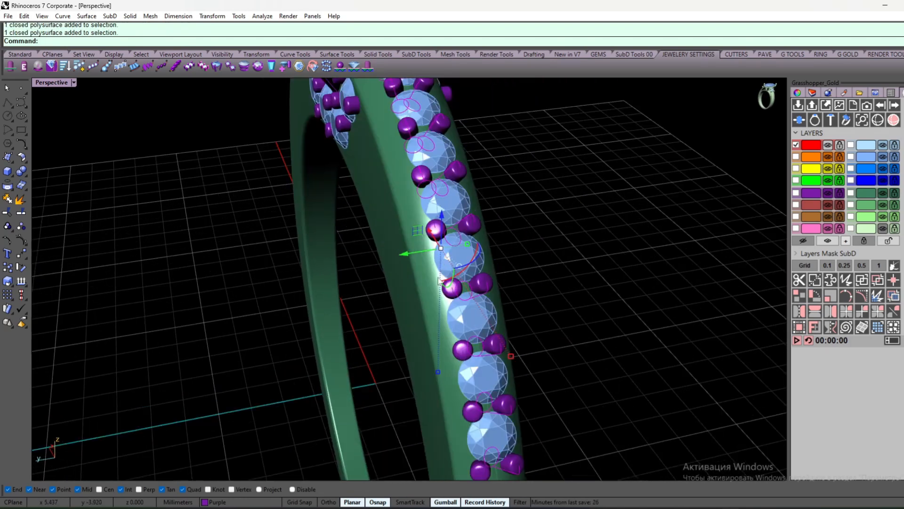
scroll(431, 236, "up", 3)
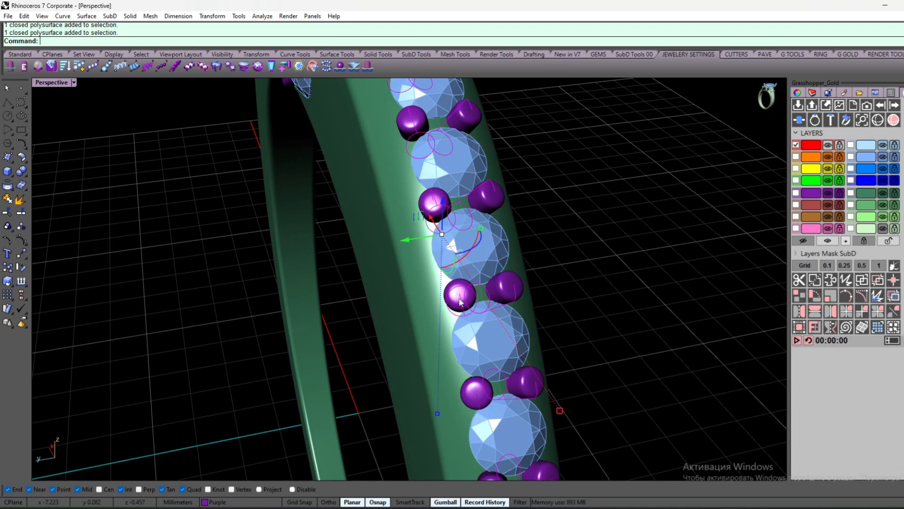
scroll(467, 381, "down", 1)
left_click(471, 414)
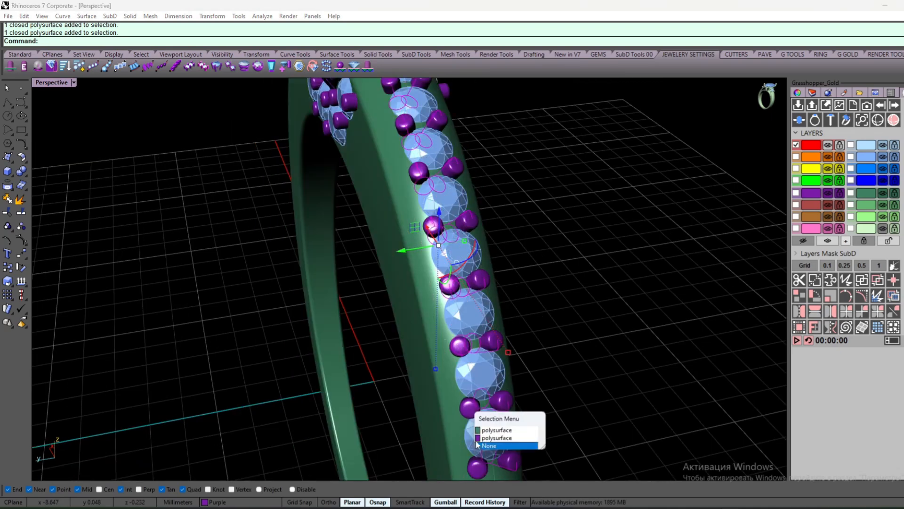
left_click(485, 438)
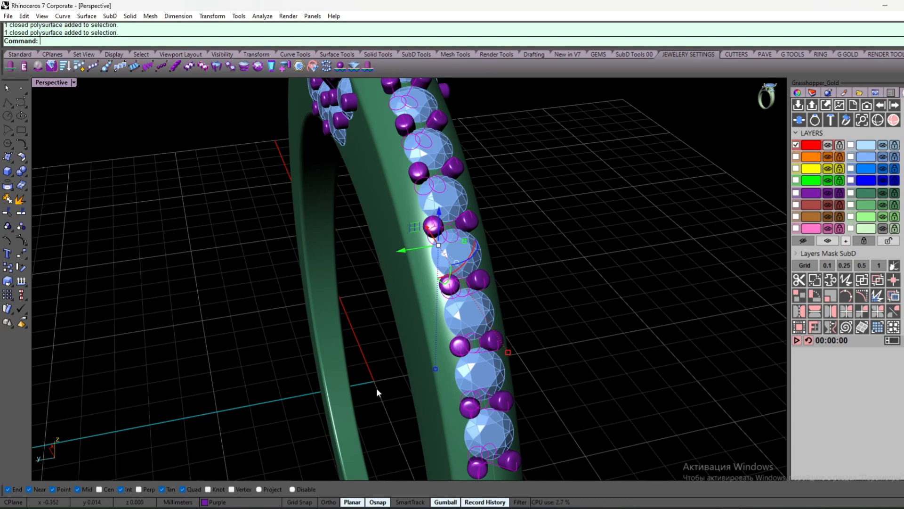
key("space")
type("0")
key("Return")
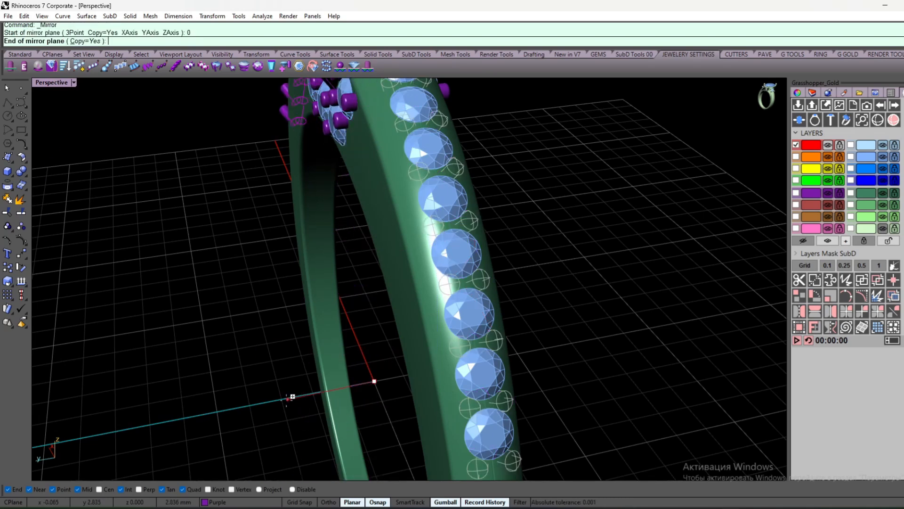
left_click(234, 408)
- Examine the prongs on both shoulders, the side stones and the center head from several angles
scroll(373, 317, "down", 5)
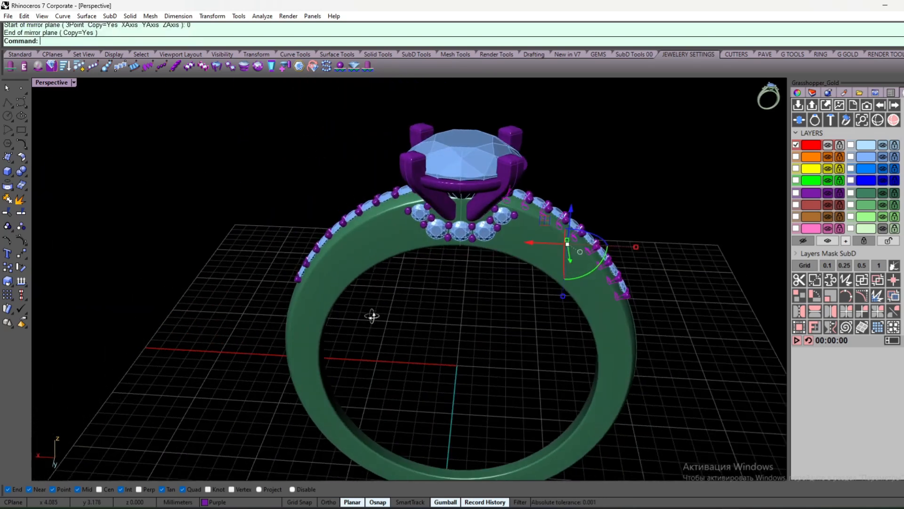
right_click_drag(448, 306, 507, 317)
scroll(513, 255, "up", 6)
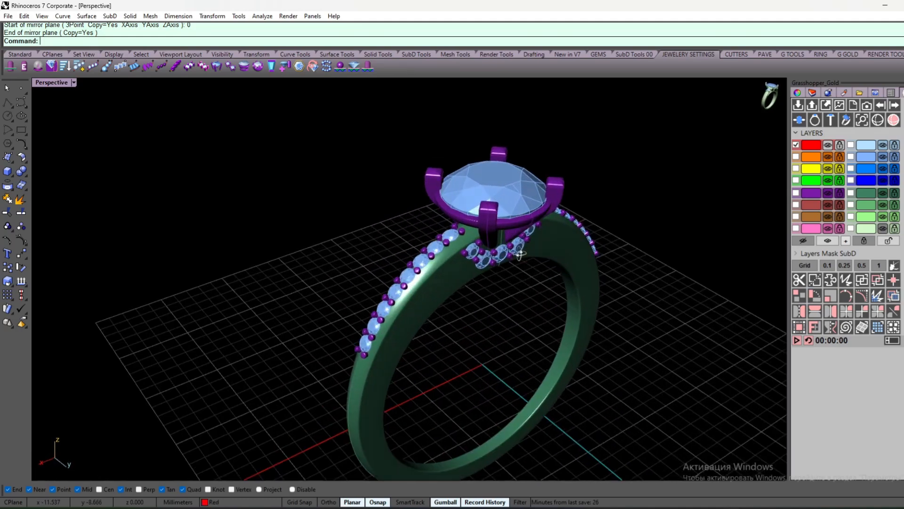
right_click_drag(519, 252, 453, 196)
scroll(477, 141, "up", 4)
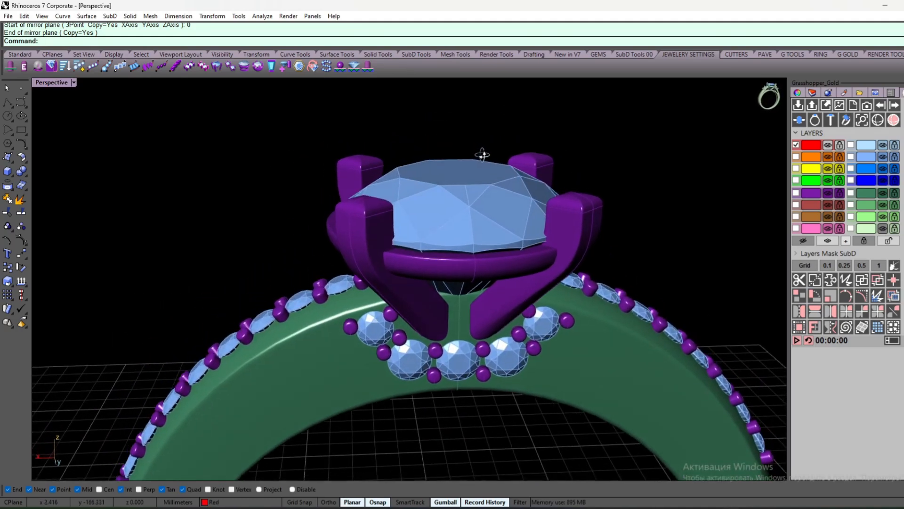
right_click_drag(482, 153, 360, 257)
scroll(458, 158, "down", 5)
scroll(360, 257, "up", 2)
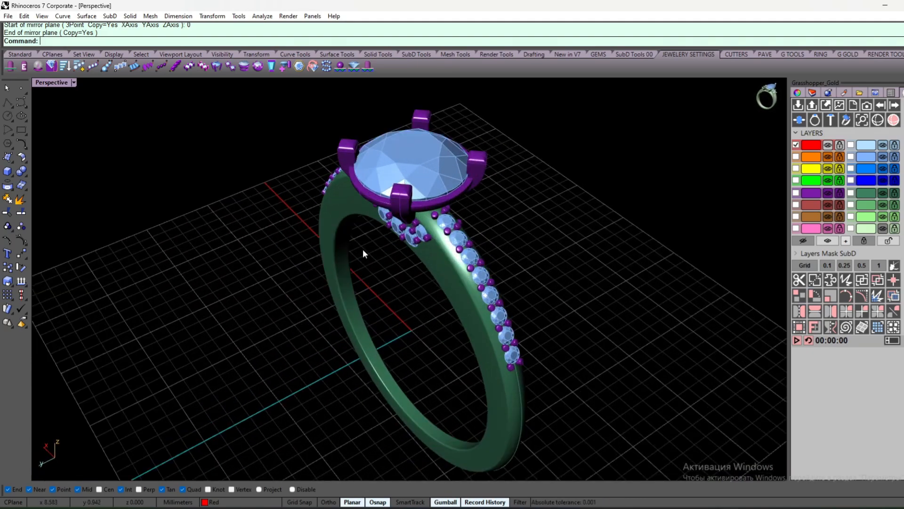
scroll(306, 321, "down", 4)
mouse_move(305, 320)
right_mouse_down()
mouse_move(325, 291)
mouse_move(259, 302)
mouse_move(304, 324)
right_mouse_up()
scroll(264, 303, "down", 6)
scroll(259, 302, "up", 6)
scroll(369, 329, "down", 4)
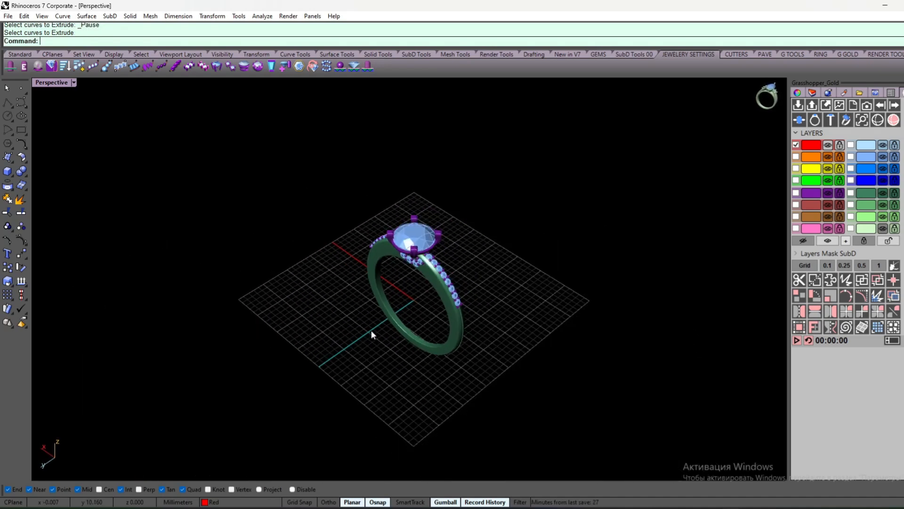
scroll(371, 329, "up", 4)
- Add a ground plane of size 200 beneath the ring
left_click(868, 54)
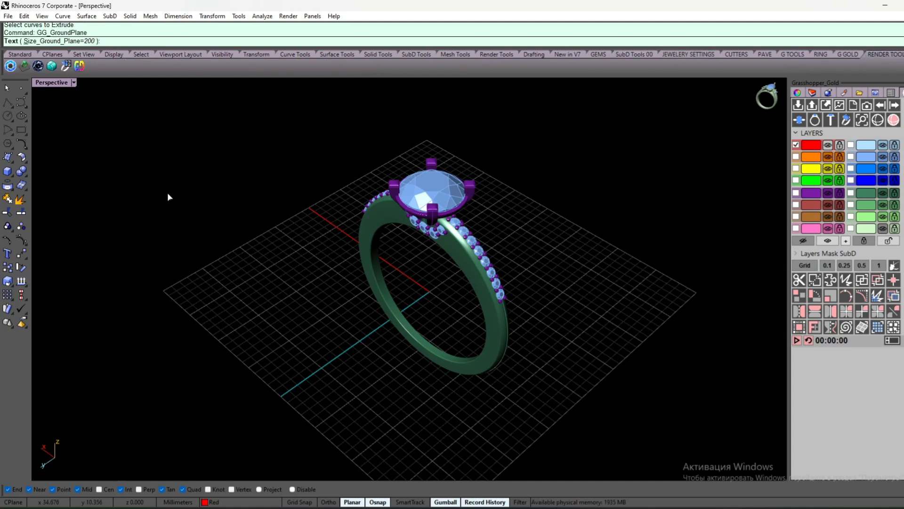
right_click_drag(169, 197, 211, 216)
key("Return")
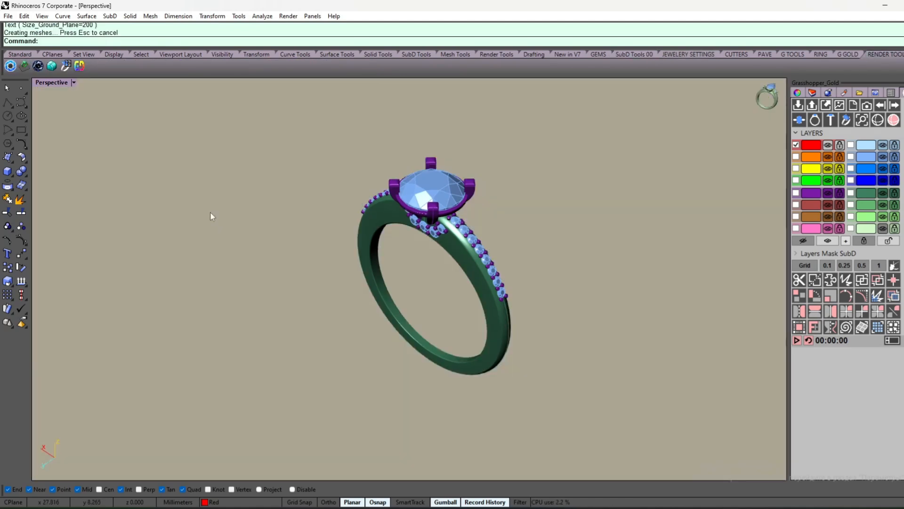
- Examine the complete ring above the ground plane, especially the center stone's gallery and the shoulder settings
right_click_drag(241, 189, 521, 173)
scroll(461, 254, "down", 5)
right_click_drag(461, 254, 454, 319)
scroll(454, 319, "up", 10)
right_click_drag(377, 305, 388, 282)
scroll(310, 274, "up", 5)
scroll(310, 274, "down", 5)
right_click_drag(313, 278, 384, 286)
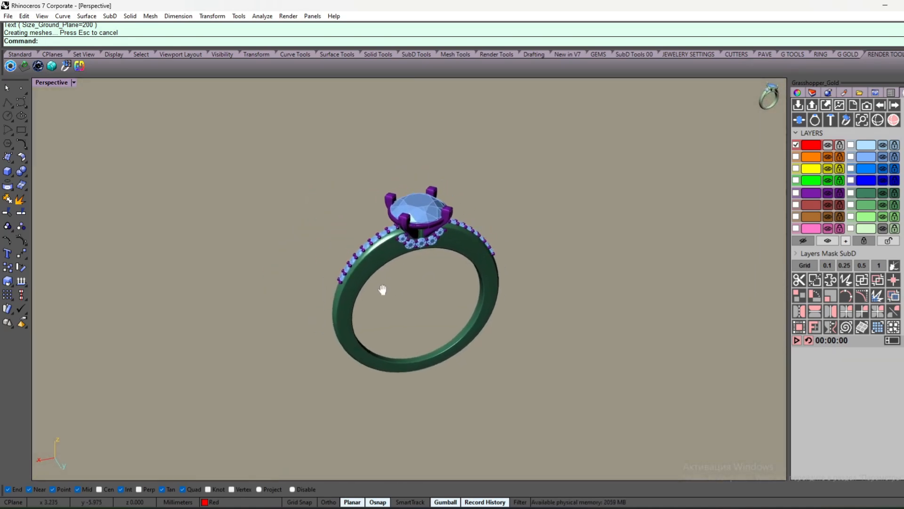
scroll(448, 264, "up", 6)
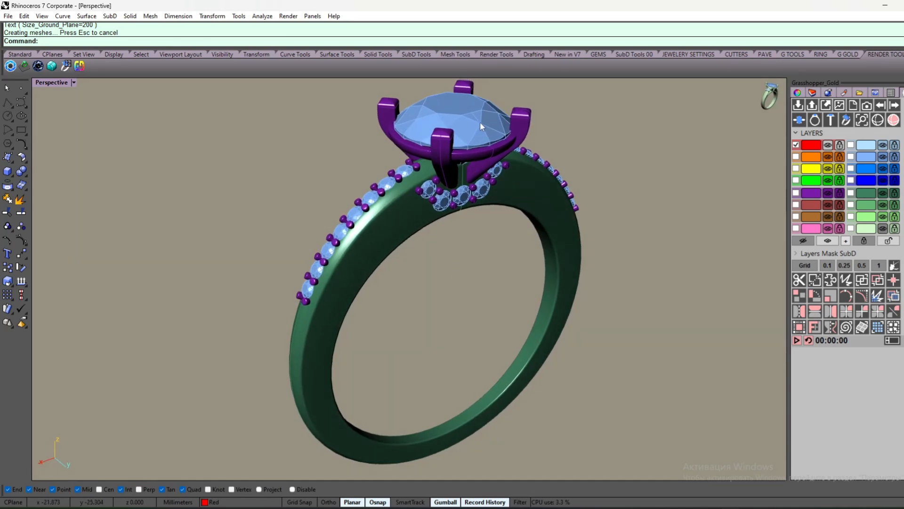
scroll(476, 137, "up", 2)
left_click(471, 162)
left_click(493, 182)
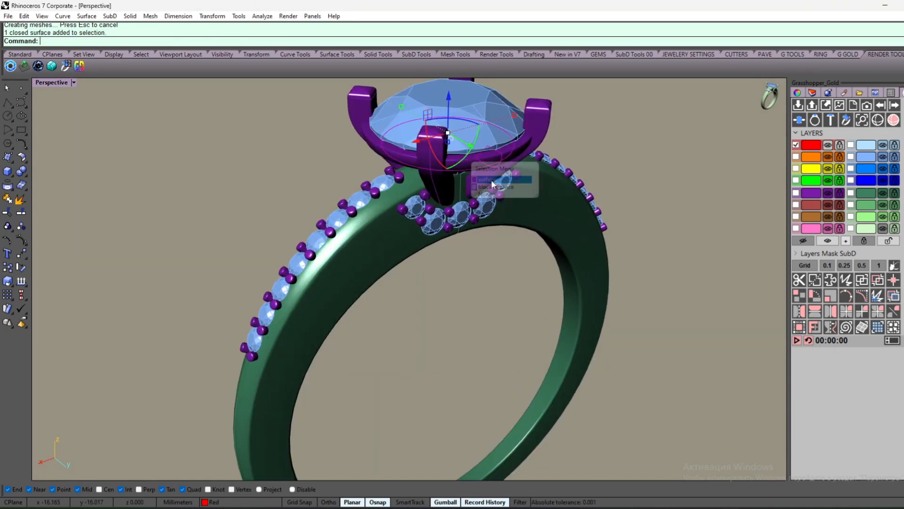
left_click(495, 256)
right_click_drag(494, 257, 480, 282)
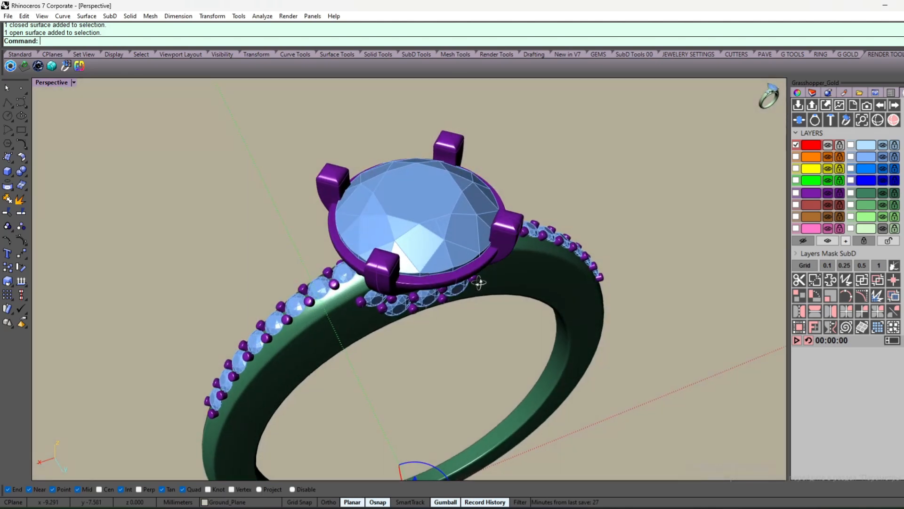
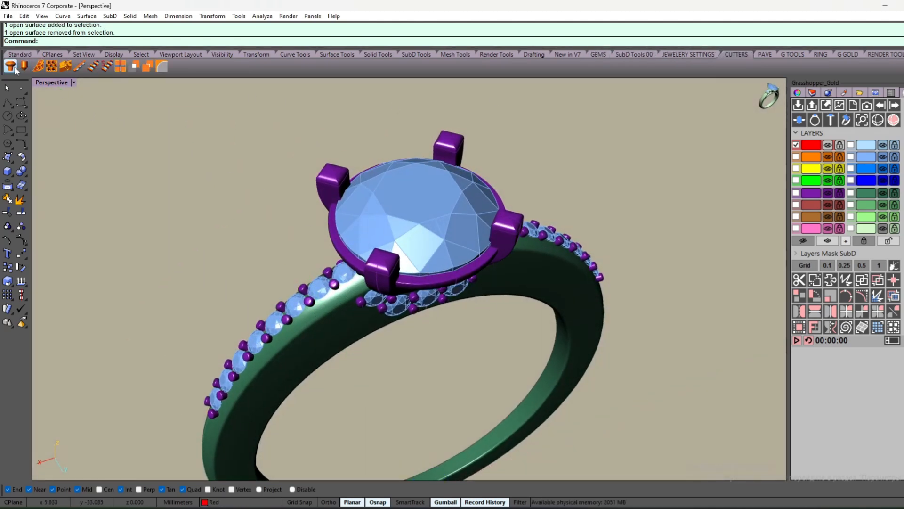
- Start the gem cutters tool and load the large center stone to preview its cutter
left_click(11, 66)
left_click(385, 208)
left_click(233, 144)
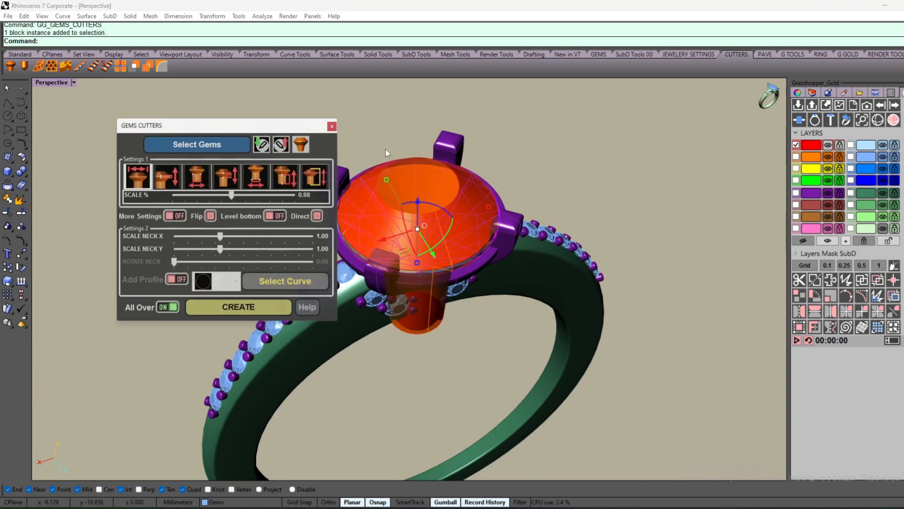
left_click(390, 134)
right_click_drag(390, 134, 389, 184)
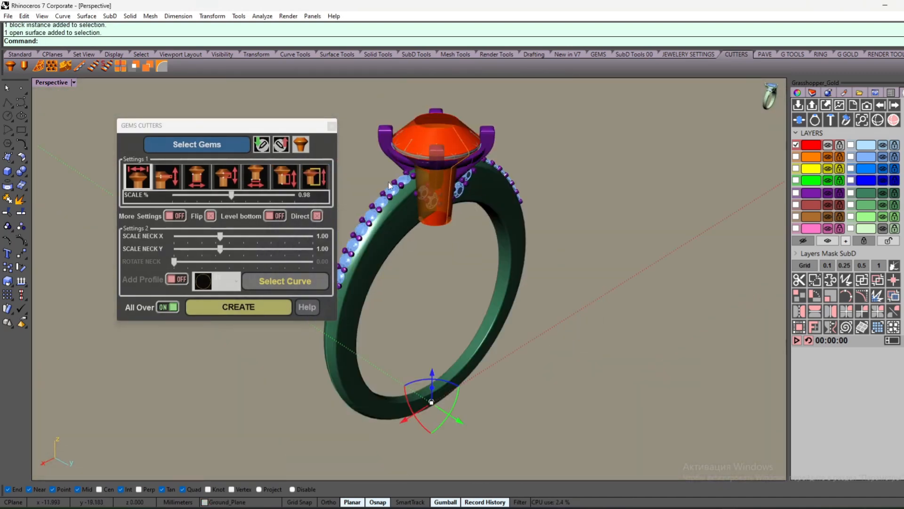
scroll(461, 127, "up", 5)
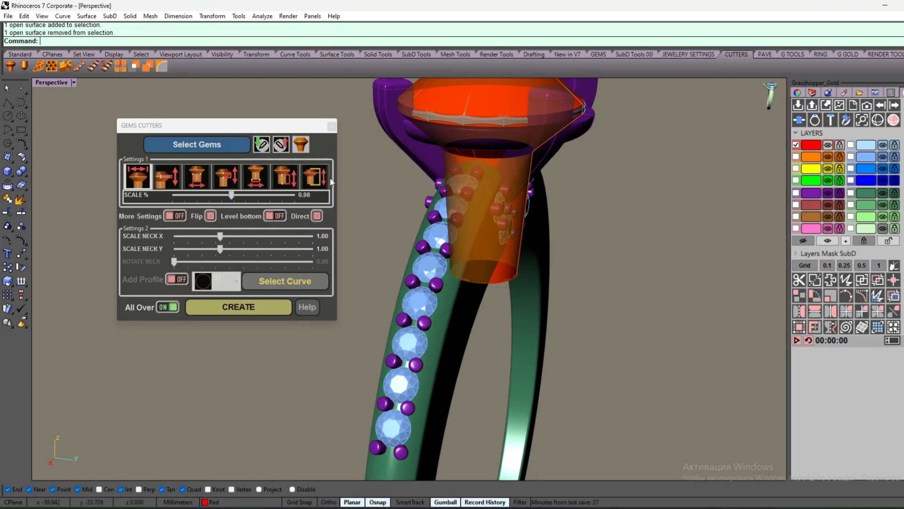
- Set the center stone cutter's lower depth to 0.22, create the cutter and end the tool
left_click_drag(213, 198, 176, 197)
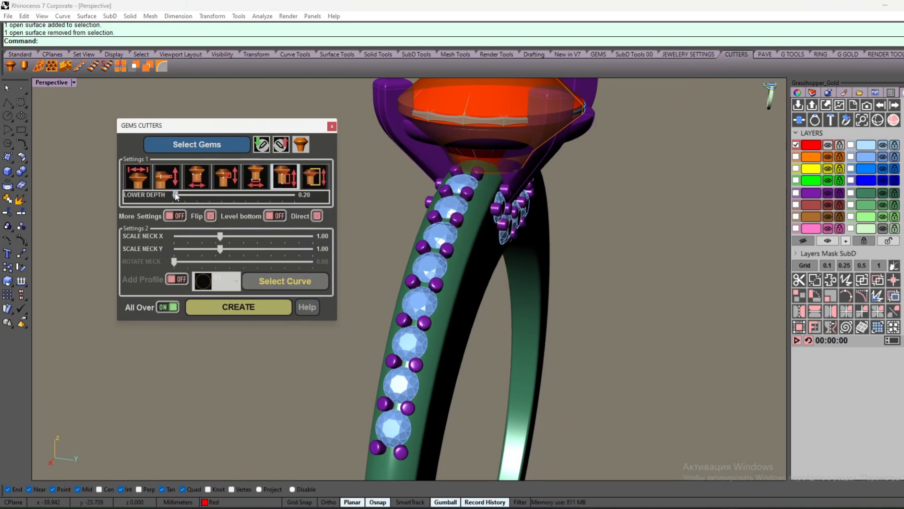
mouse_move(455, 149)
right_mouse_down()
mouse_move(460, 137)
mouse_move(440, 115)
mouse_move(463, 139)
right_mouse_up()
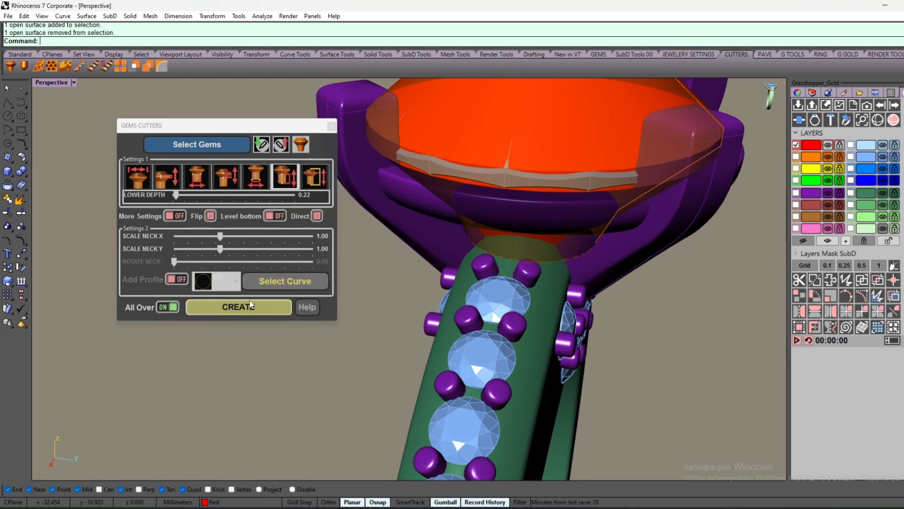
left_click(231, 307)
left_click(332, 126)
- Boolean union the four-prong head, the gallery ring beneath the center stone and the shank
right_click_drag(408, 139, 499, 149)
scroll(484, 171, "up", 3)
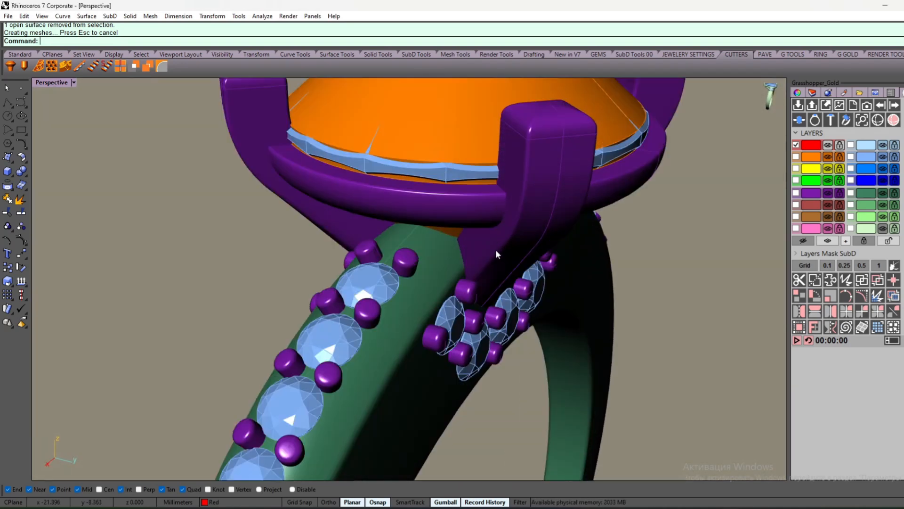
left_click(443, 215)
left_click(386, 213, "shift")
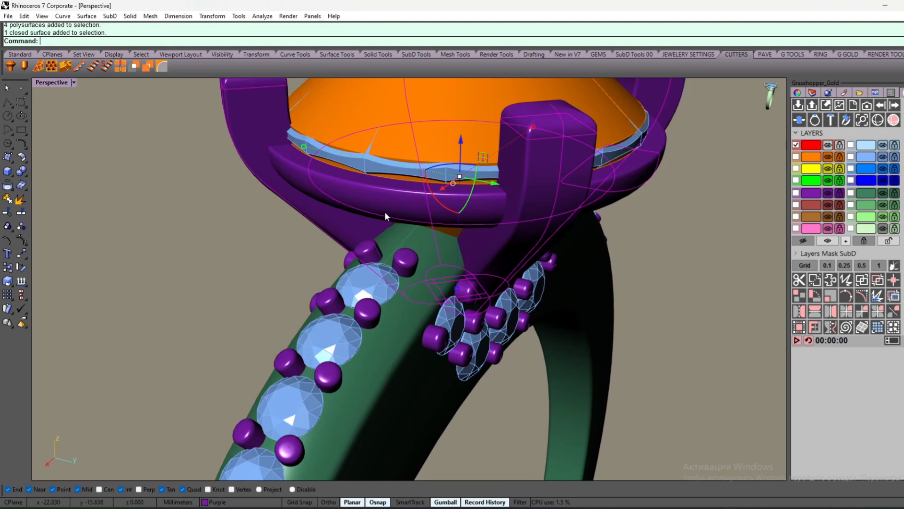
left_click(403, 324, "shift")
middle_click(403, 324)
left_click(444, 287)
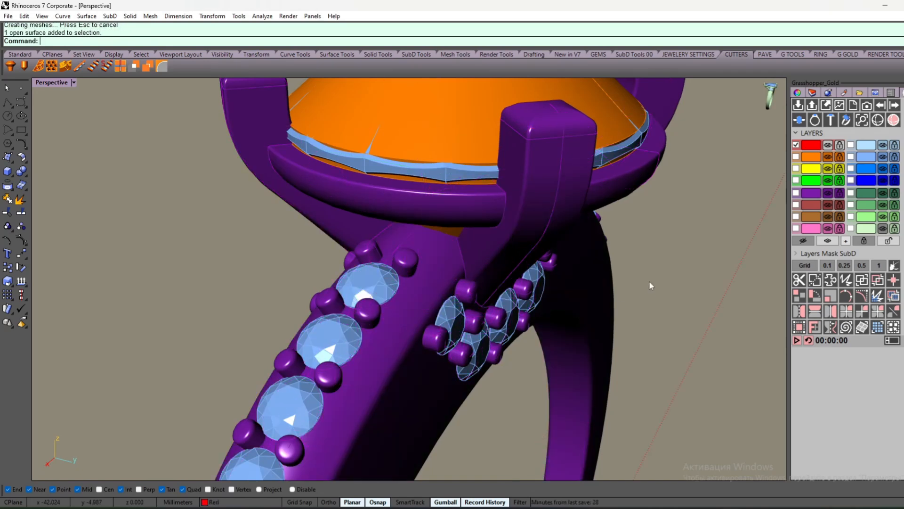
- Move the united head and shank to the dark green layer and deselect it
left_click(385, 337)
left_click(872, 195)
left_click(688, 275)
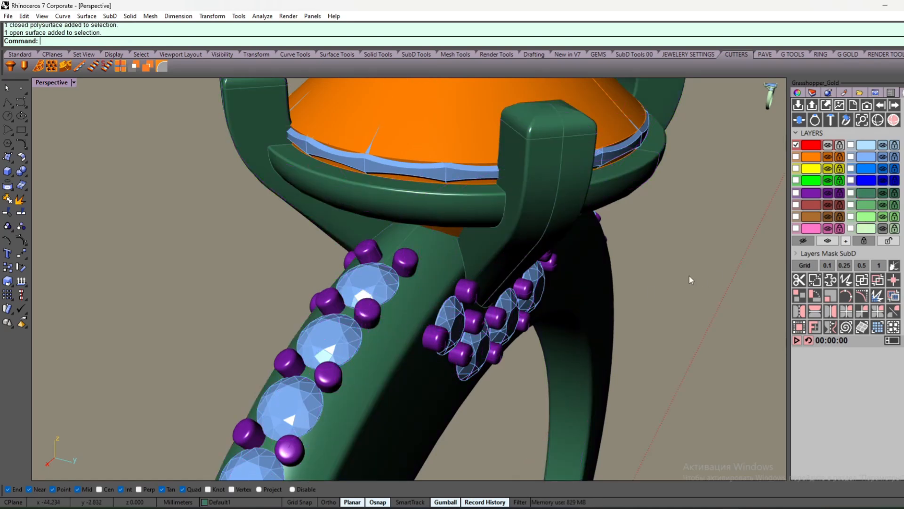
- Select all small prongs on the purple layer together with the ring body and Boolean union them
right_click_drag(688, 275, 715, 250)
scroll(551, 227, "down", 5)
right_click_drag(551, 227, 386, 198)
scroll(385, 198, "up", 5)
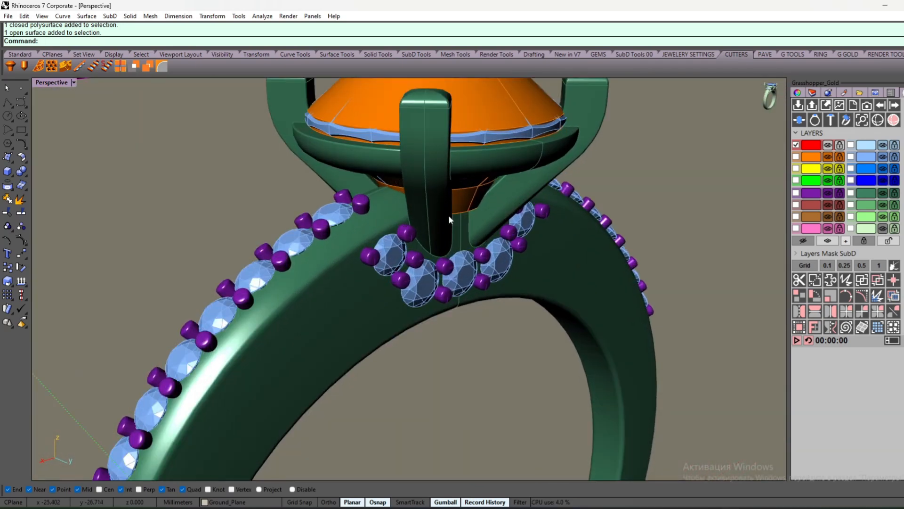
left_click(814, 194)
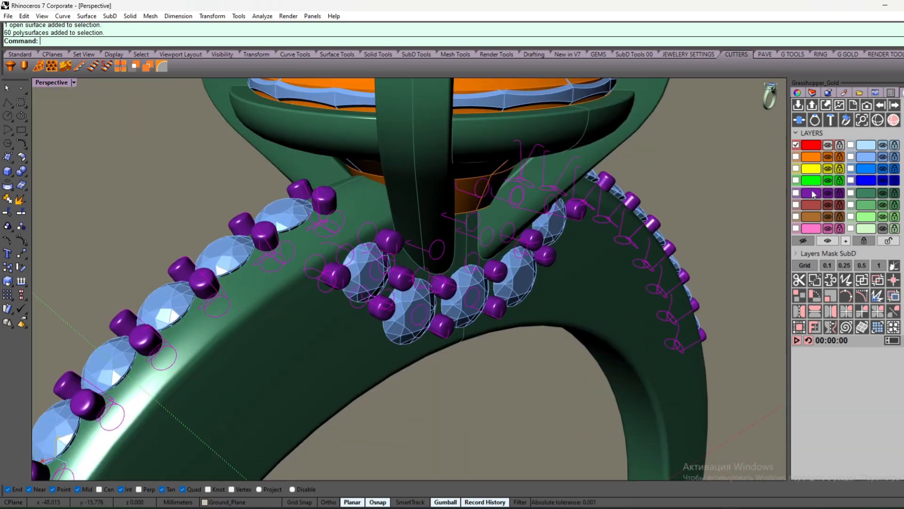
left_click(315, 323, "shift")
middle_click(314, 323)
left_click(351, 293)
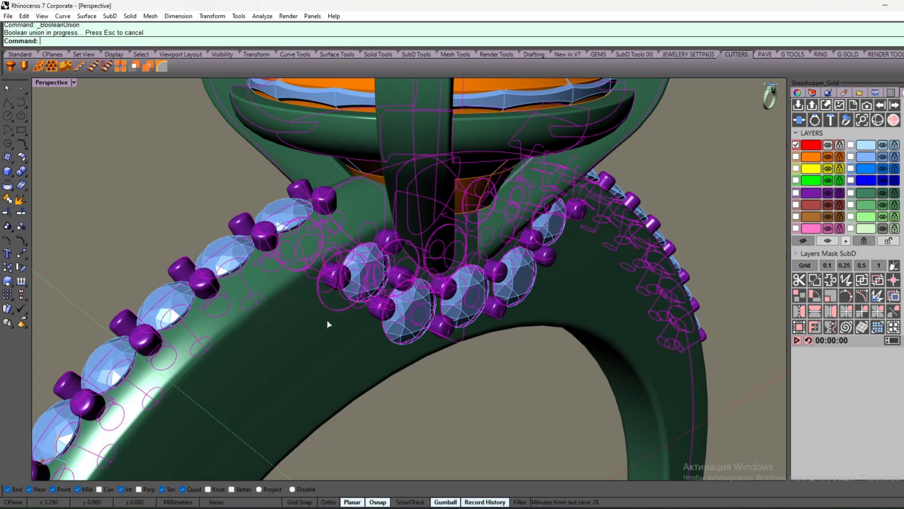
- Move the united ring body with its small prongs to the dark green layer and deselect it
left_click(431, 391)
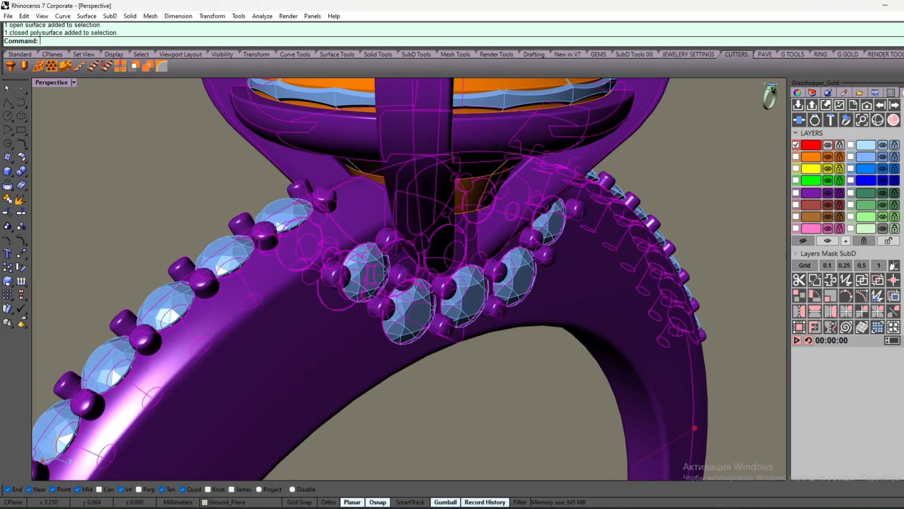
left_click(862, 195)
left_click(707, 198)
- Try to Boolean-subtract the orange center-stone cutter from the united ring body
scroll(566, 190, "down", 6)
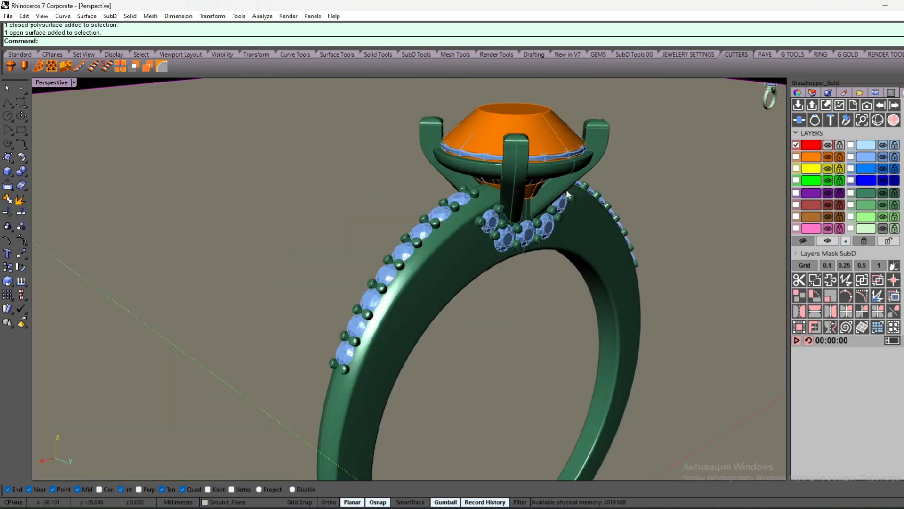
right_click_drag(567, 189, 521, 171)
middle_click(521, 172)
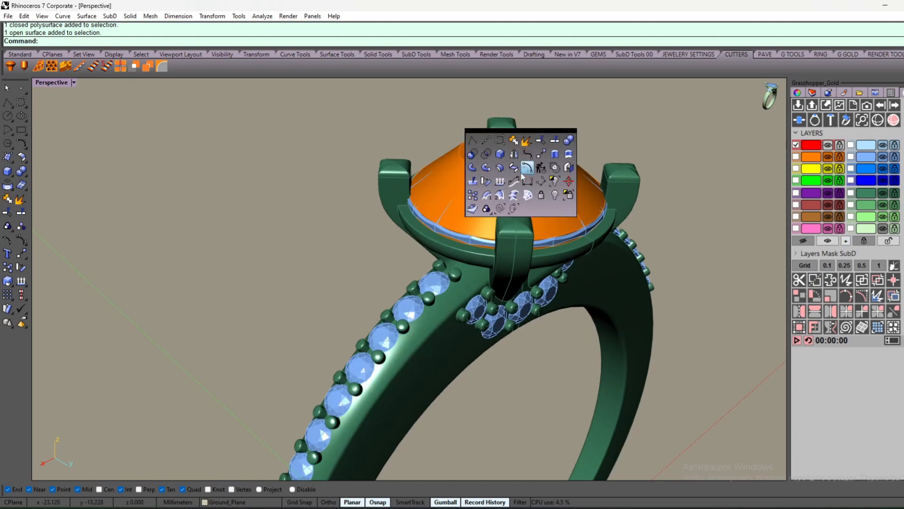
left_click(480, 157)
left_click(467, 288)
right_click(466, 288)
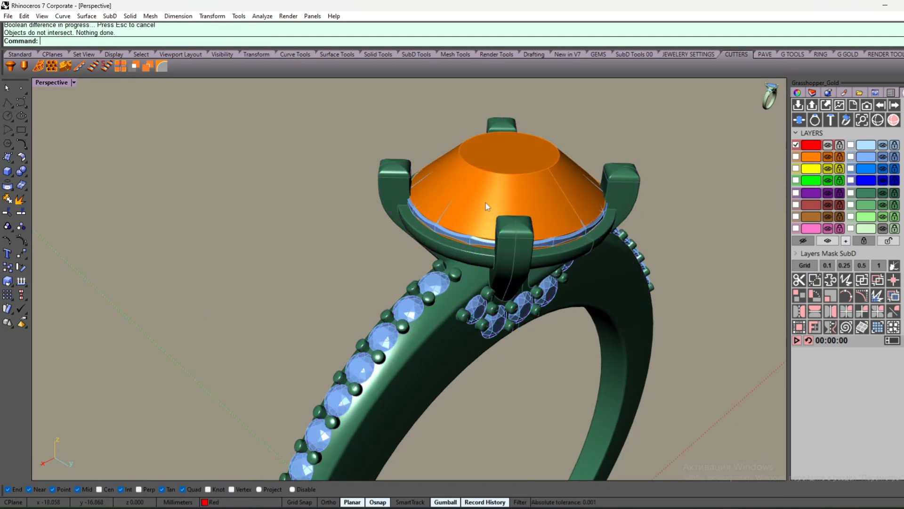
- Retry the Boolean difference between the green ring body and the orange cutter under the center stone
right_click(486, 202)
left_click(424, 354)
right_click(424, 354)
left_click(477, 288)
right_click(478, 288)
scroll(459, 292, "up", 3)
right_click(459, 293)
left_click(458, 293)
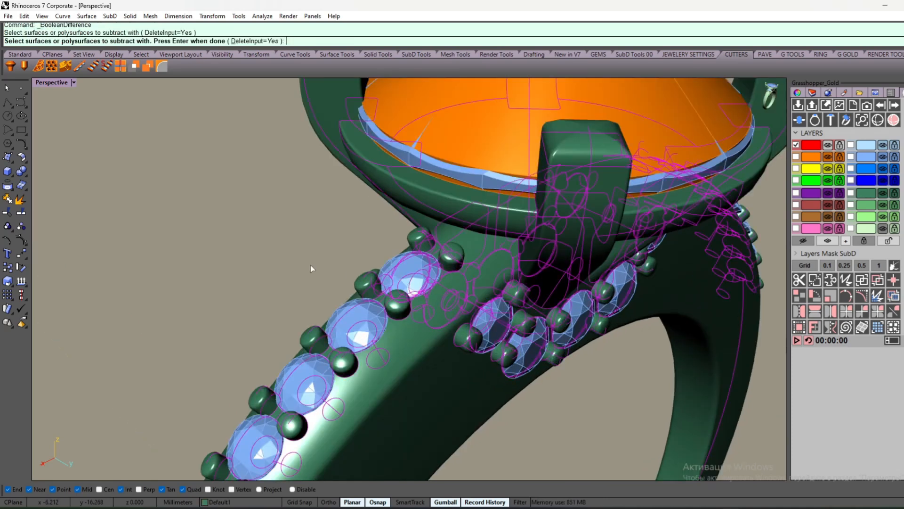
scroll(292, 248, "down", 6)
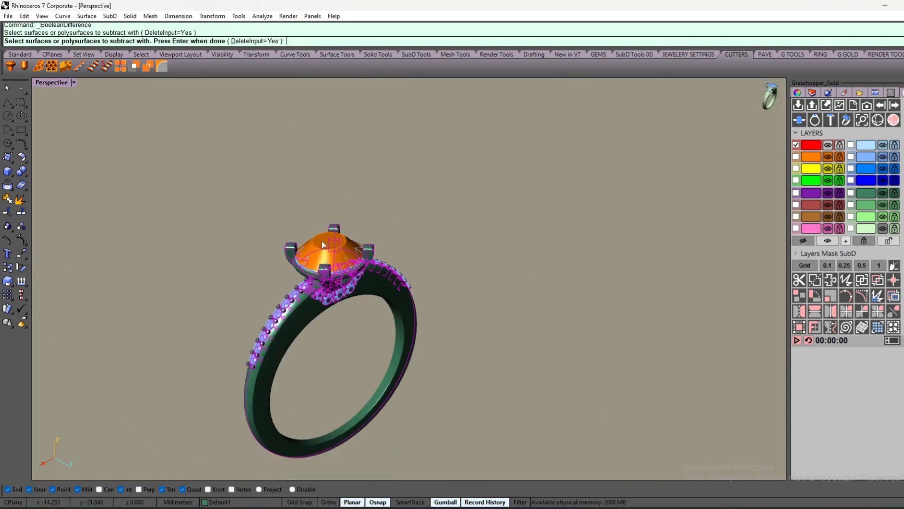
scroll(323, 244, "up", 3)
right_click(318, 253)
scroll(319, 251, "up", 2)
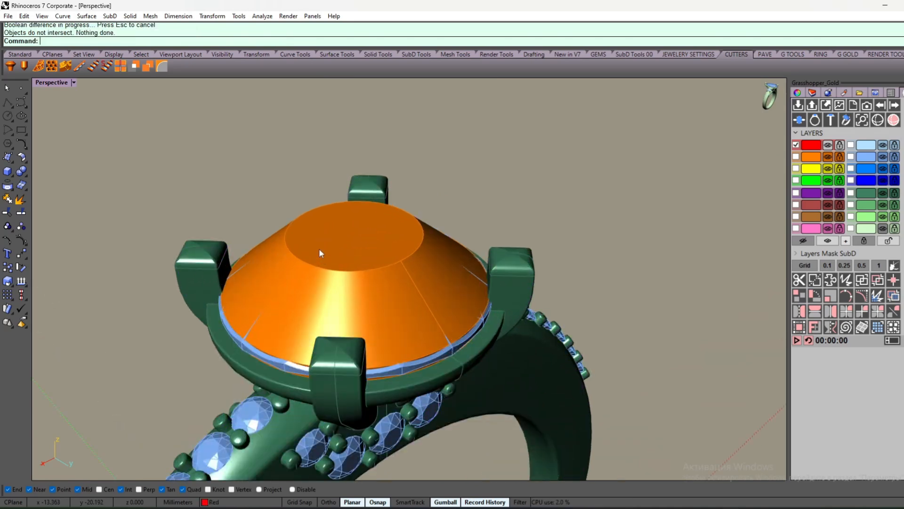
- Boolean-subtract the orange cutter from the ring body, picking its lower part beneath the gallery ring as the cutting object
right_click_drag(319, 253, 328, 205)
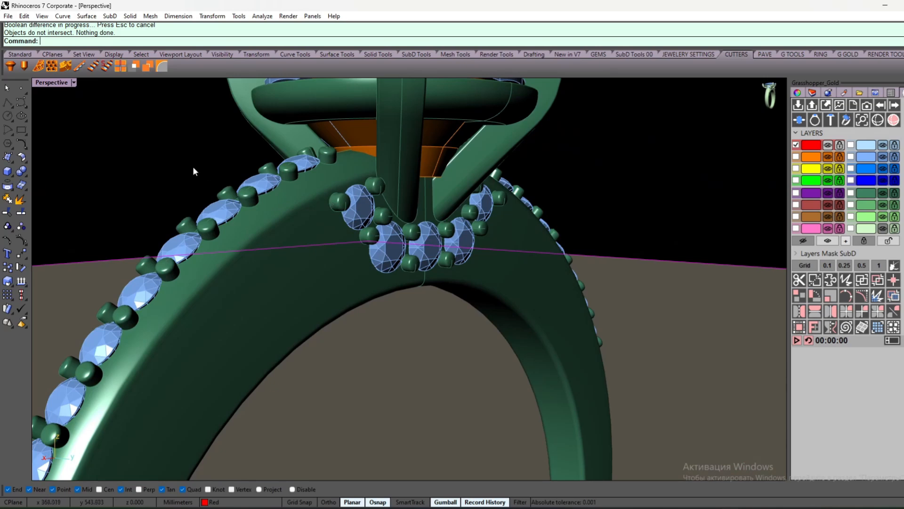
right_click_drag(206, 167, 210, 168)
middle_click(212, 167)
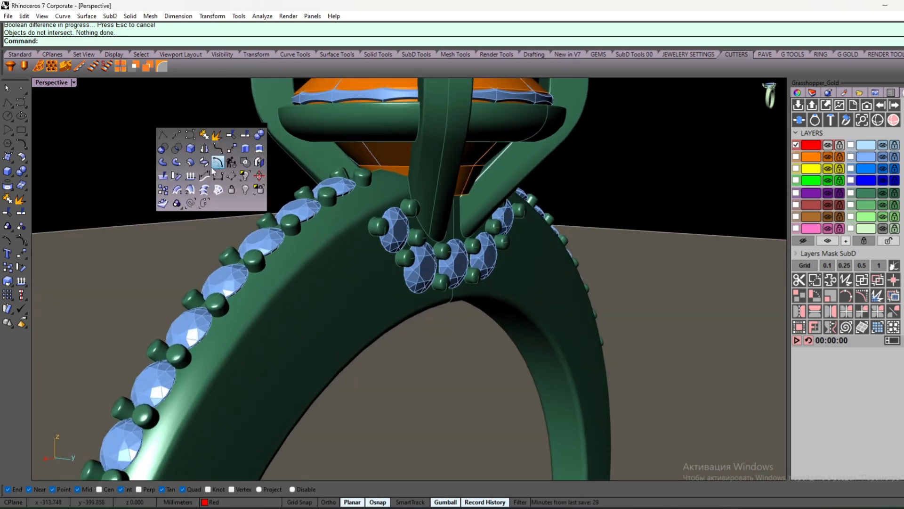
left_click(189, 162)
left_click(319, 251)
key("Return")
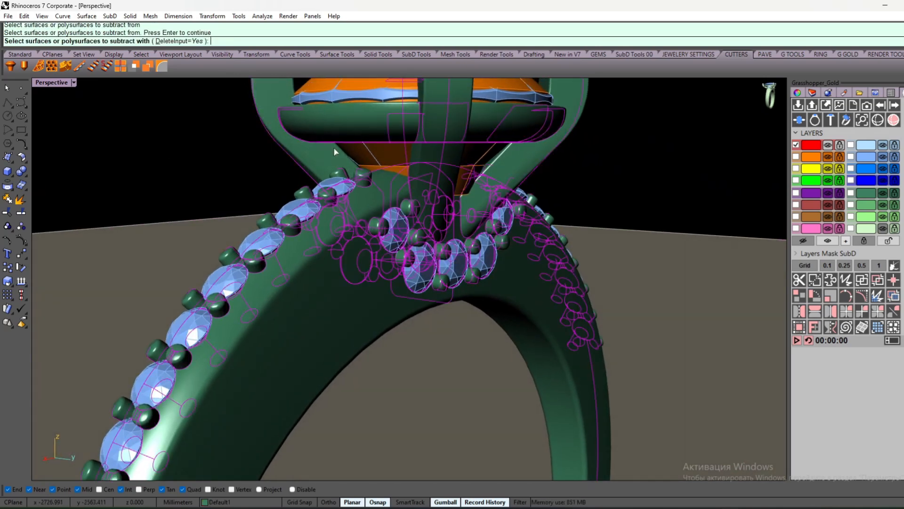
left_click(375, 149)
right_click_drag(374, 149, 372, 203)
key("Return")
- Hide the center stone to examine the seat cut into the head, and show the stone again
scroll(371, 171, "down", 3)
left_click(403, 264)
middle_click(404, 264)
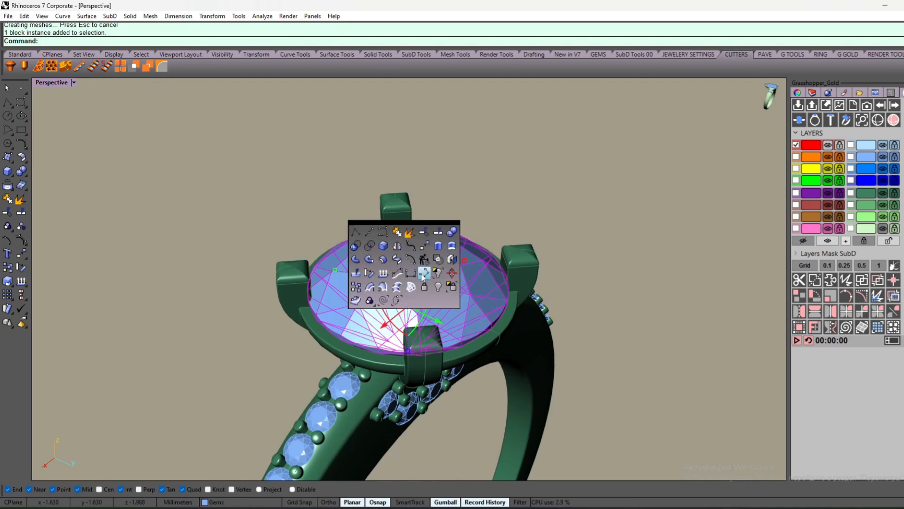
left_click(436, 285)
key("ctrl+h")
right_click_drag(438, 281, 411, 298)
middle_click(411, 298)
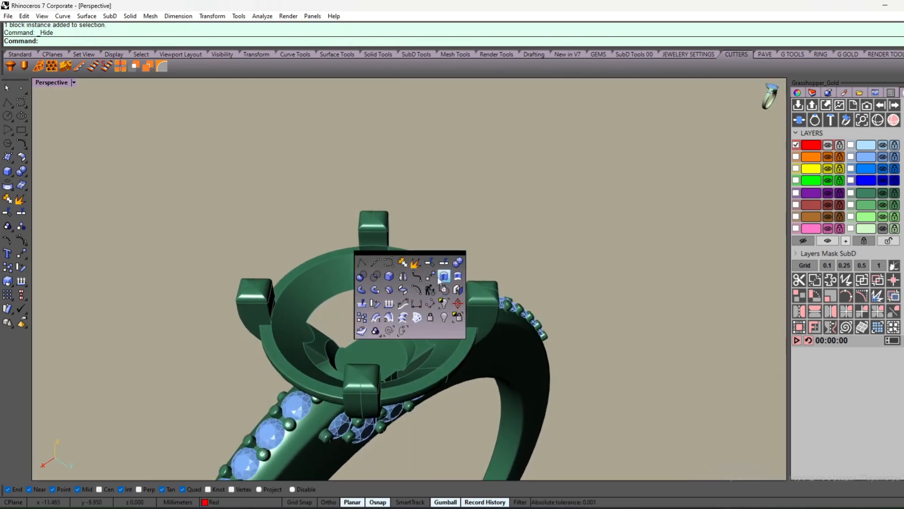
right_click(439, 319)
right_click_drag(422, 309, 357, 308)
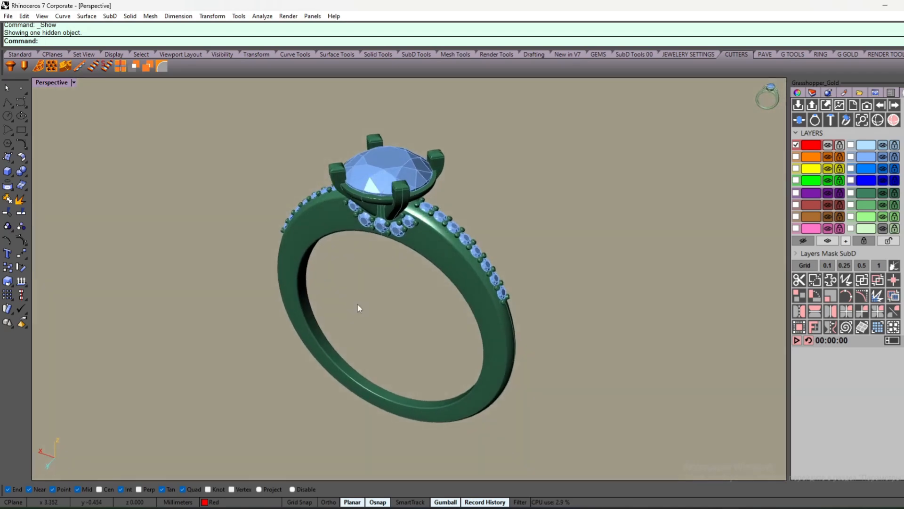